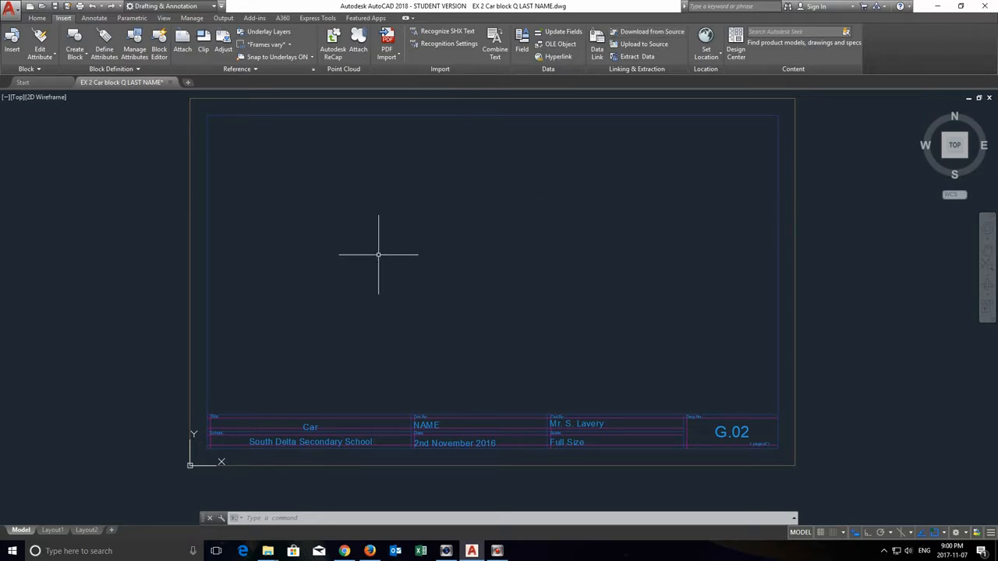
# Switch to Firefox and open the image results for the "car side view" search
pyautogui.click(37, 18)
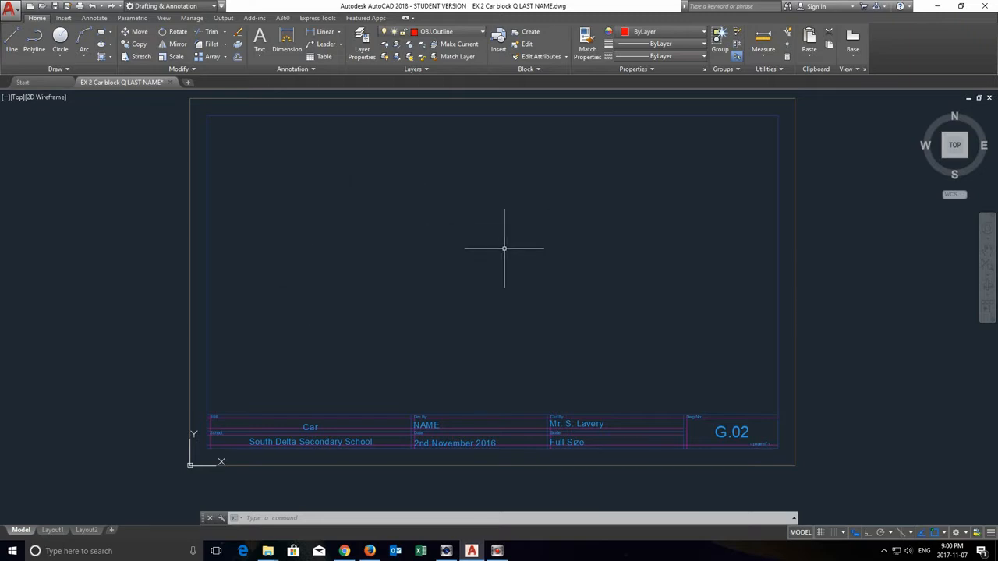
pyautogui.click(371, 552)
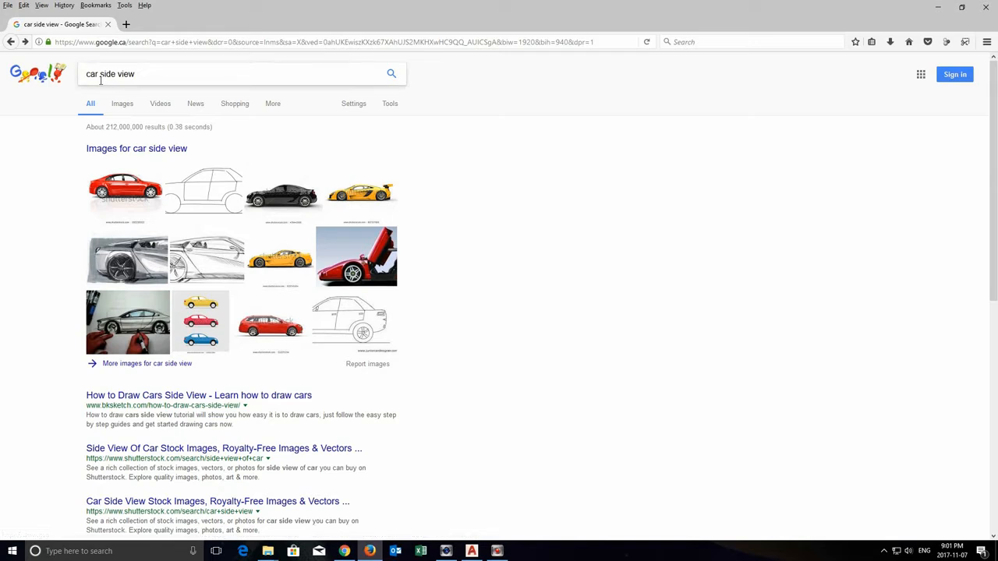
pyautogui.click(158, 74)
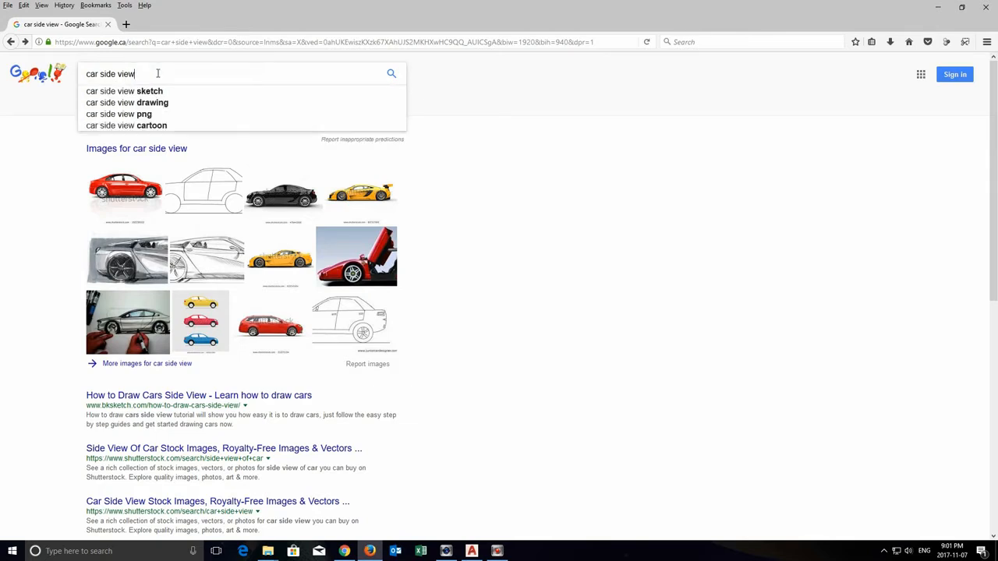
pyautogui.click(27, 181)
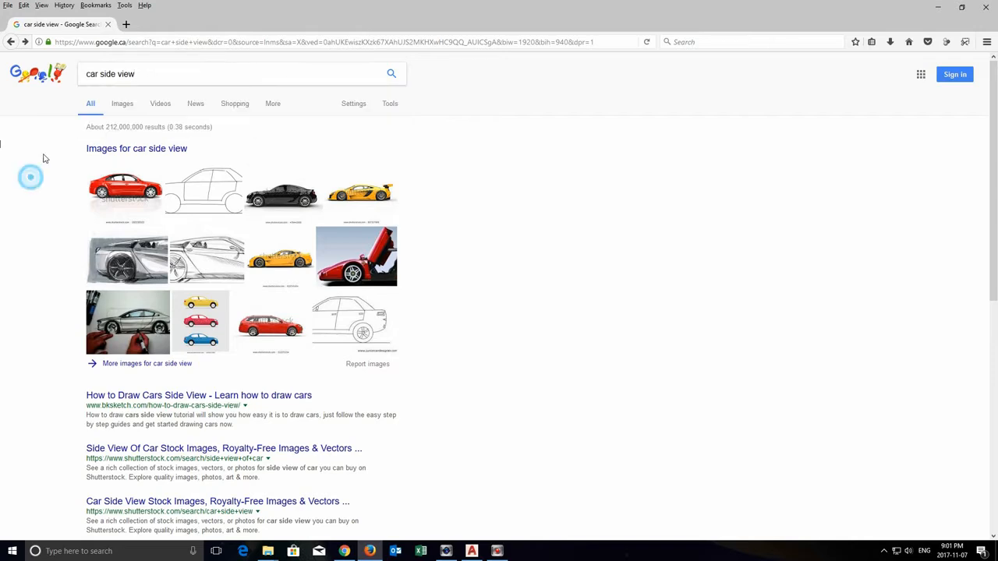
pyautogui.click(143, 151)
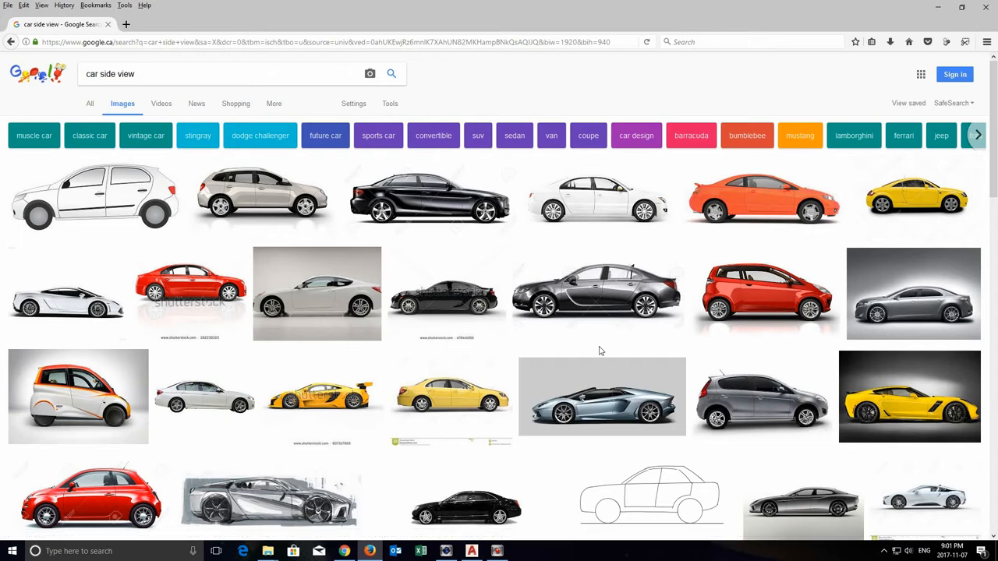
# Look through the car side view image results for a clear side-on car picture to trace
pyautogui.scroll(-5, 600, 351)
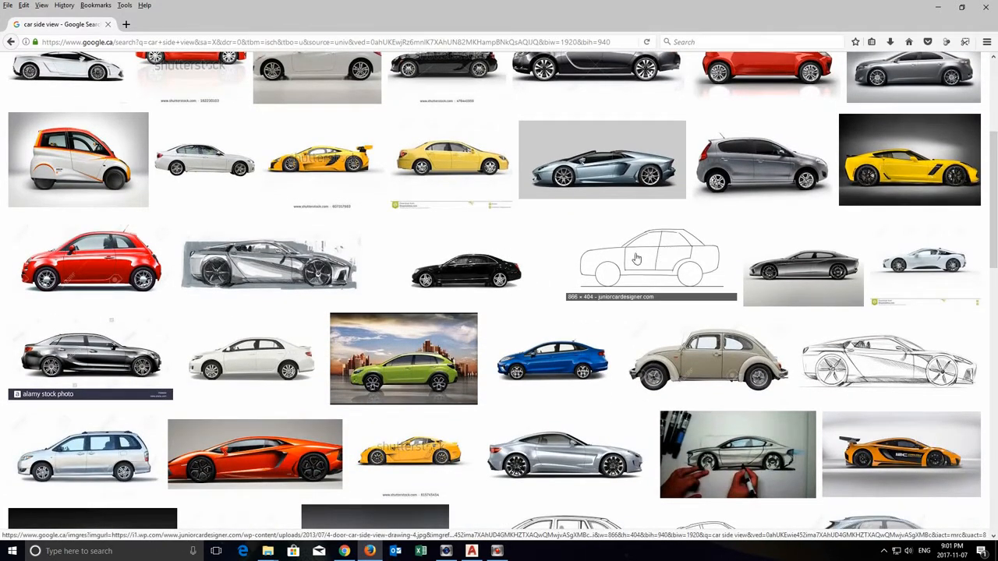
pyautogui.scroll(-2, 555, 265)
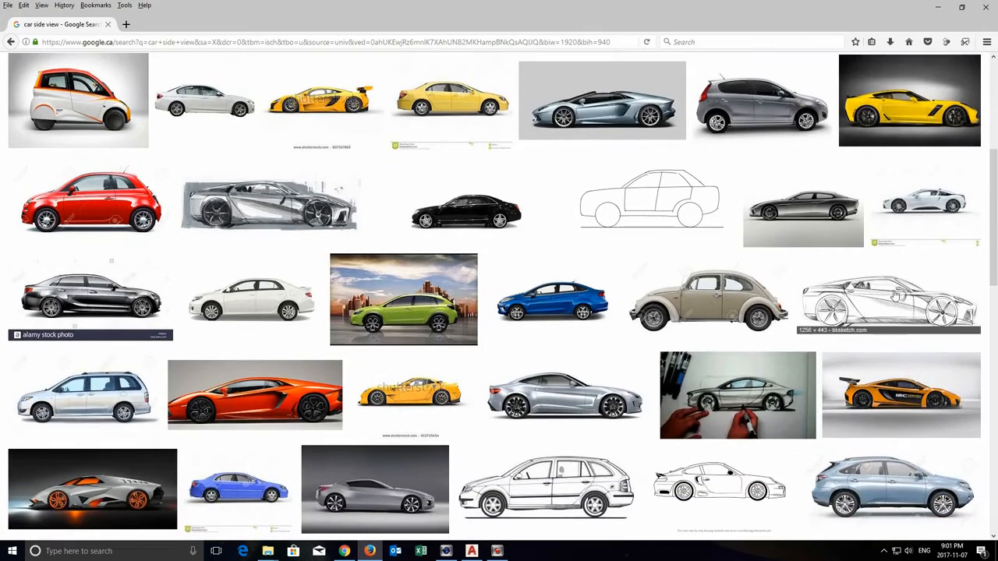
pyautogui.scroll(-1, 543, 299)
pyautogui.scroll(-4, 544, 299)
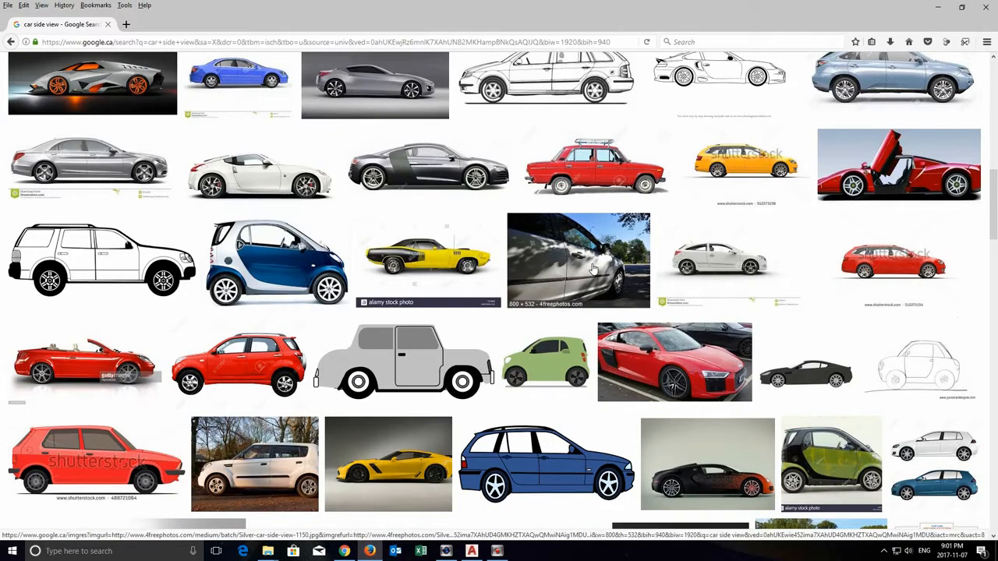
pyautogui.scroll(-5, 593, 270)
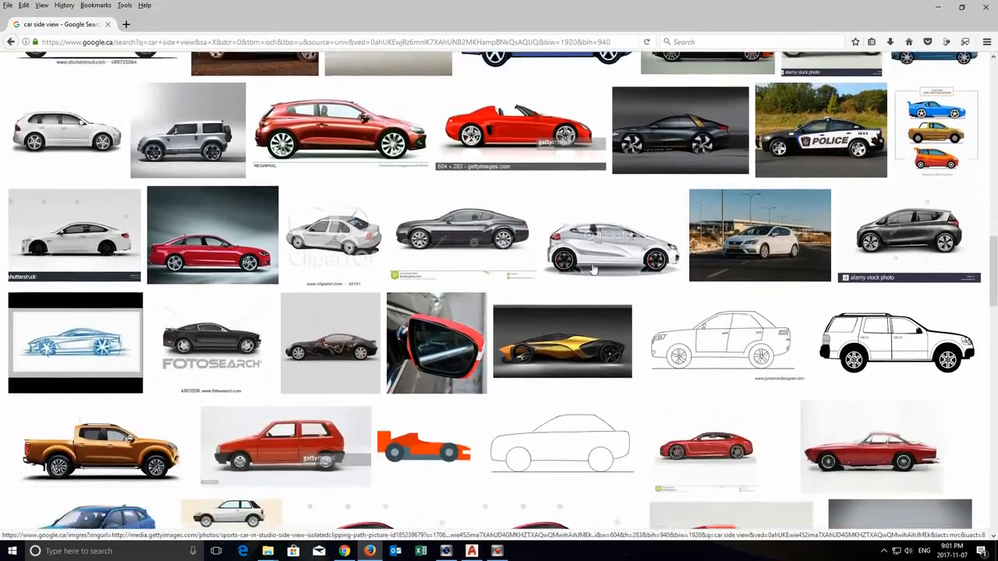
pyautogui.scroll(-3, 593, 269)
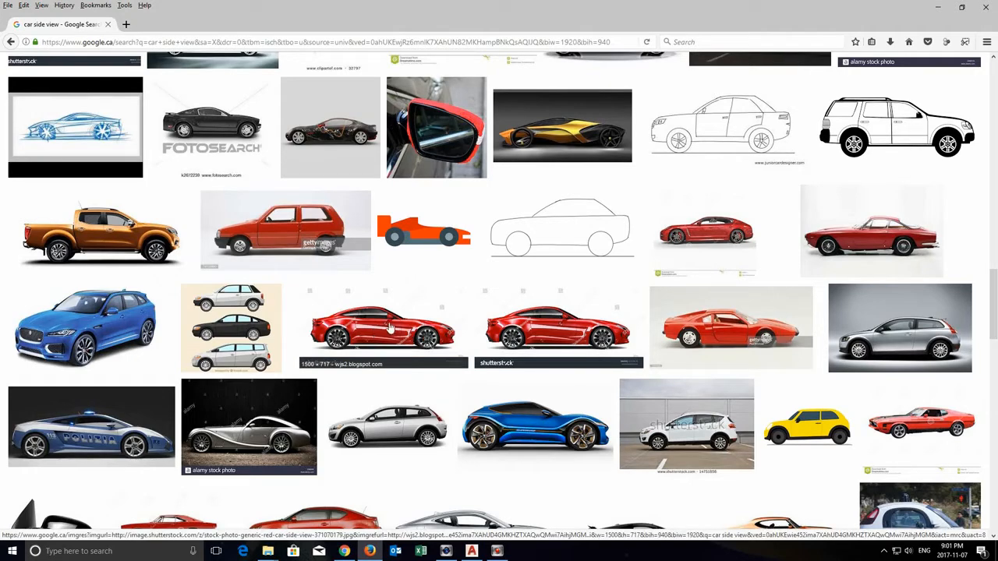
pyautogui.scroll(3, 377, 326)
pyautogui.scroll(8, 377, 326)
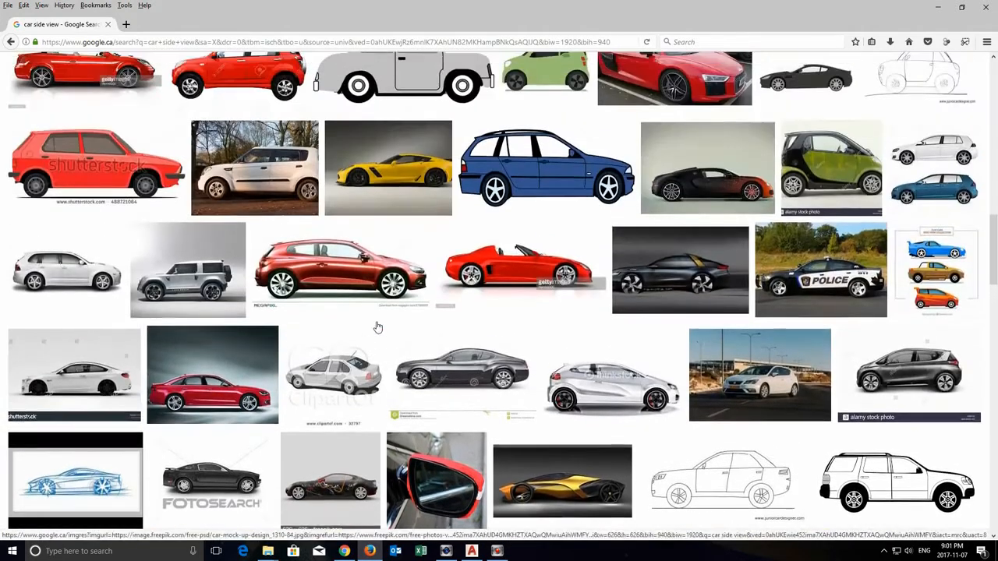
pyautogui.scroll(10, 378, 326)
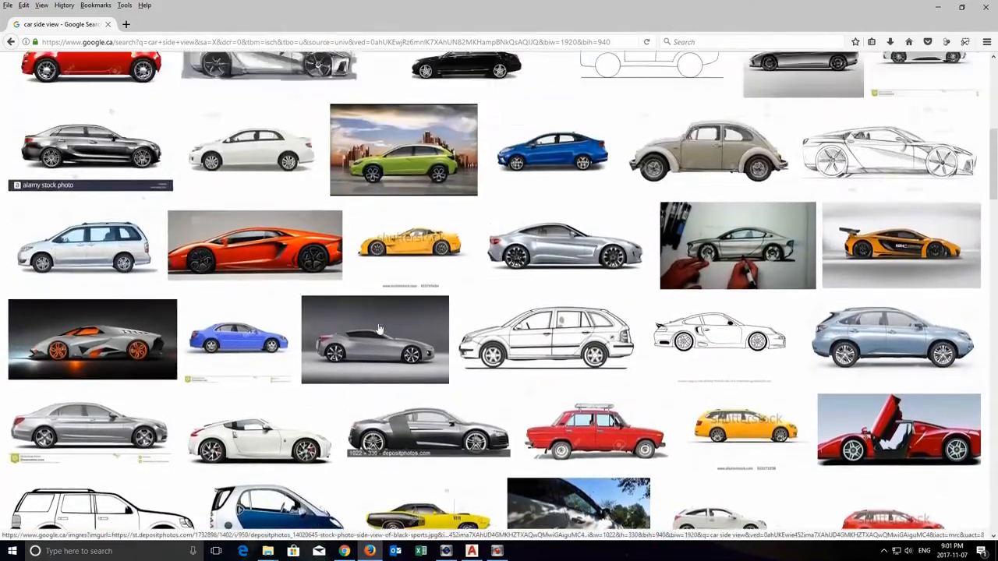
pyautogui.scroll(-6, 382, 331)
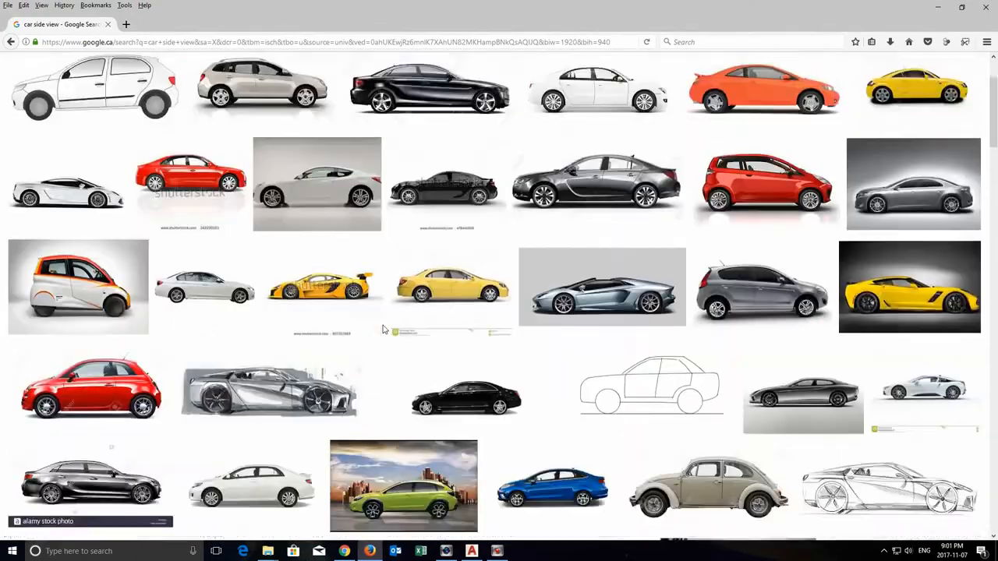
pyautogui.scroll(-5, 384, 331)
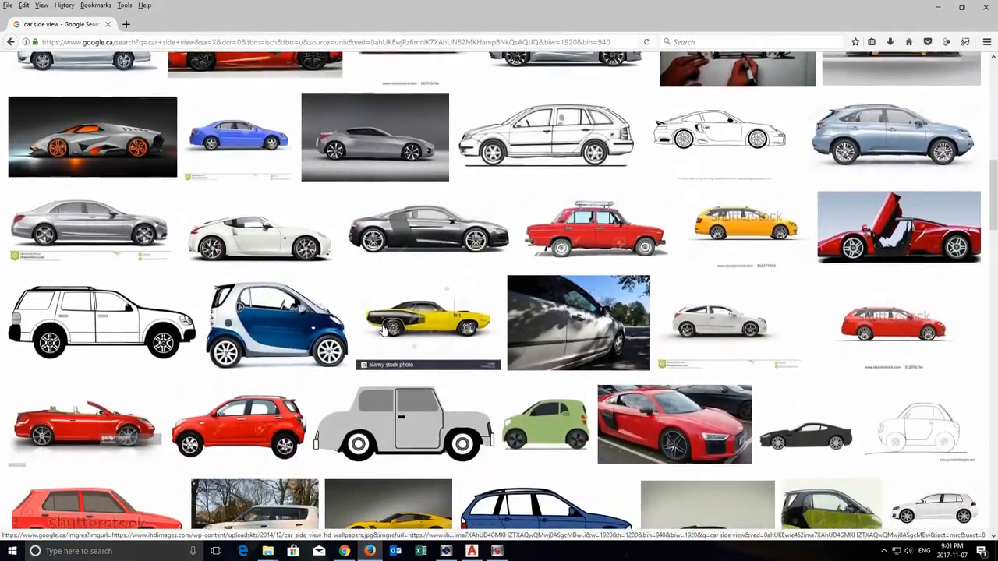
pyautogui.scroll(-5, 384, 331)
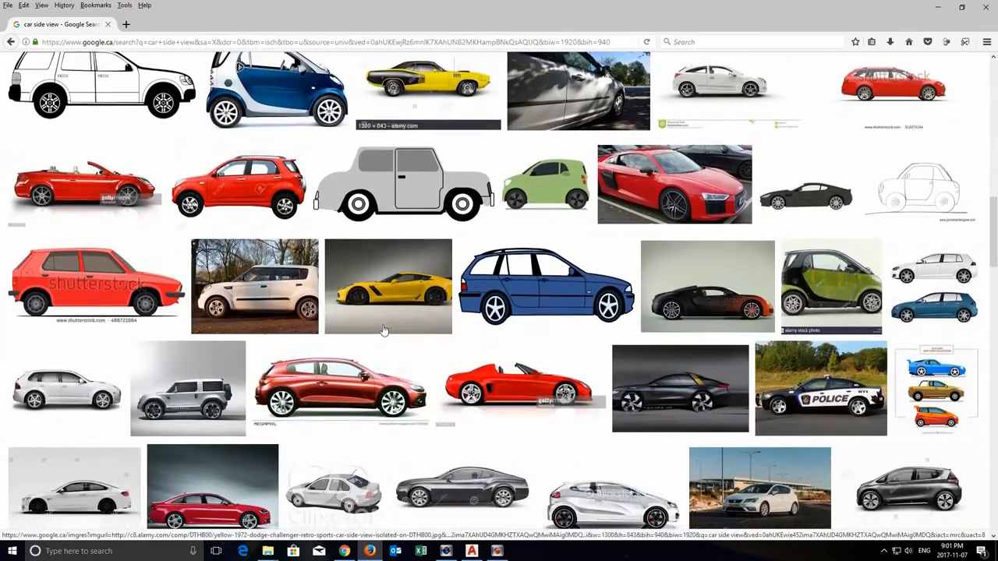
pyautogui.scroll(-5, 384, 330)
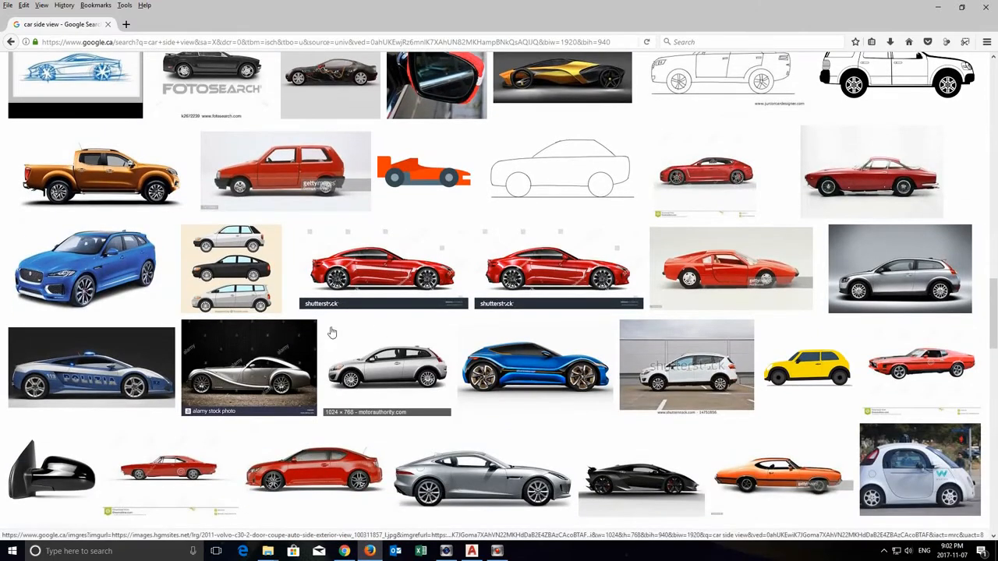
# Open the Shutterstock generic red car side view picture at full size and copy the image
pyautogui.click(385, 268)
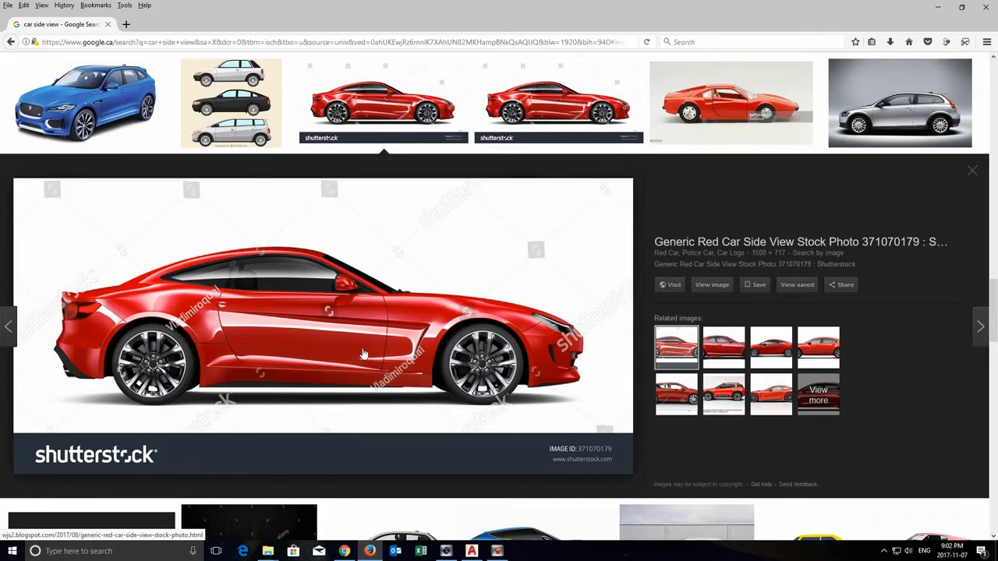
pyautogui.click(710, 284)
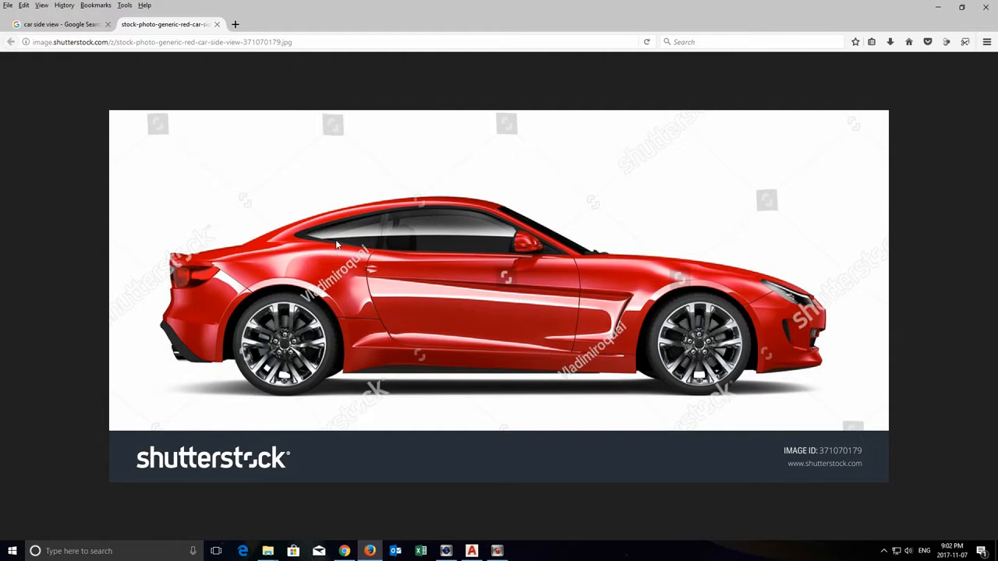
pyautogui.rightClick(436, 260)
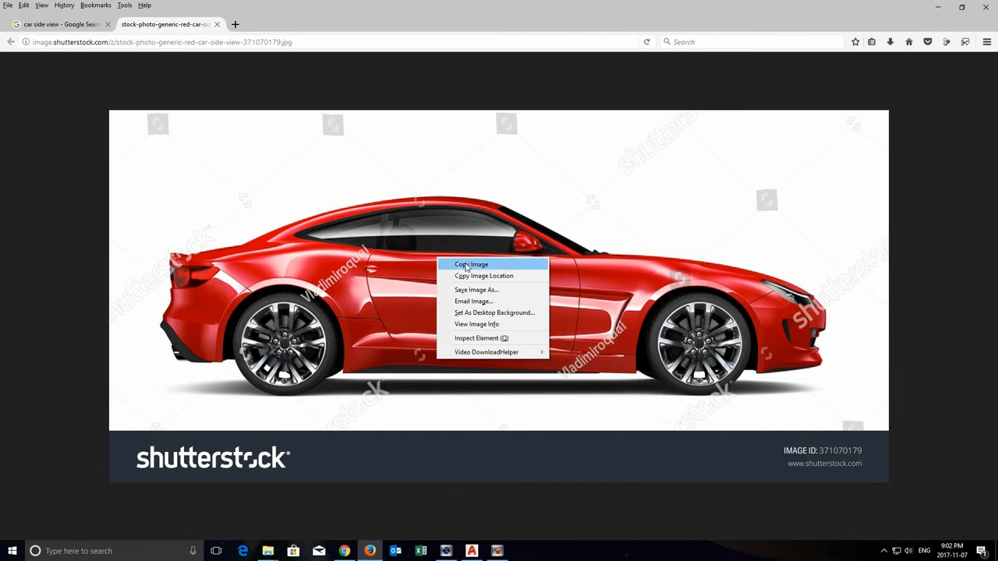
pyautogui.click(468, 266)
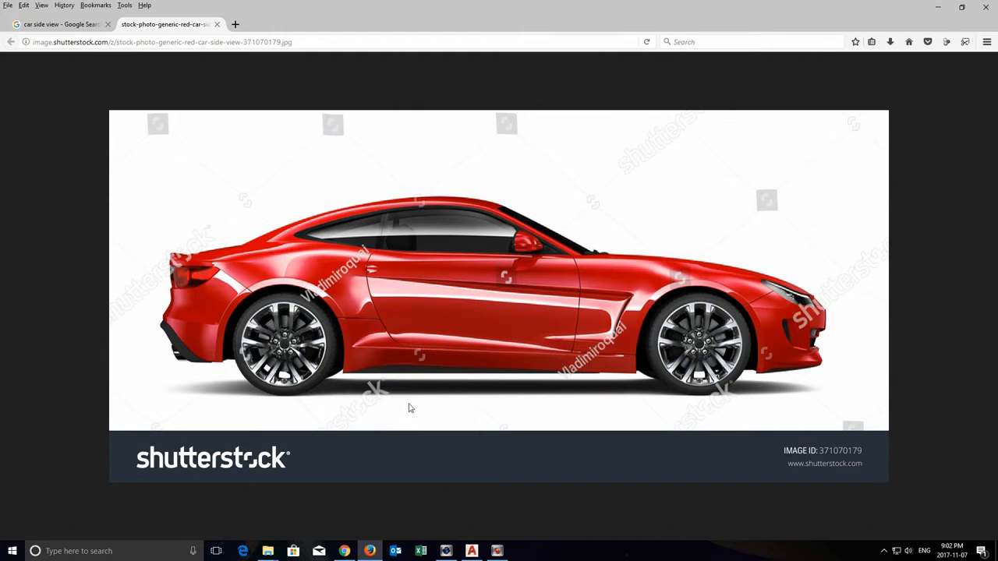
# Switch to AutoCAD and paste the copied car image roughly level inside the border, nearly filling the area above the title block
pyautogui.click(473, 552)
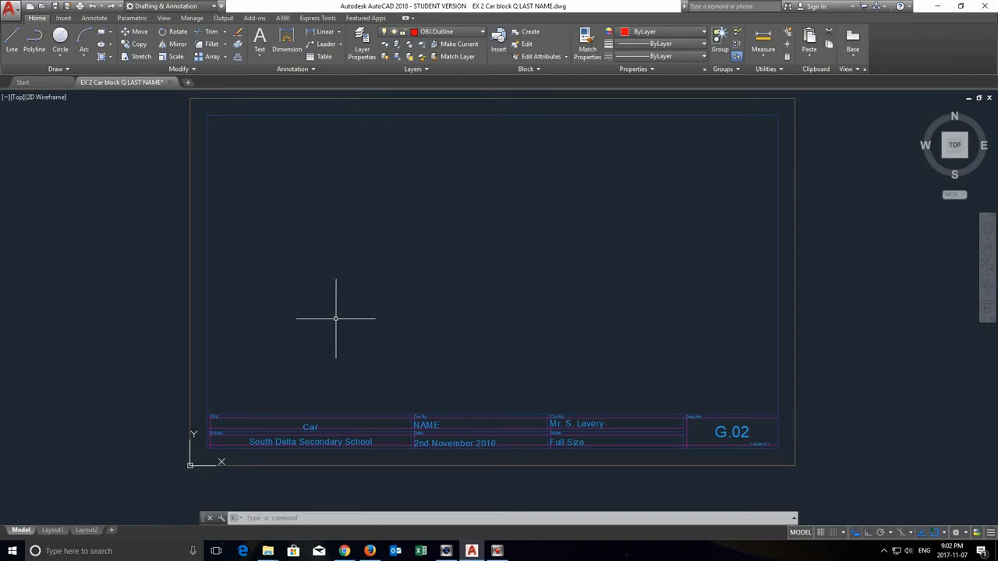
pyautogui.click(808, 59)
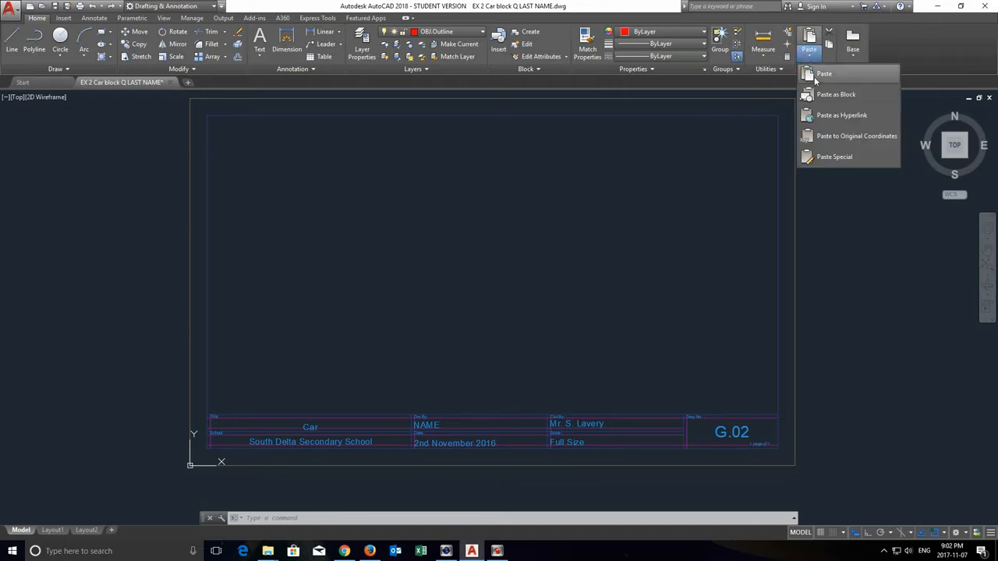
pyautogui.click(818, 75)
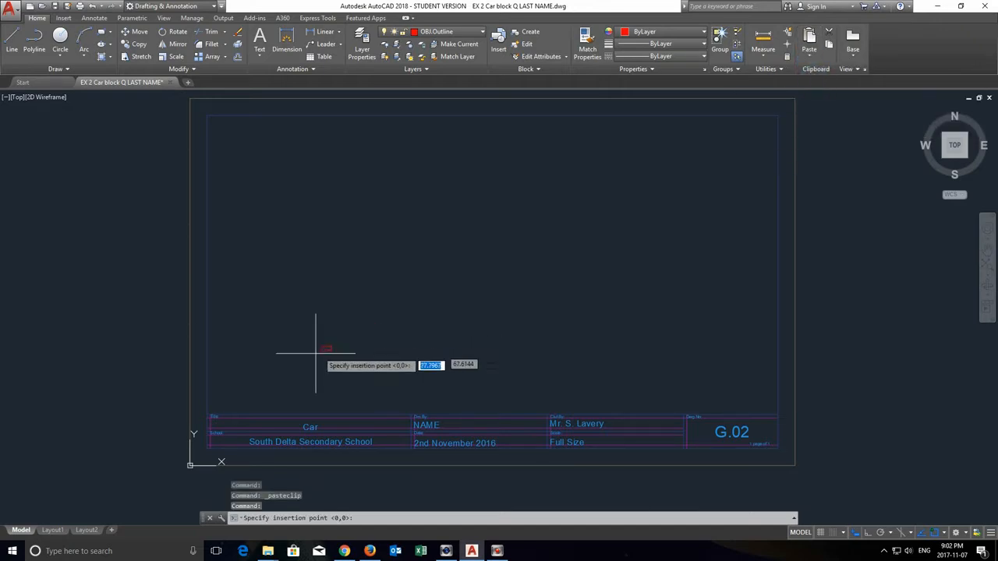
pyautogui.click(230, 403)
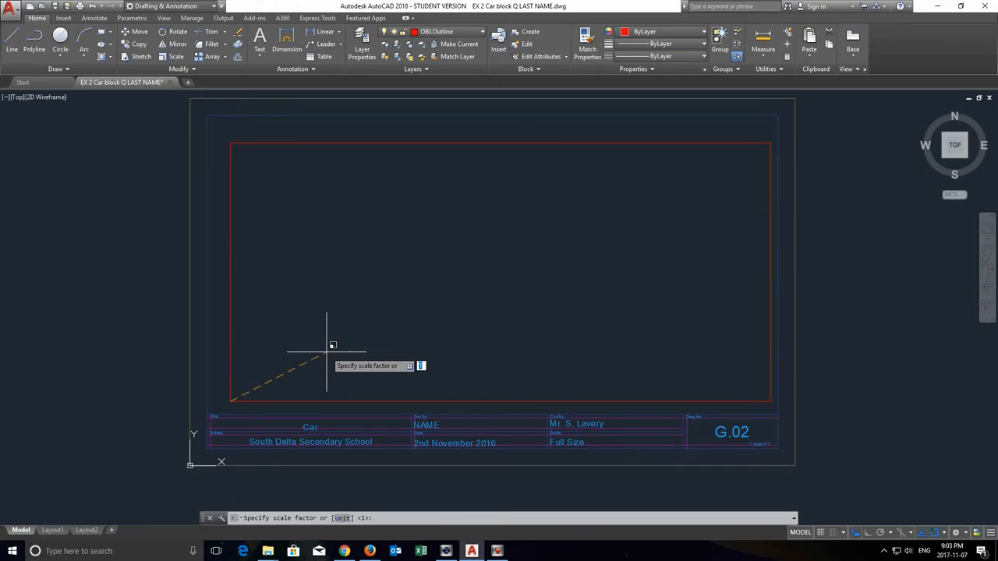
pyautogui.click(326, 351)
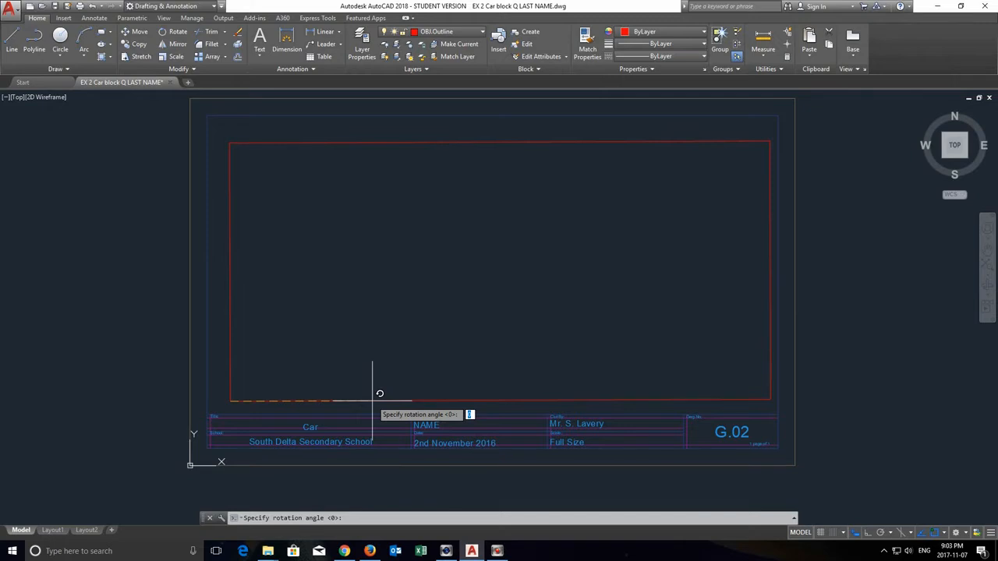
pyautogui.click(380, 394)
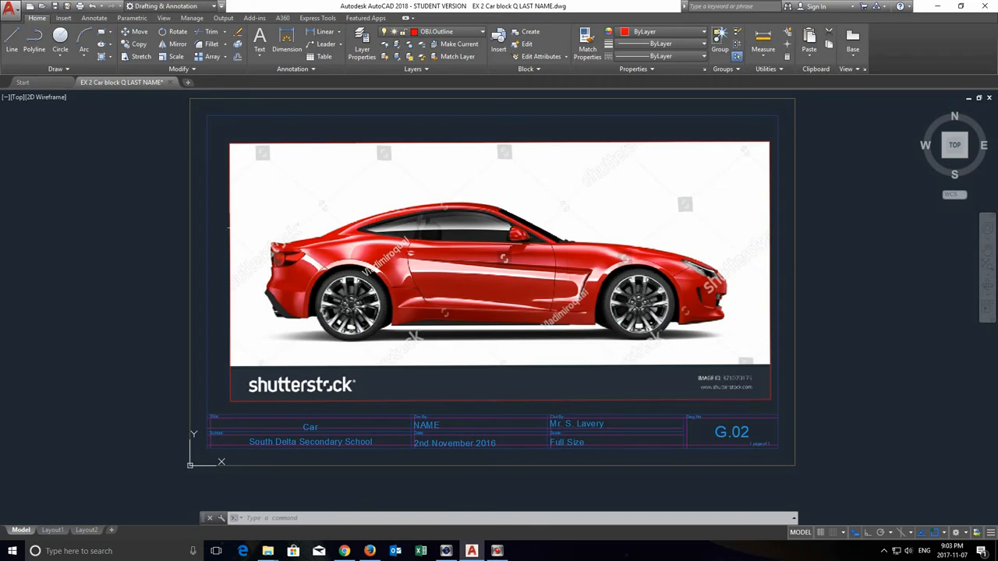
pyautogui.scroll(4, 491, 220)
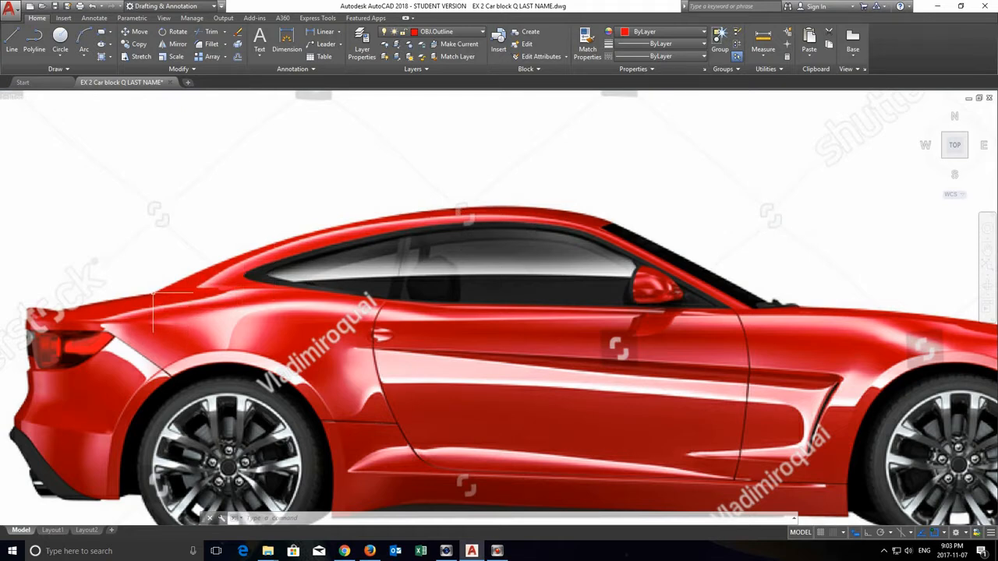
pyautogui.click(60, 70)
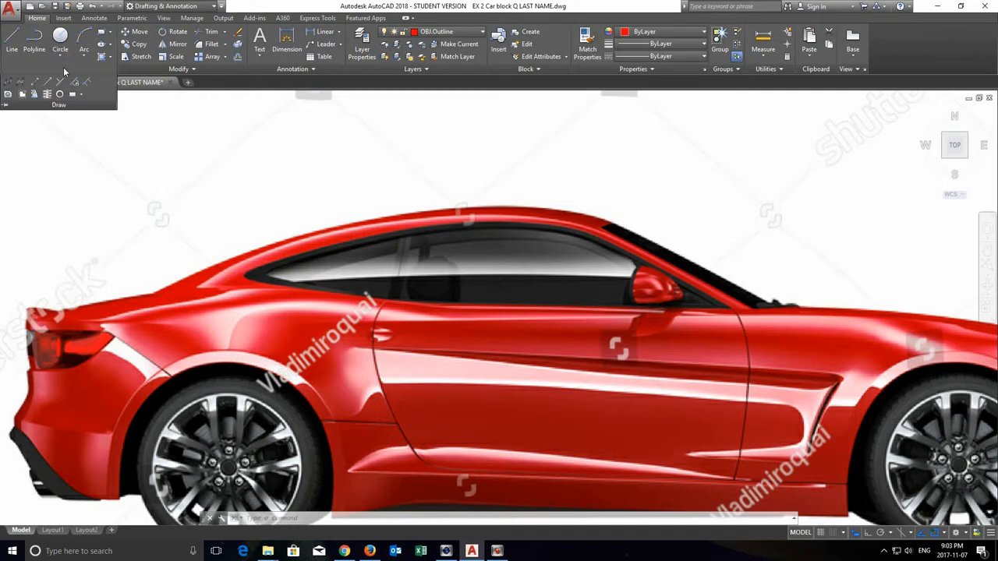
pyautogui.click(9, 83)
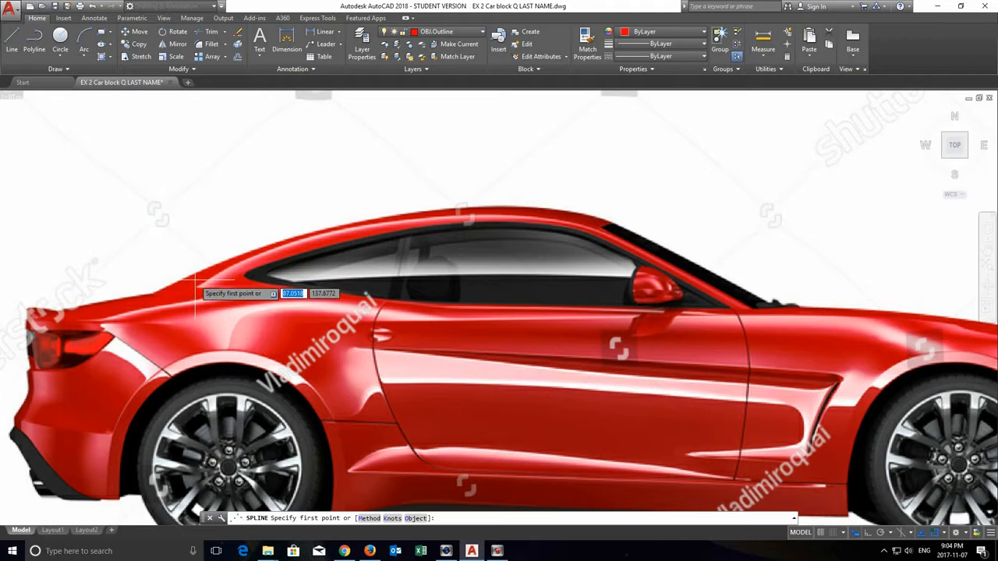
pyautogui.press('Escape')
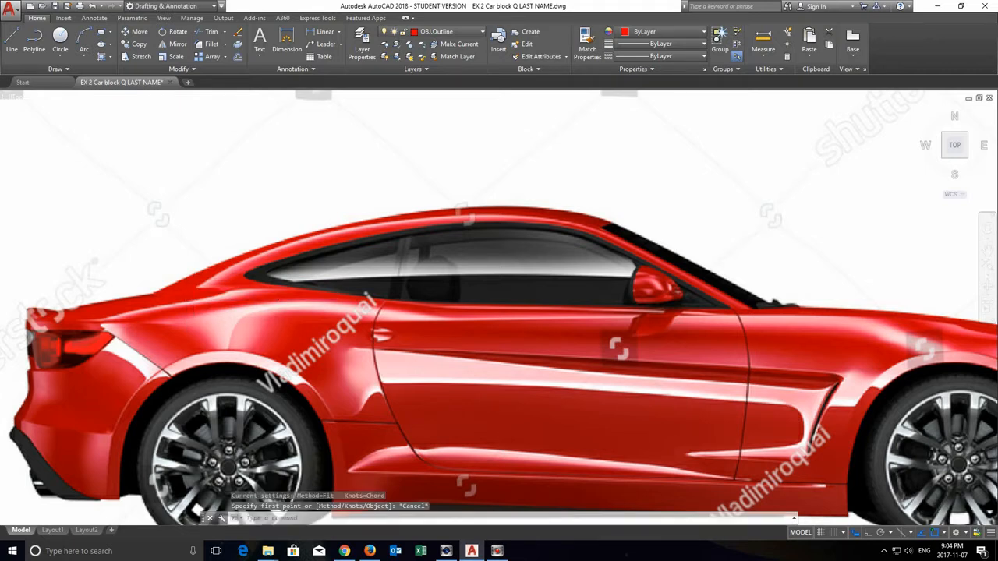
# Change the OBJ.Outline layer's colour to index colour blue in the layer properties
pyautogui.click(452, 32)
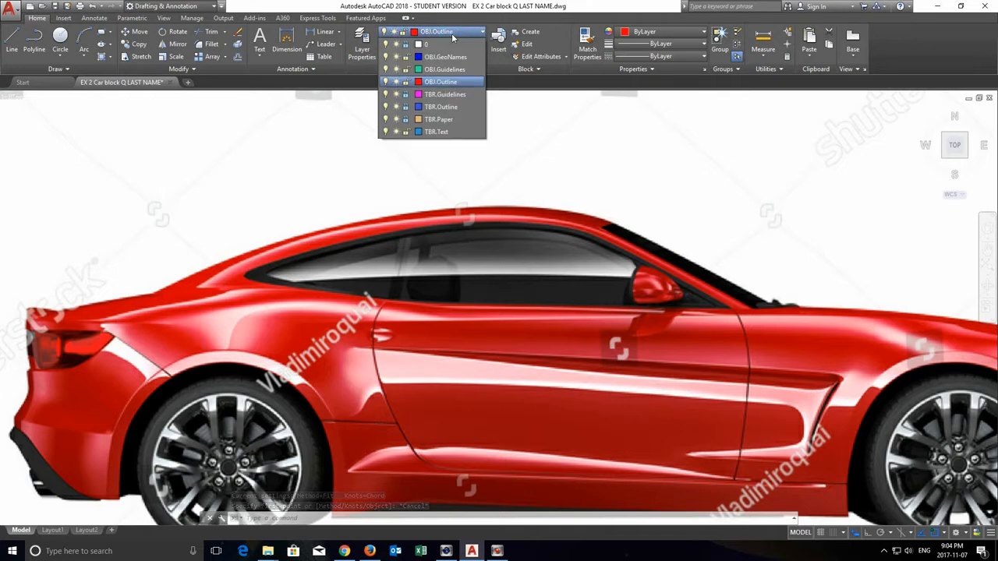
pyautogui.click(452, 34)
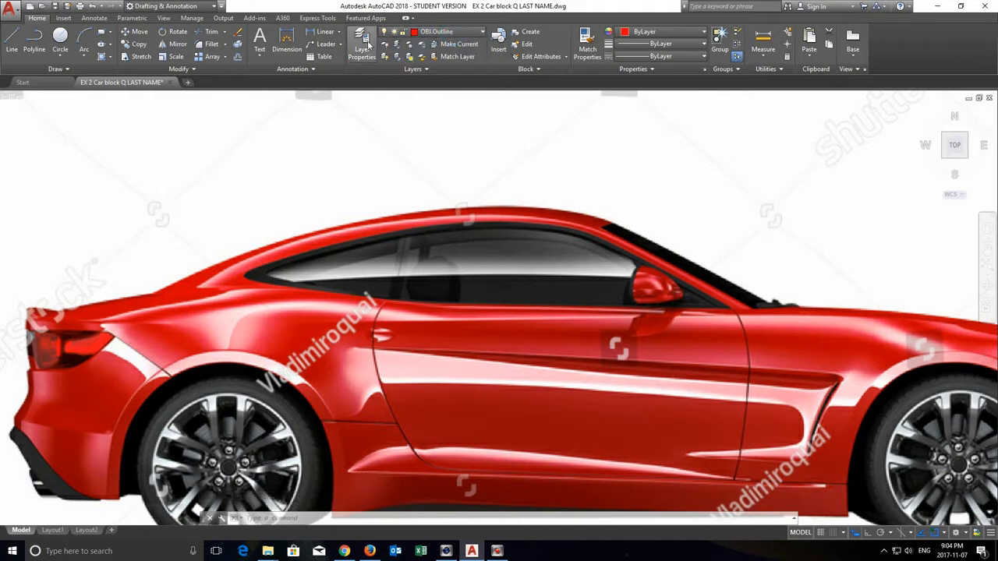
pyautogui.click(366, 45)
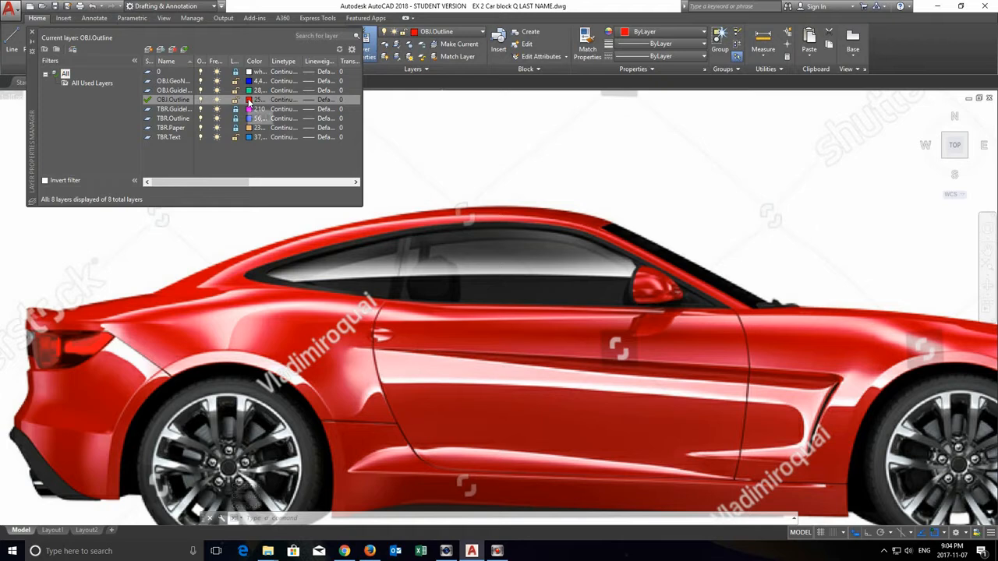
pyautogui.click(248, 104)
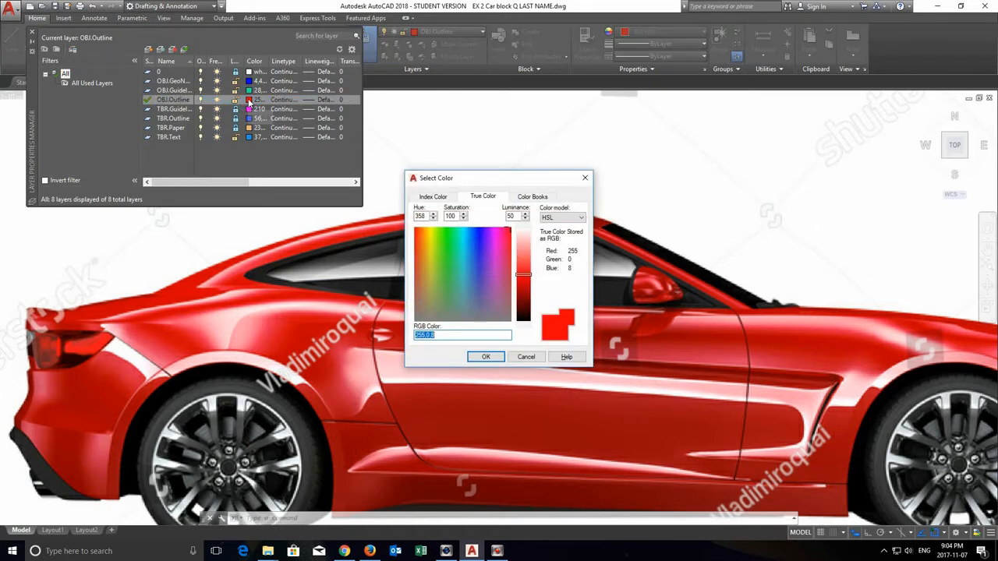
pyautogui.click(431, 198)
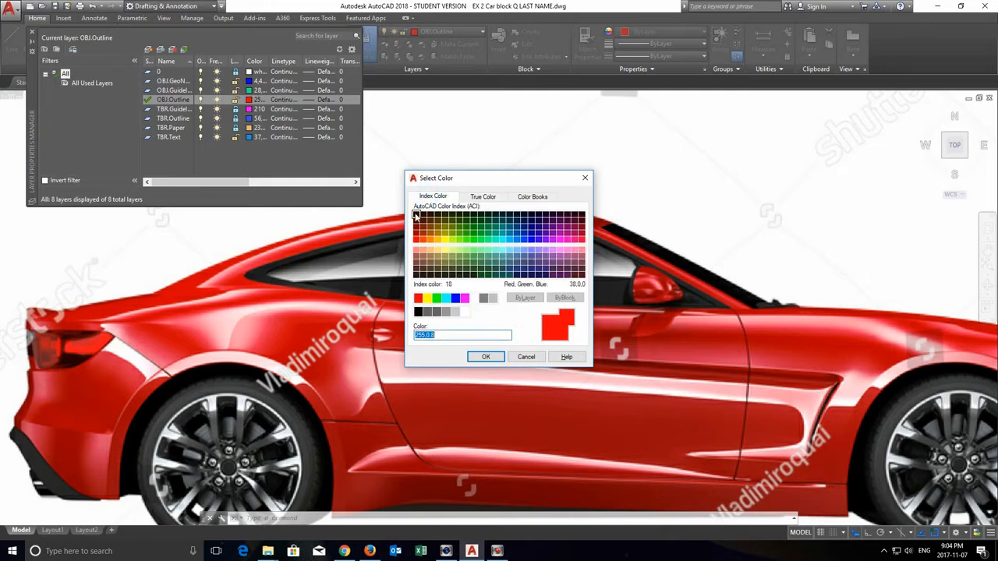
pyautogui.click(456, 300)
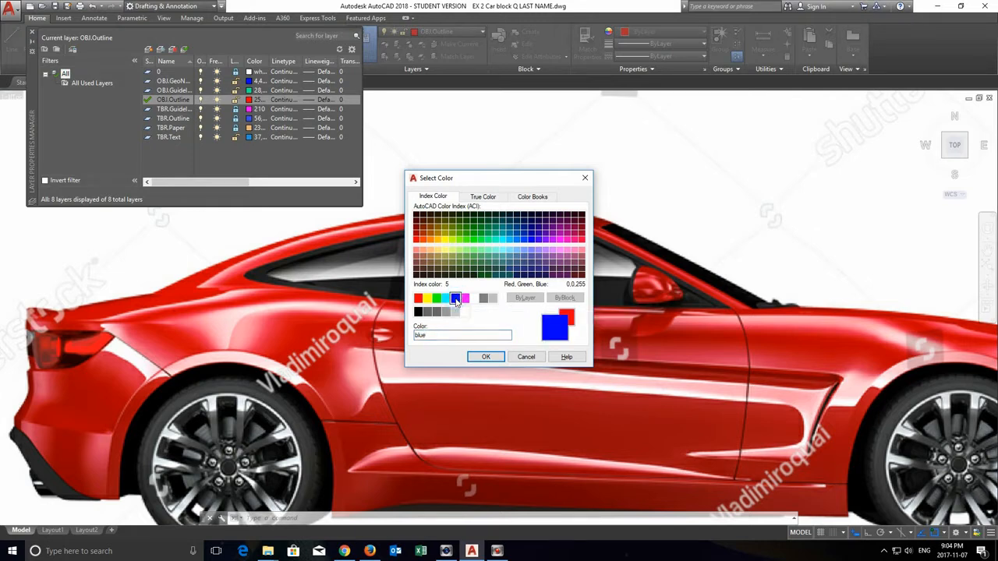
pyautogui.click(483, 357)
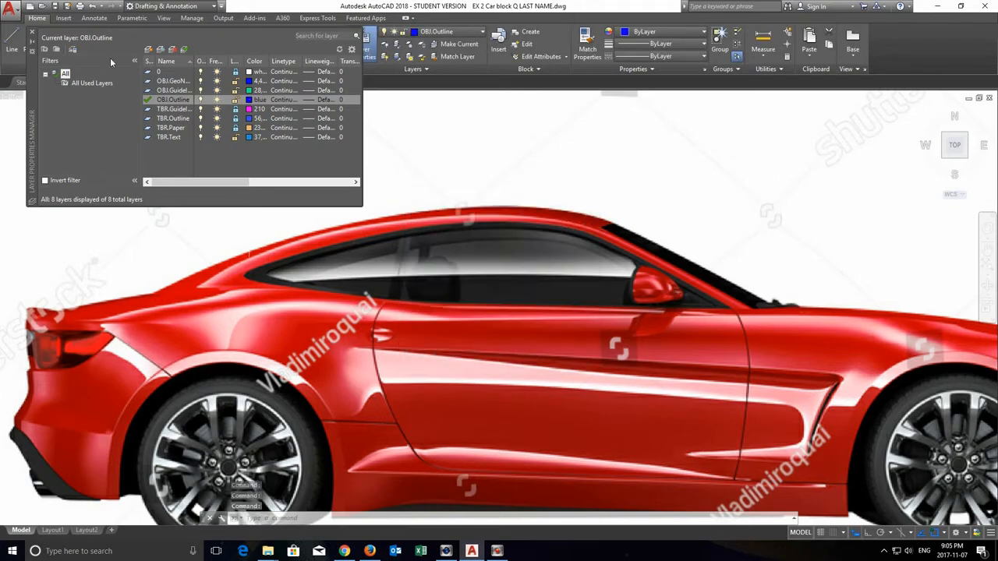
pyautogui.click(32, 36)
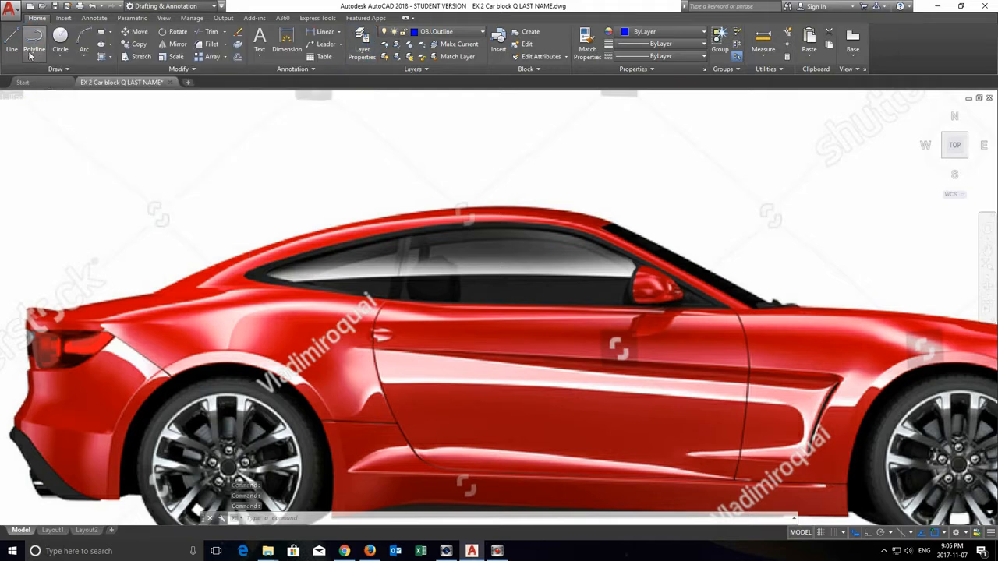
# Draw a fit-point spline along the car's roofline, from the base of the rear window over the roof to the base of the windshield
pyautogui.click(49, 69)
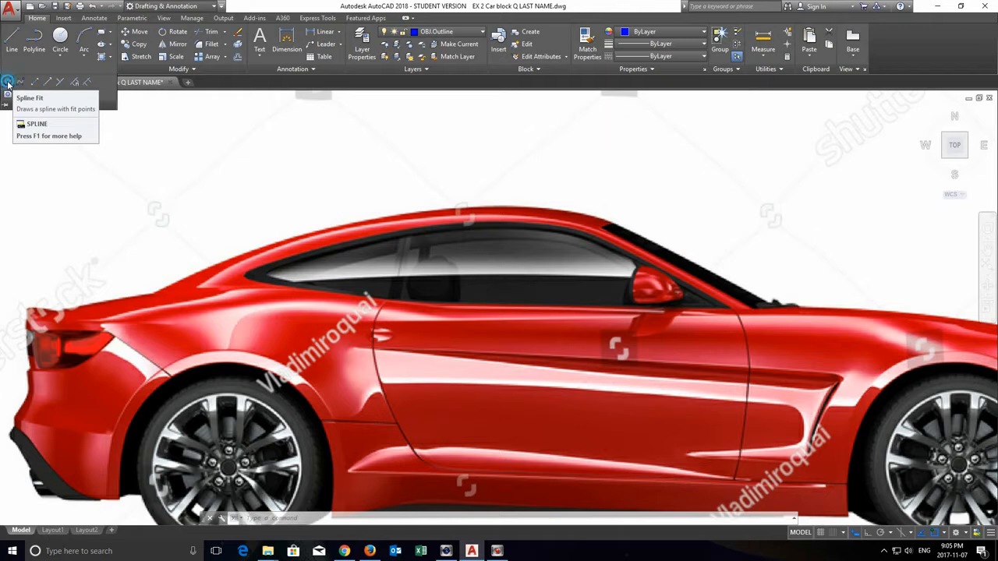
pyautogui.click(7, 82)
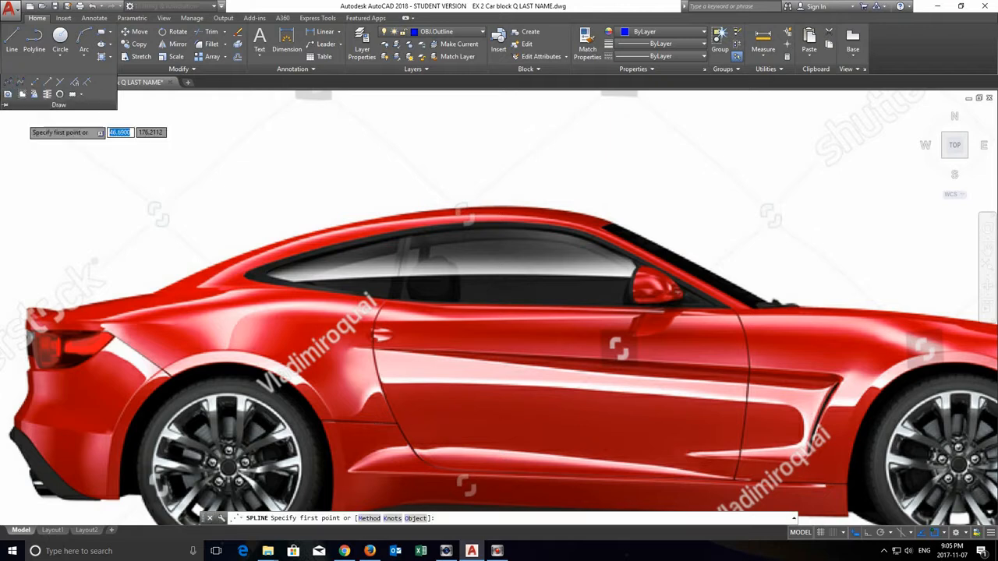
pyautogui.click(160, 292)
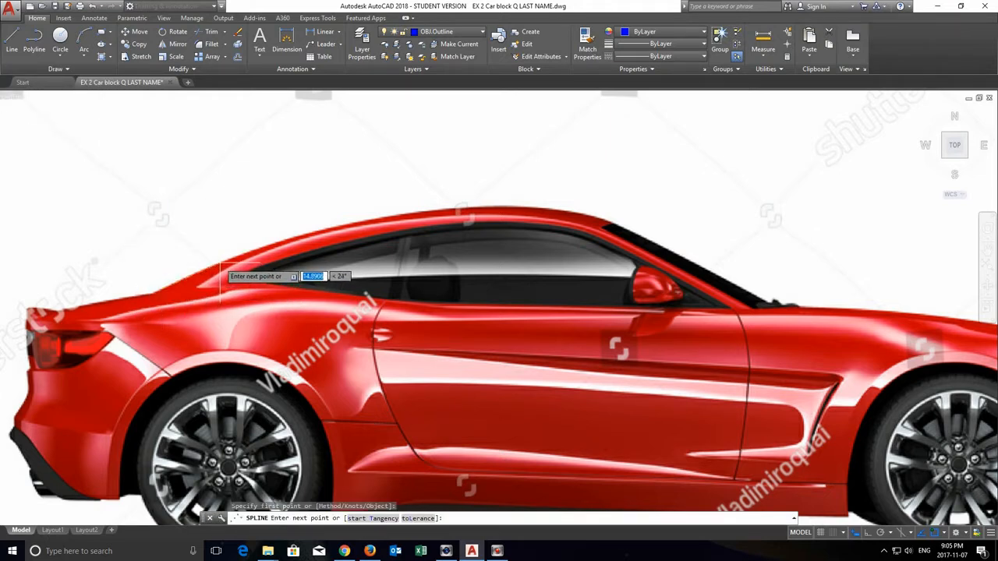
pyautogui.click(217, 264)
pyautogui.click(289, 236)
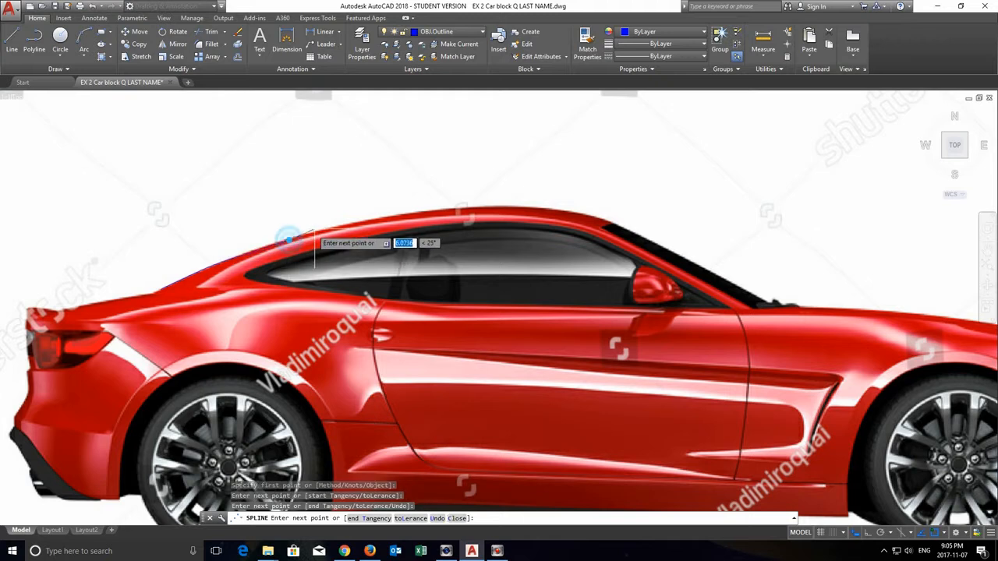
pyautogui.click(368, 220)
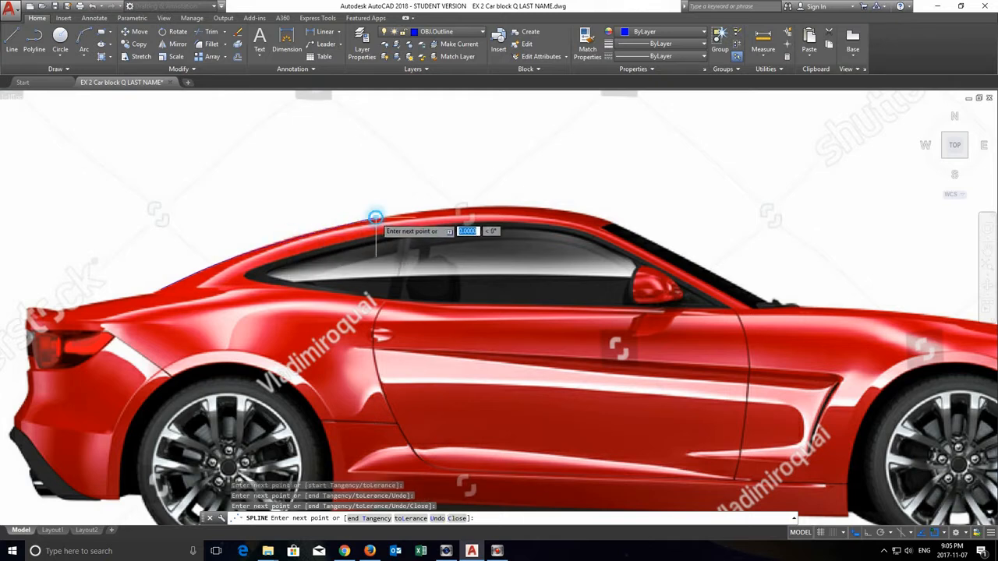
pyautogui.click(467, 208)
pyautogui.click(541, 207)
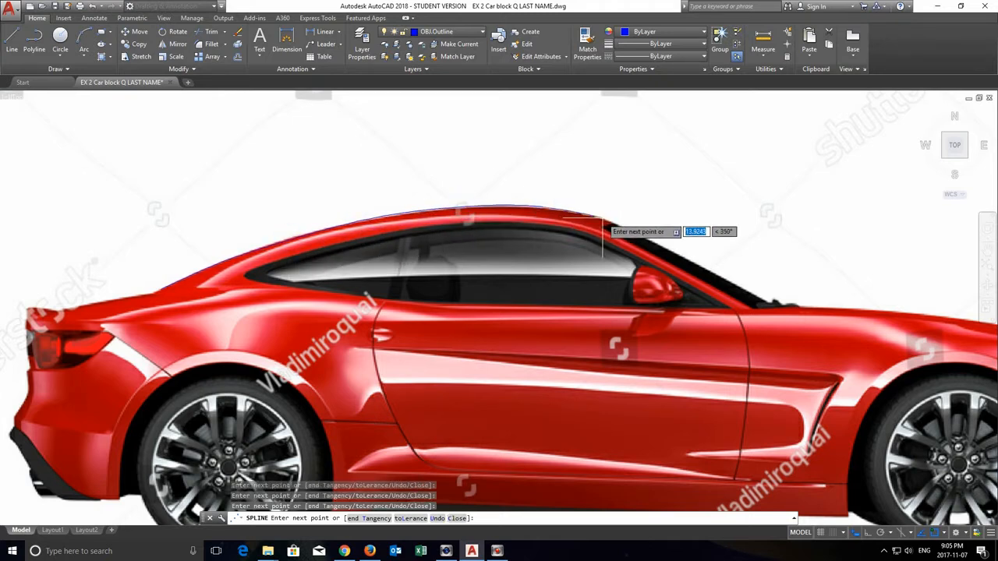
pyautogui.click(663, 247)
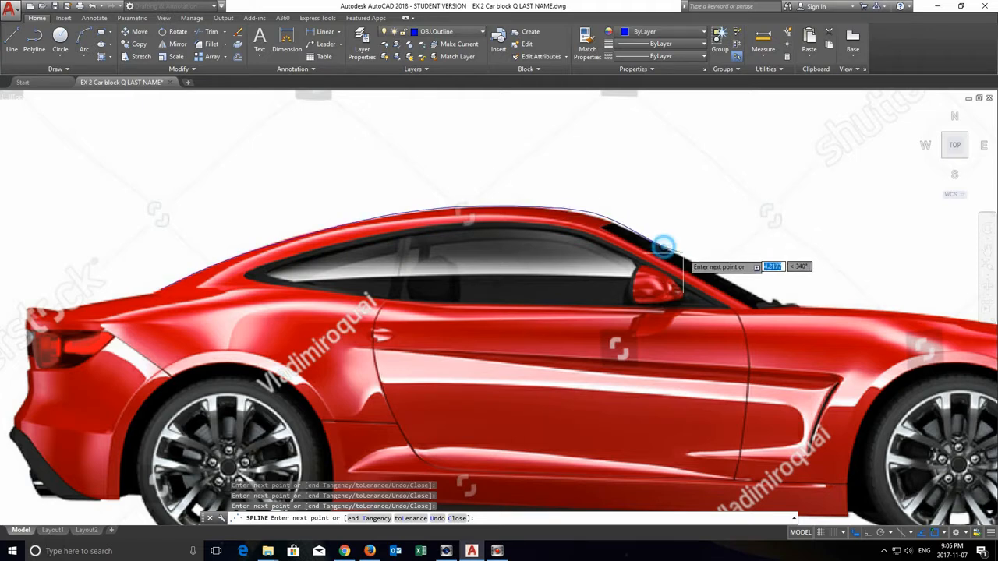
pyautogui.click(772, 304)
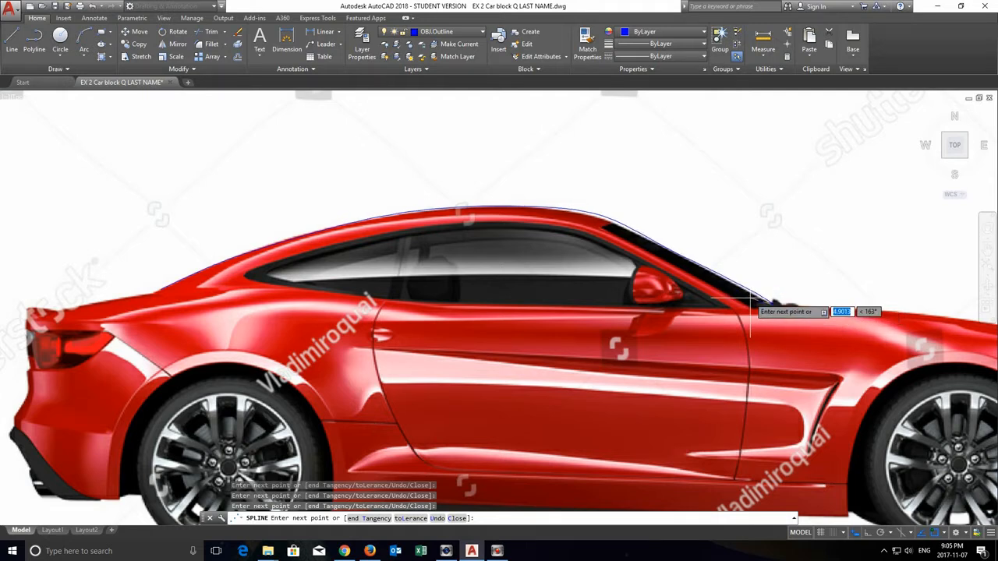
pyautogui.press('Return')
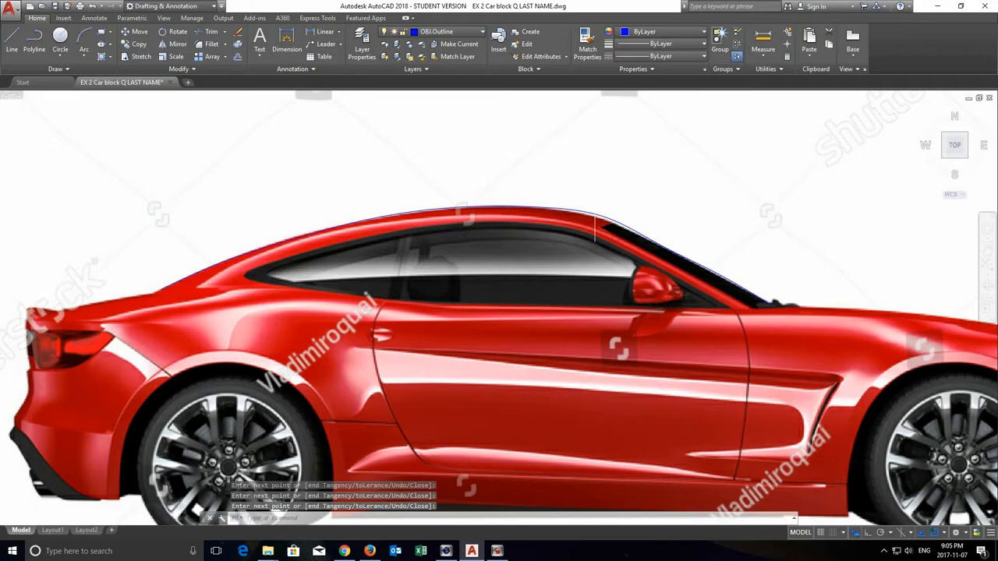
# Stretch the roof spline's fit point above the rear side window's tip outward onto the car's edge
pyautogui.scroll(5, 259, 255)
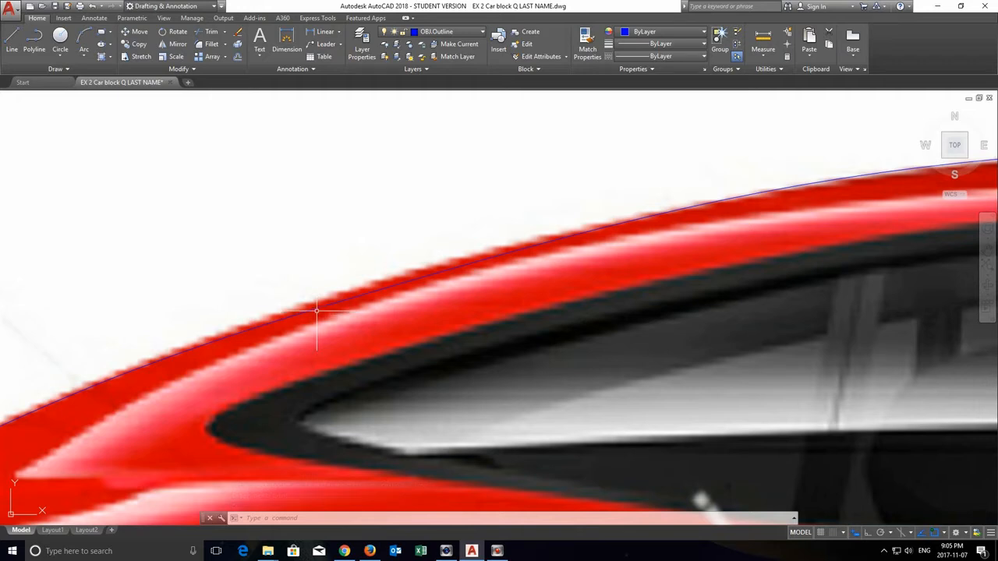
pyautogui.scroll(2, 327, 306)
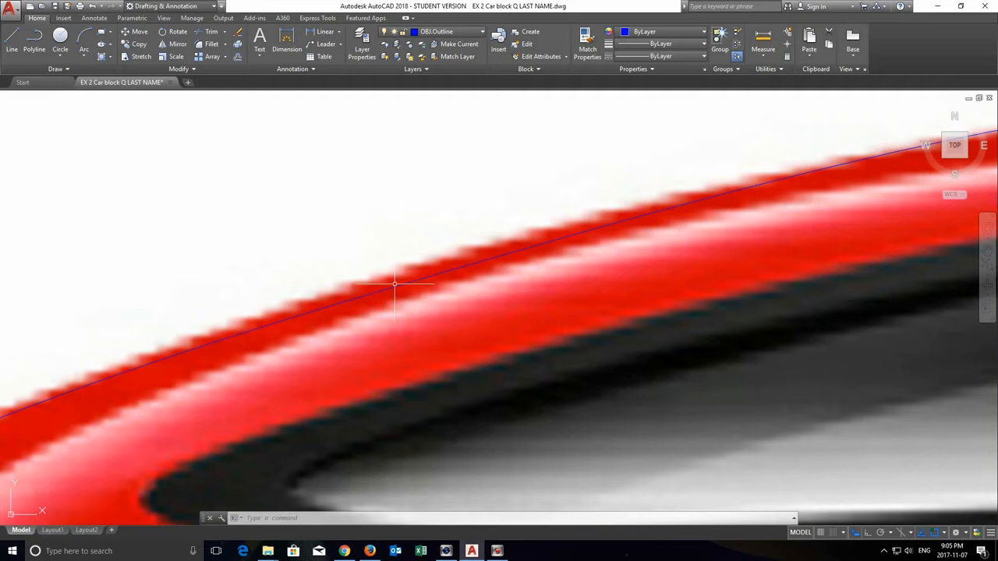
pyautogui.scroll(2, 376, 286)
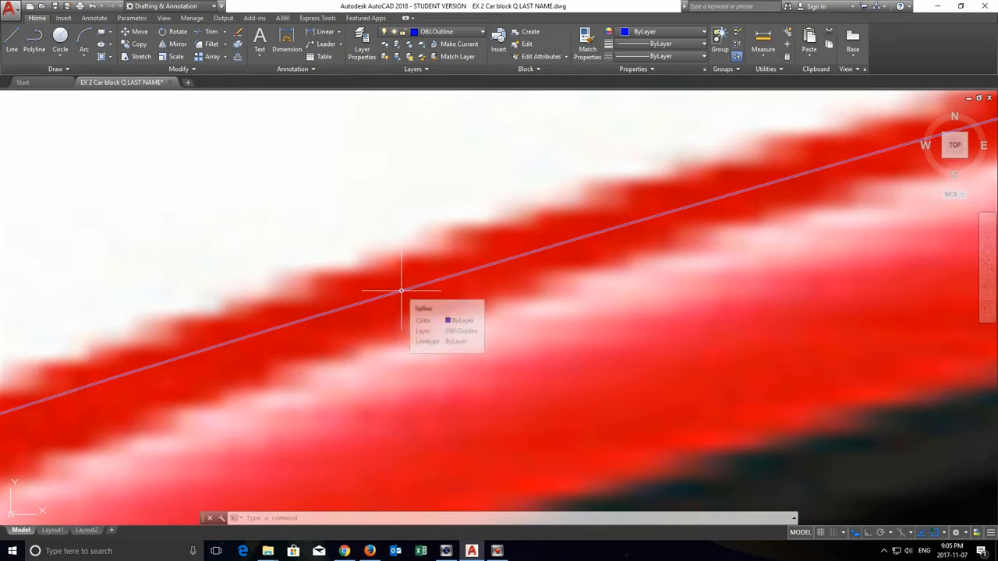
pyautogui.scroll(-5, 403, 290)
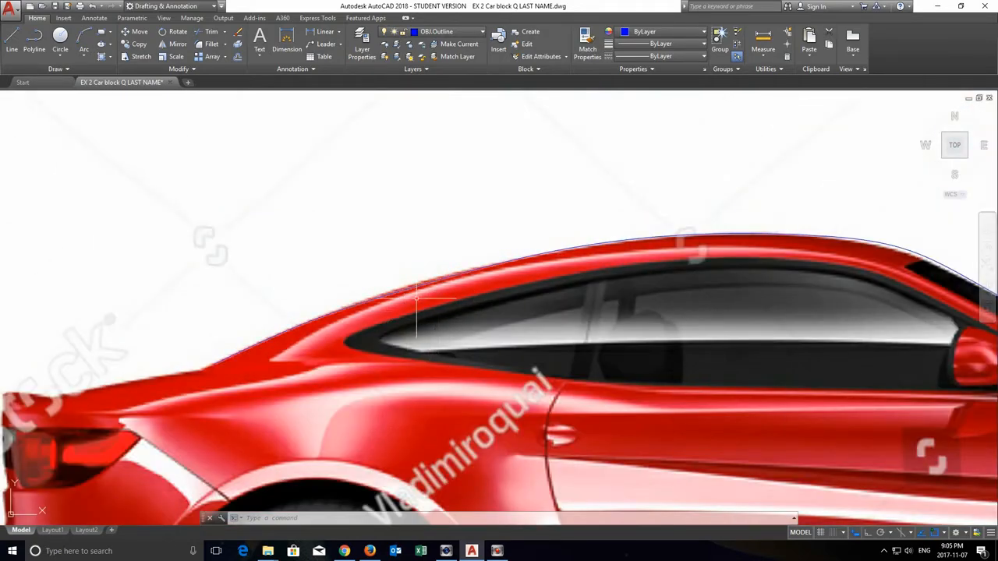
pyautogui.click(368, 304)
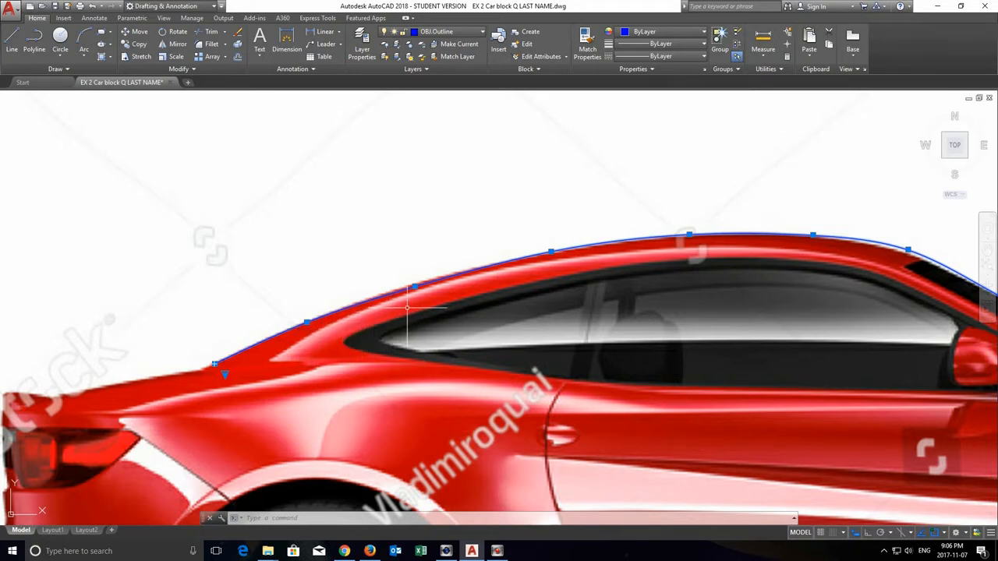
pyautogui.scroll(2, 407, 308)
pyautogui.scroll(2, 407, 308)
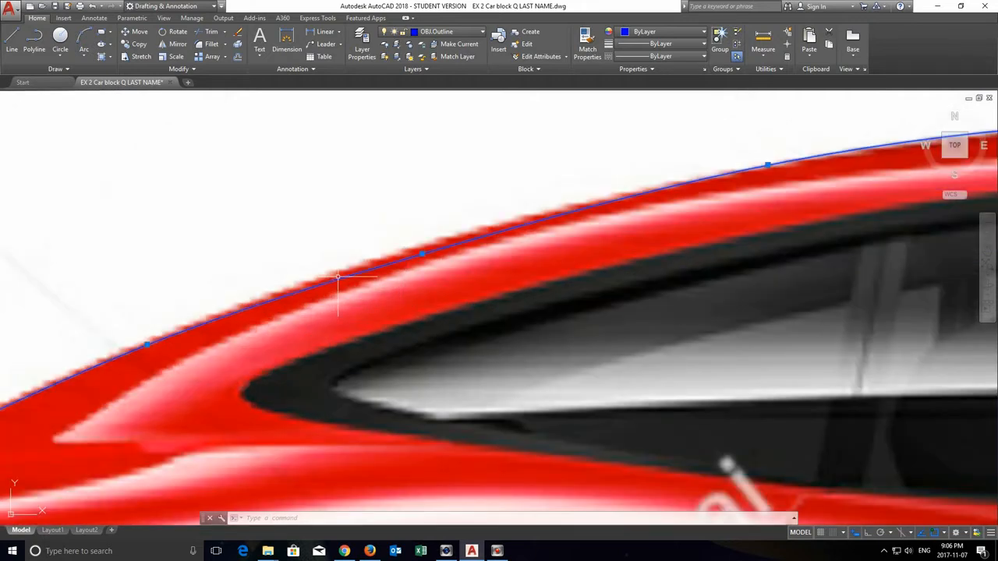
pyautogui.moveTo(422, 254)
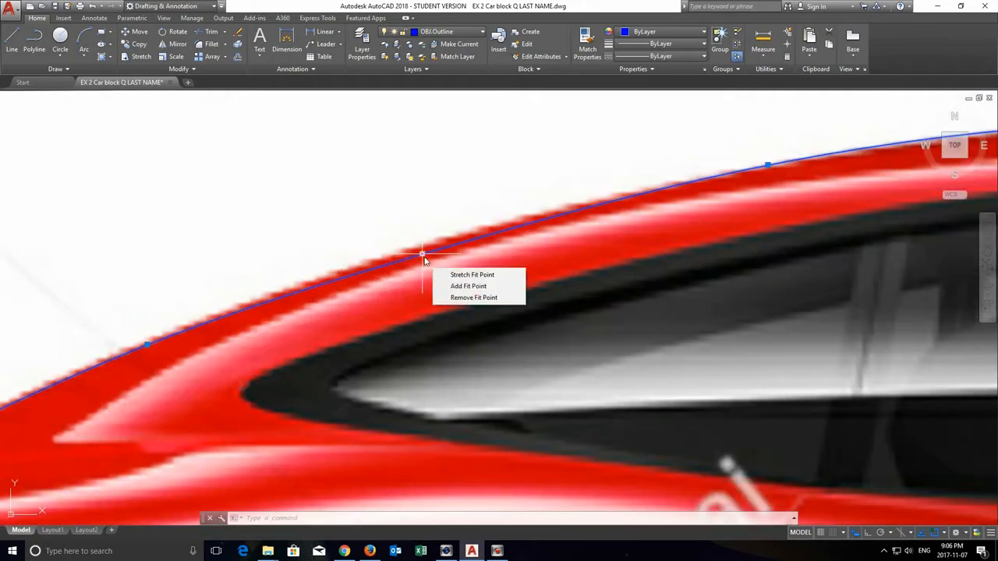
pyautogui.click(422, 255)
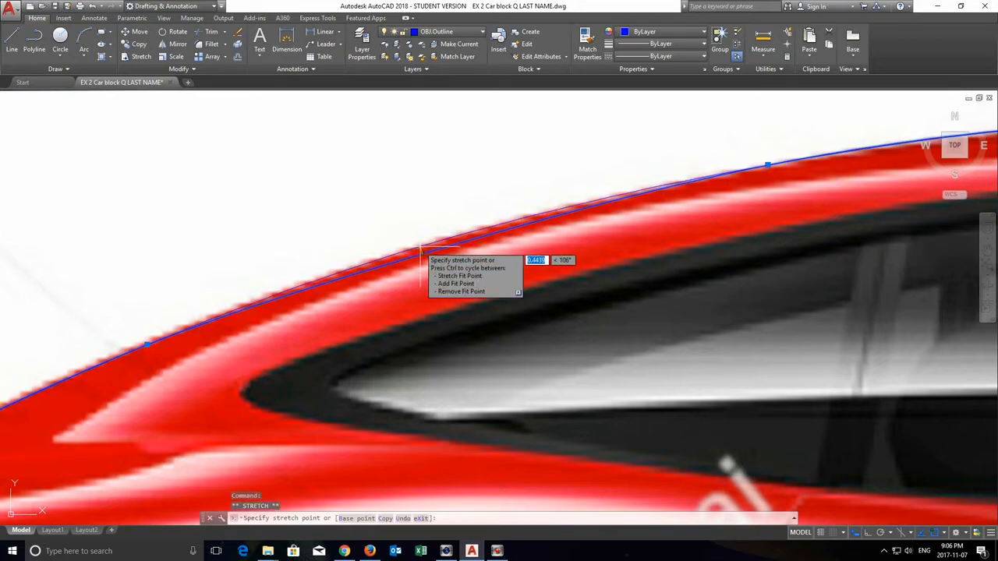
pyautogui.click(420, 247)
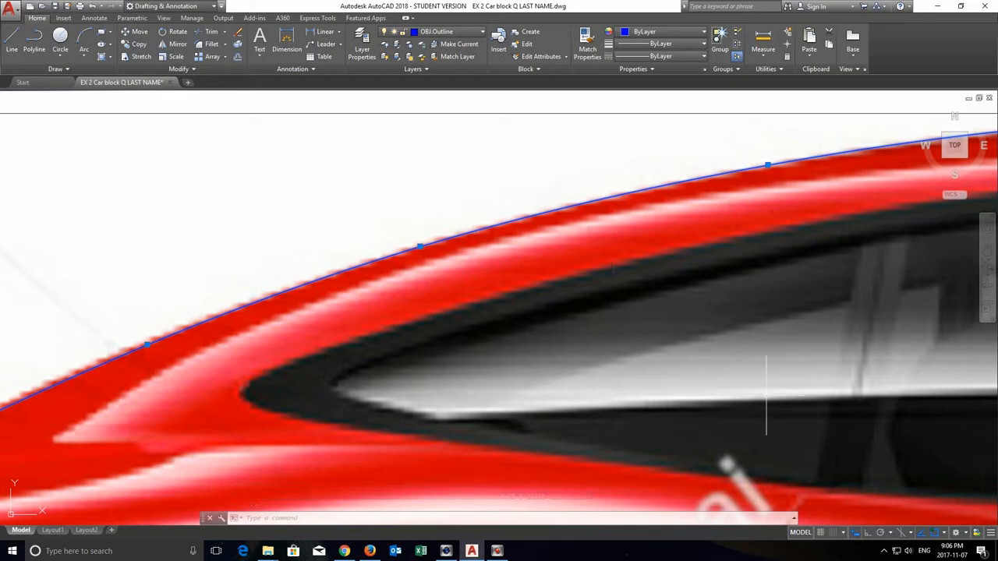
# Turn object snap off and stretch the spline's fit point at the top of the windshield inward onto the car's edge
pyautogui.click(935, 534)
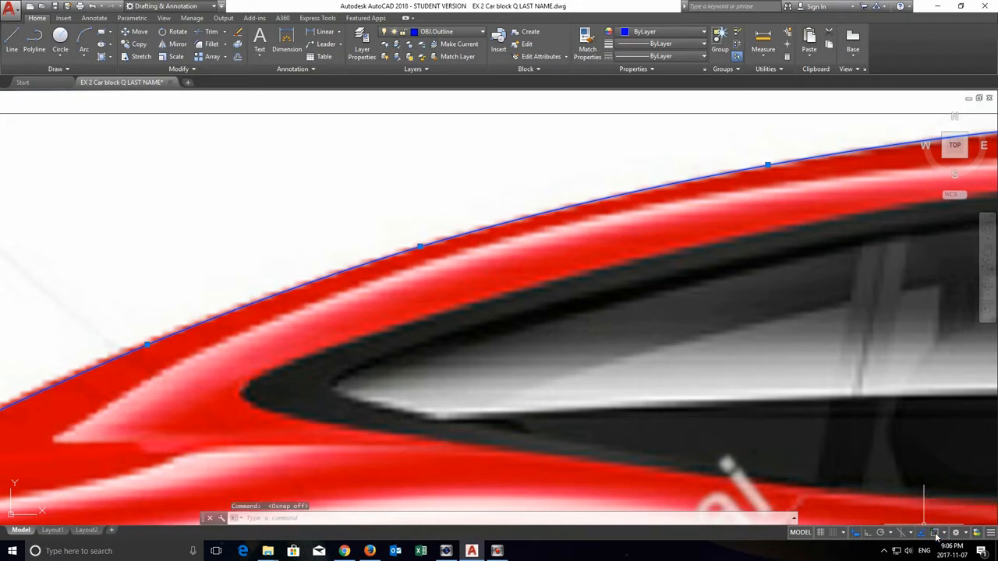
pyautogui.scroll(-2, 734, 281)
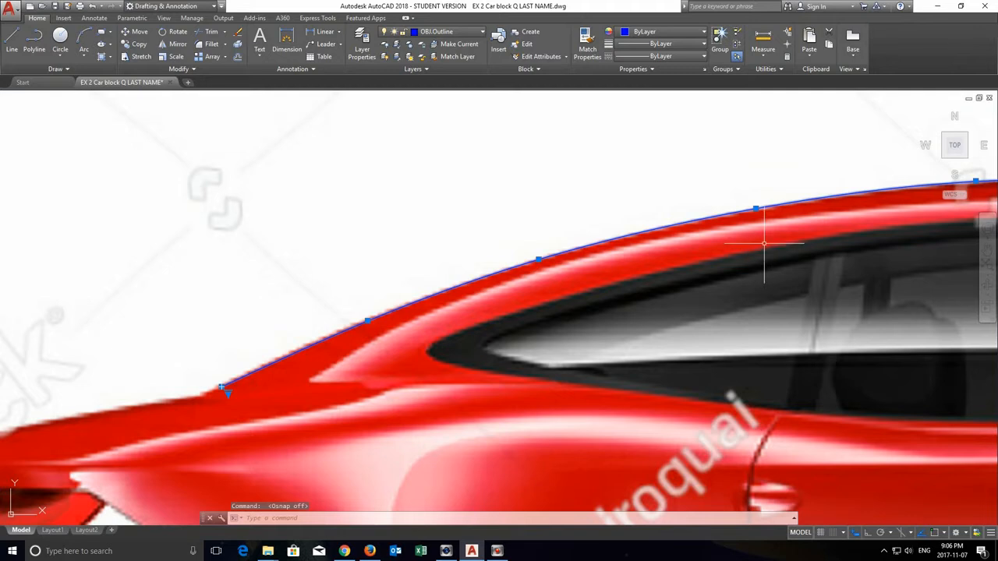
pyautogui.moveTo(764, 243); pyautogui.dragTo(424, 263, button='middle')
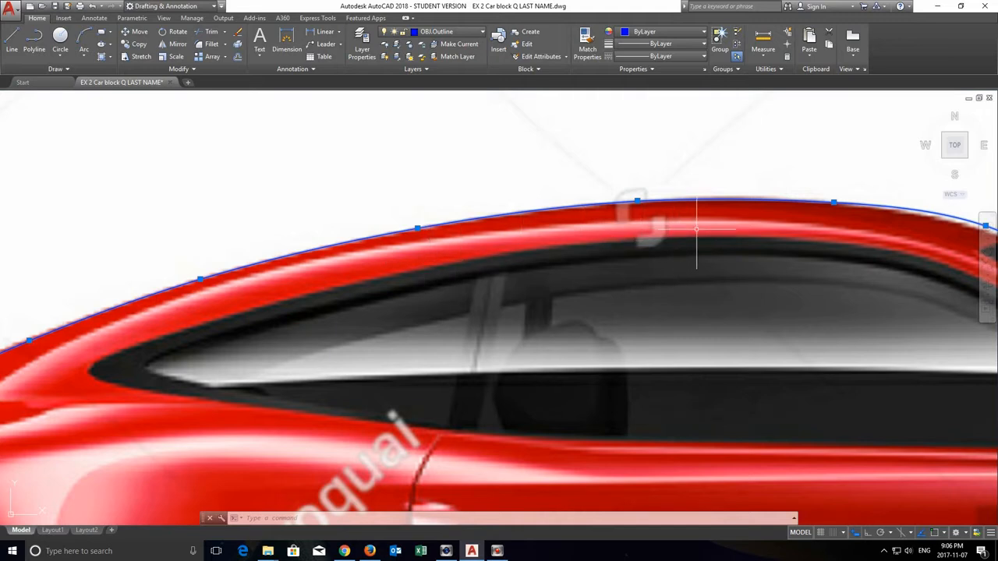
pyautogui.moveTo(696, 229)
pyautogui.mouseDown(button='middle')
pyautogui.moveTo(708, 229)
pyautogui.moveTo(473, 230)
pyautogui.mouseUp(button='middle')
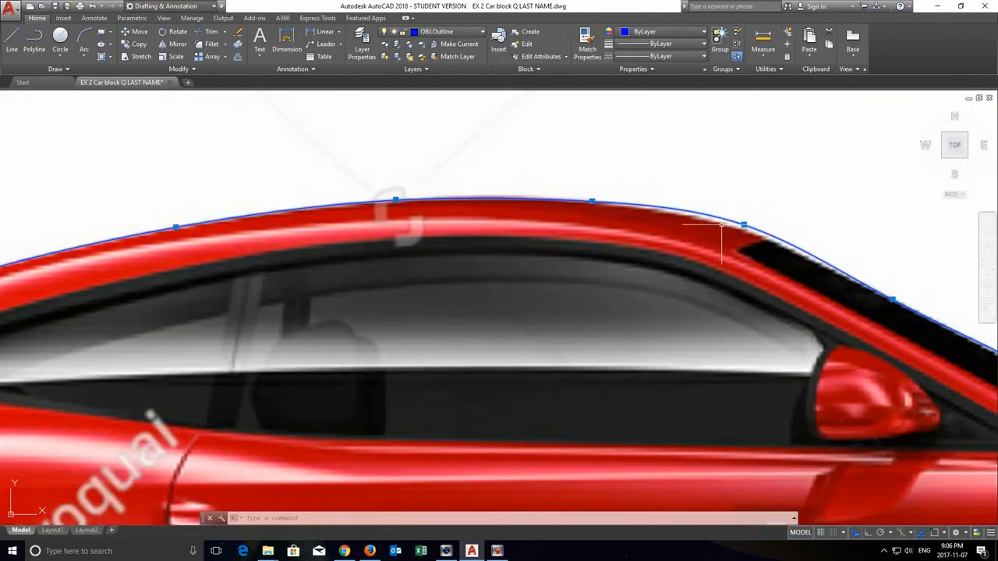
pyautogui.click(743, 225)
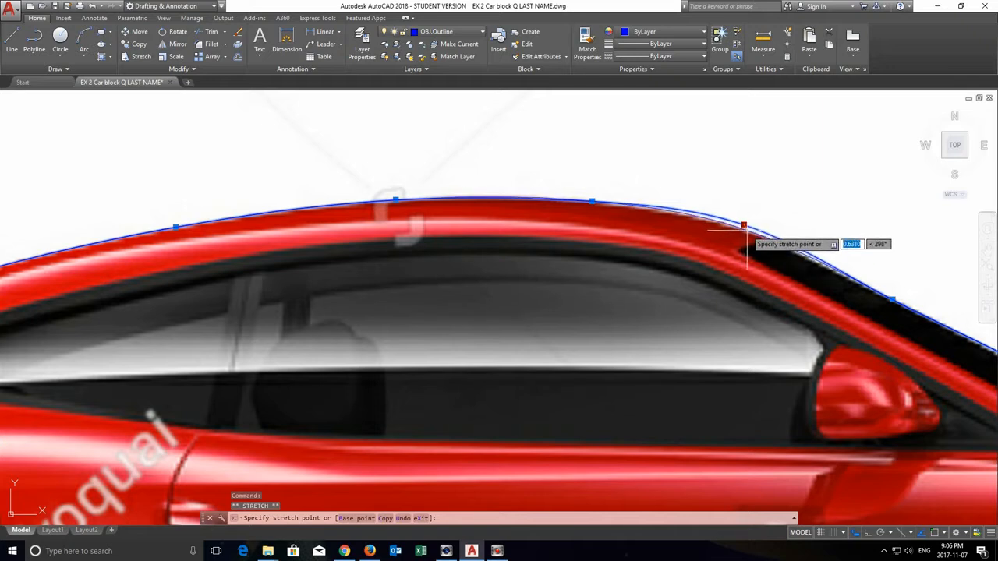
pyautogui.click(751, 232)
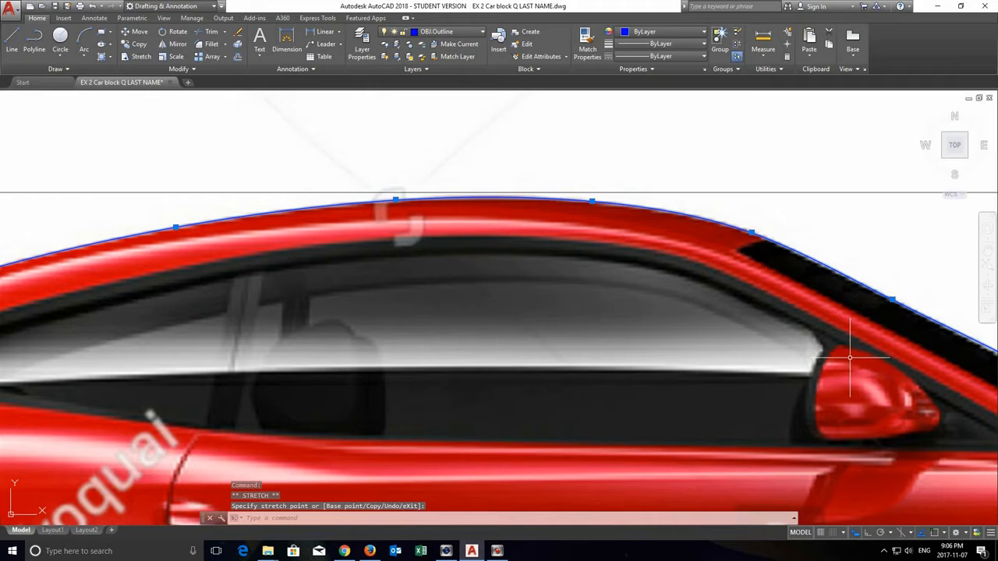
# Stretch the roof spline's fit point on the lower half of the windshield slightly inward onto the car's edge and deselect the spline
pyautogui.scroll(-2, 847, 358)
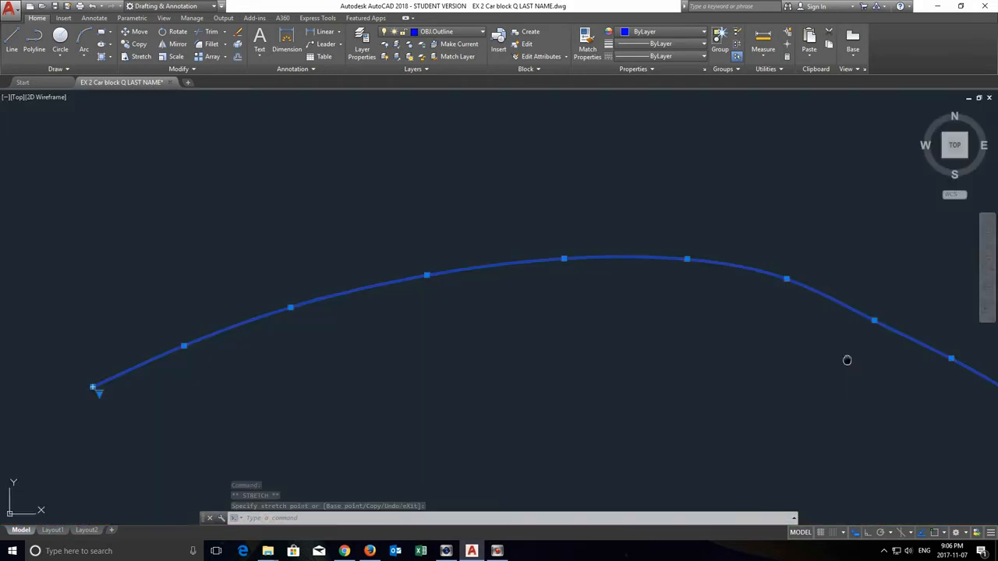
pyautogui.moveTo(847, 359); pyautogui.dragTo(561, 262, button='middle')
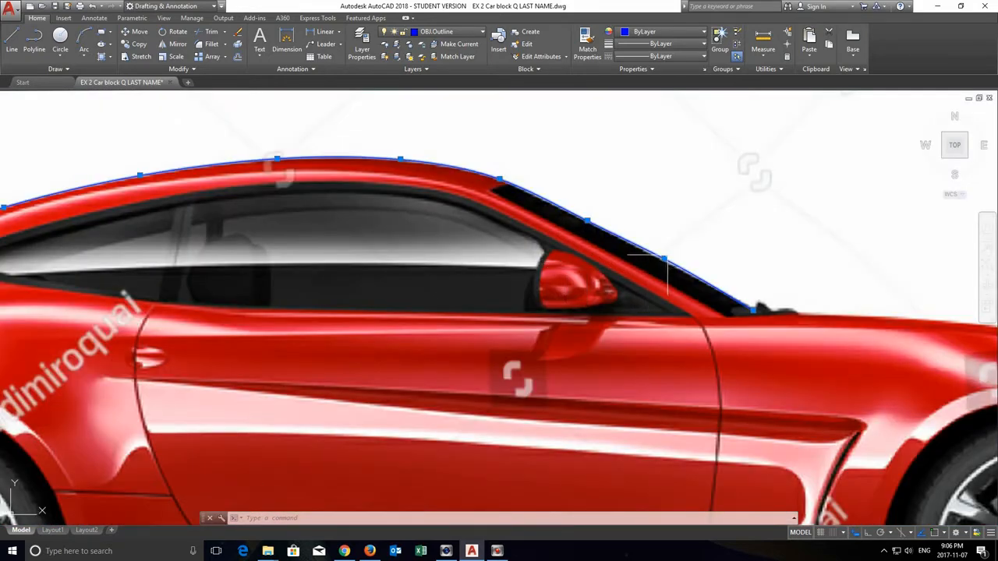
pyautogui.click(663, 258)
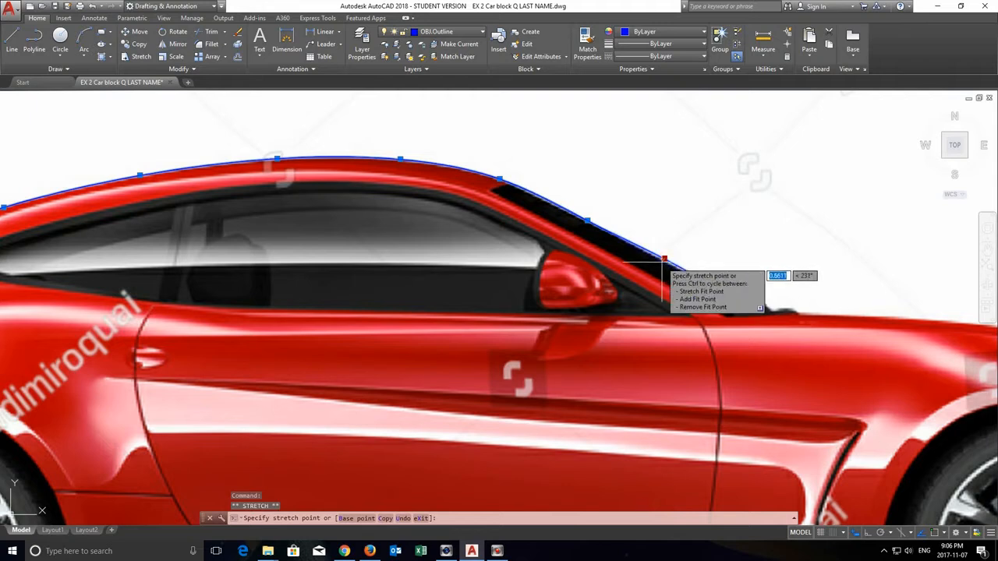
pyautogui.click(662, 262)
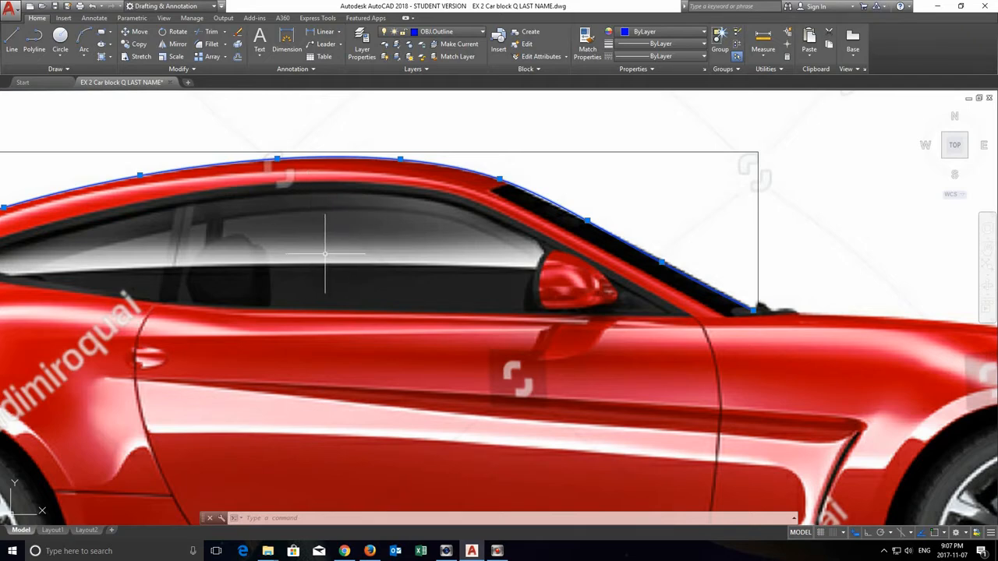
pyautogui.scroll(-2, 320, 256)
pyautogui.moveTo(279, 258); pyautogui.dragTo(496, 252, button='middle')
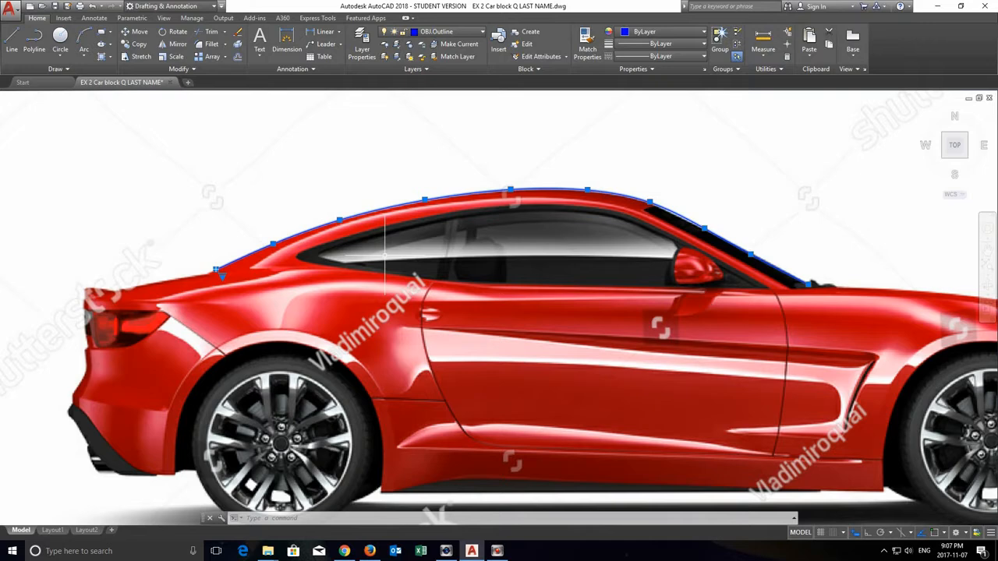
pyautogui.press('Escape')
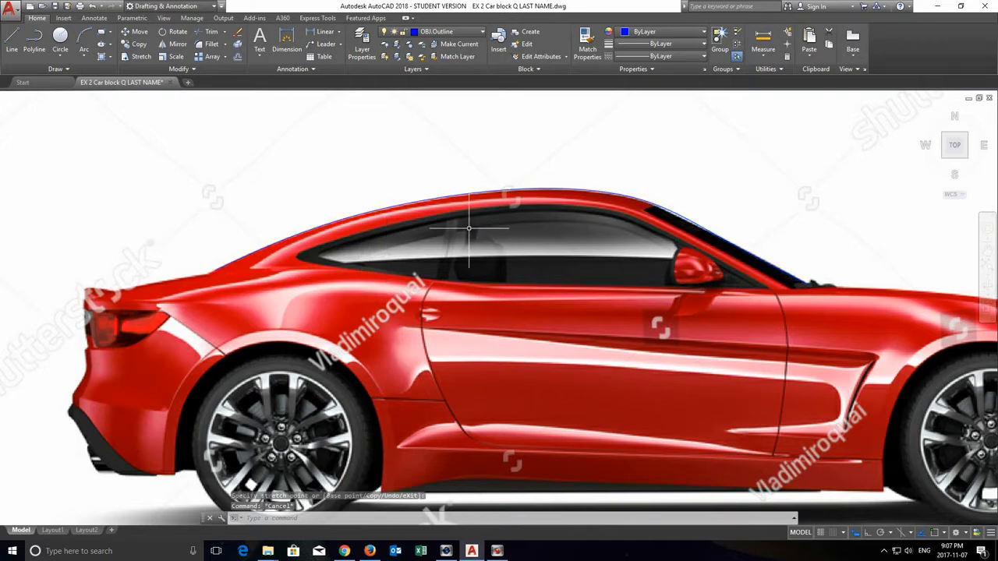
# Draw a fit-point spline along the side window frame's upper edge, from near its rear tip to the front corner beyond the mirror
pyautogui.scroll(1, 469, 229)
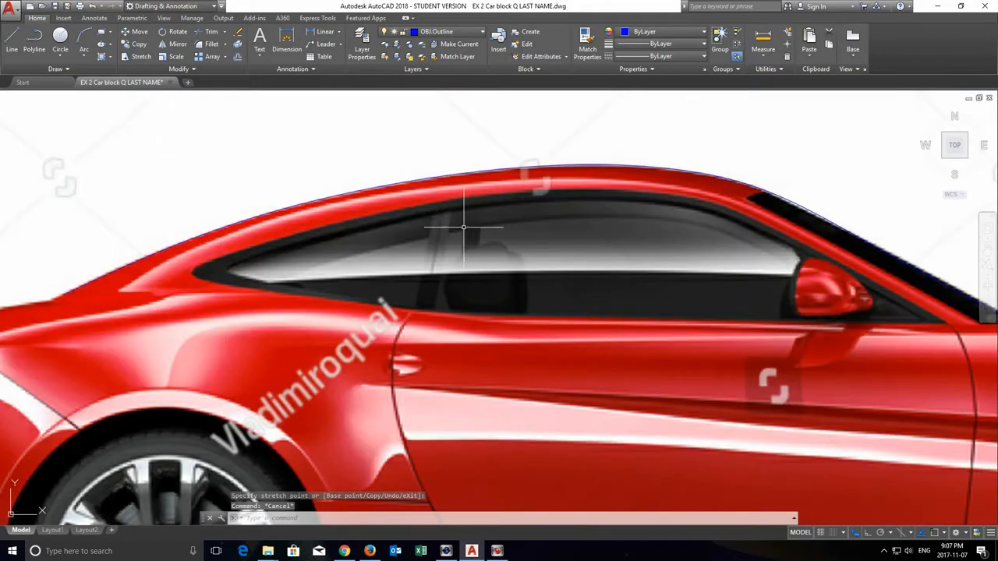
pyautogui.click(23, 70)
pyautogui.click(8, 81)
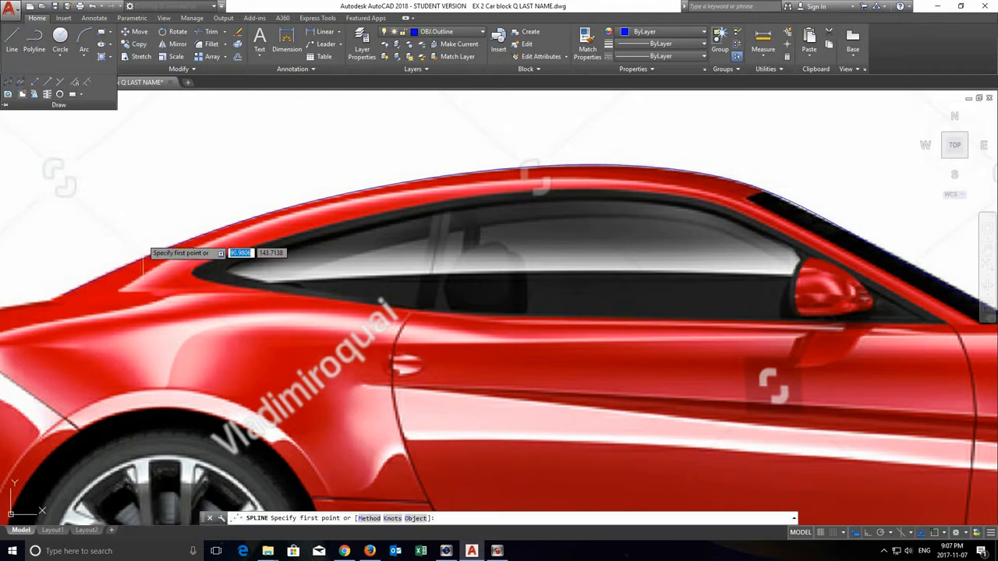
pyautogui.click(191, 266)
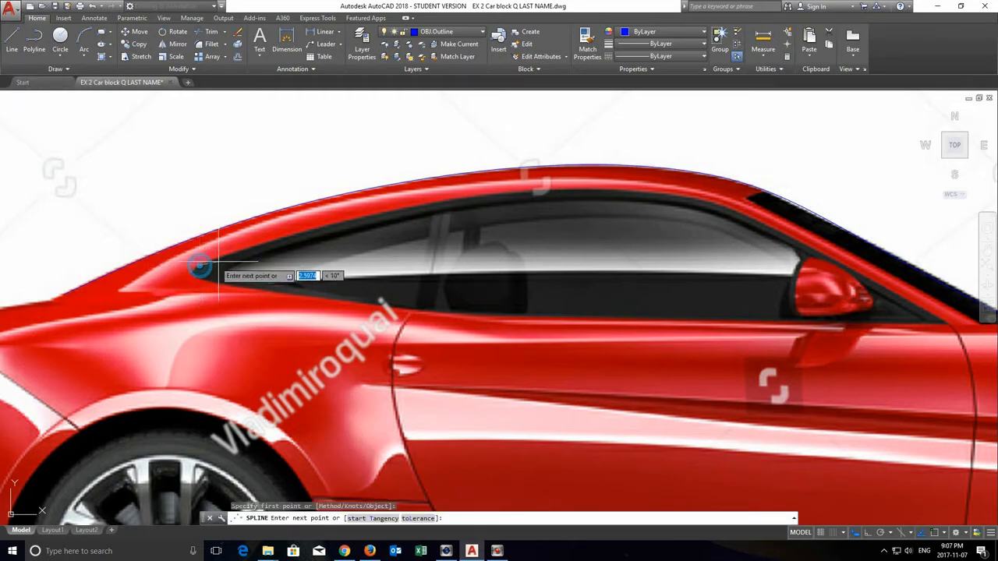
pyautogui.click(261, 245)
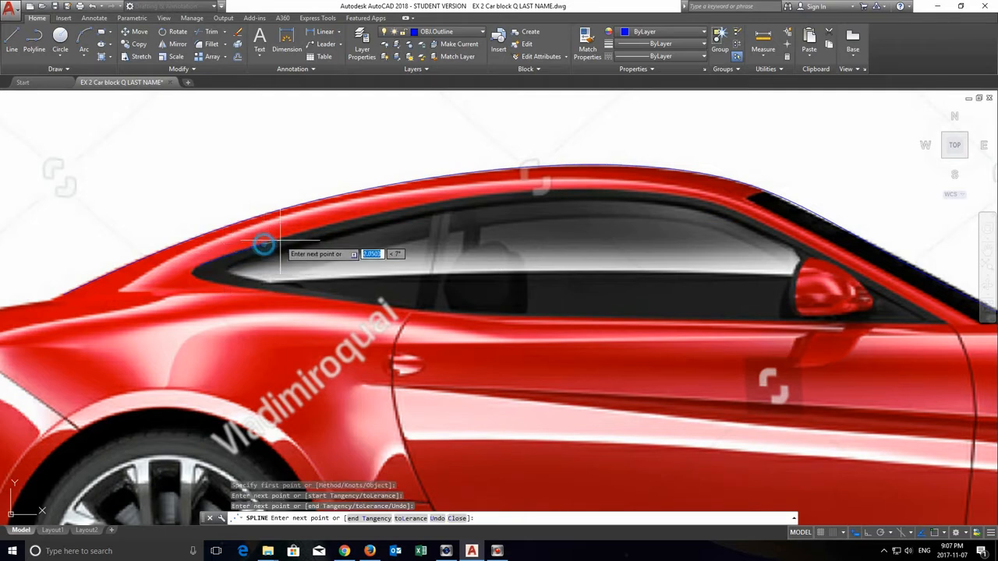
pyautogui.click(317, 229)
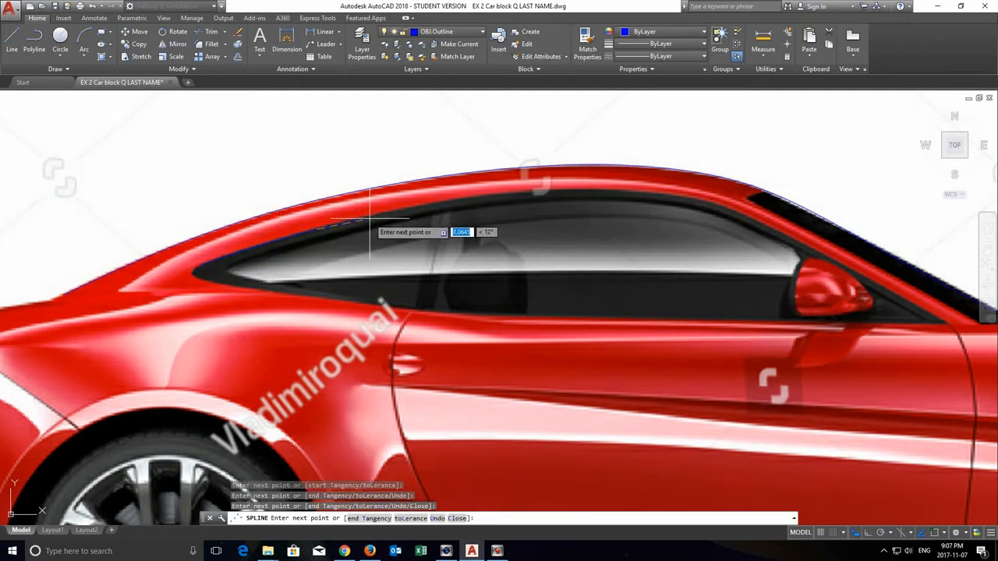
pyautogui.click(369, 217)
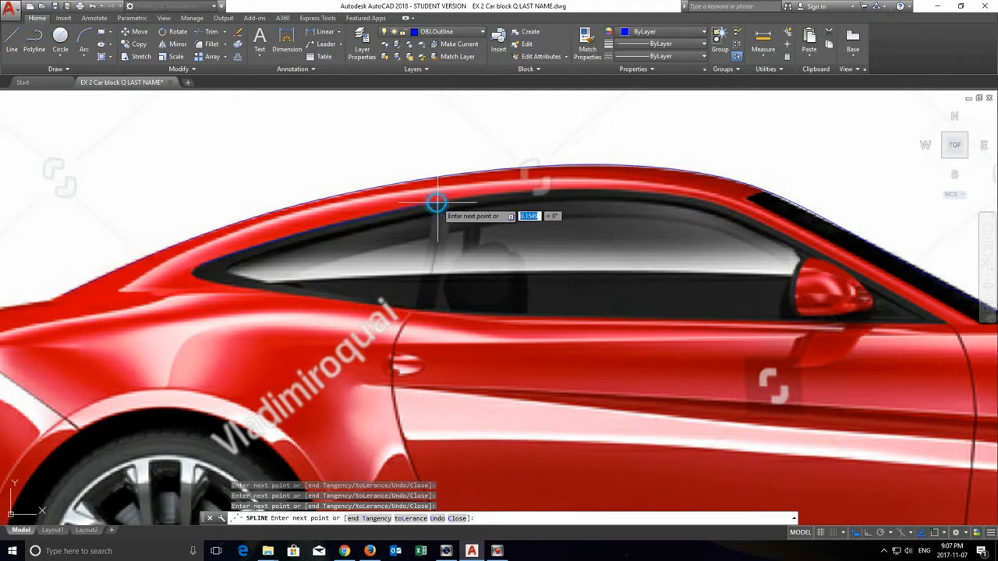
pyautogui.click(512, 195)
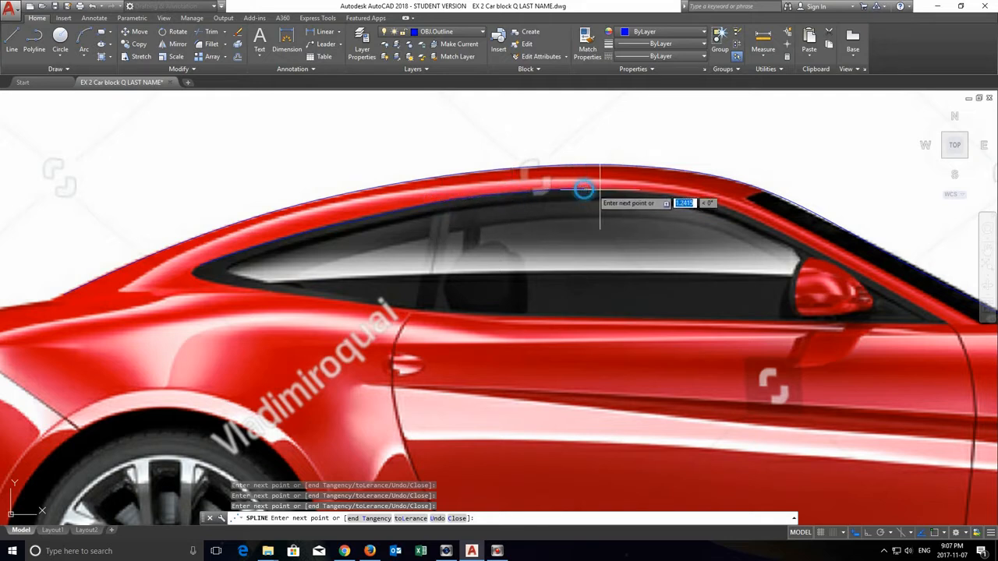
pyautogui.click(653, 191)
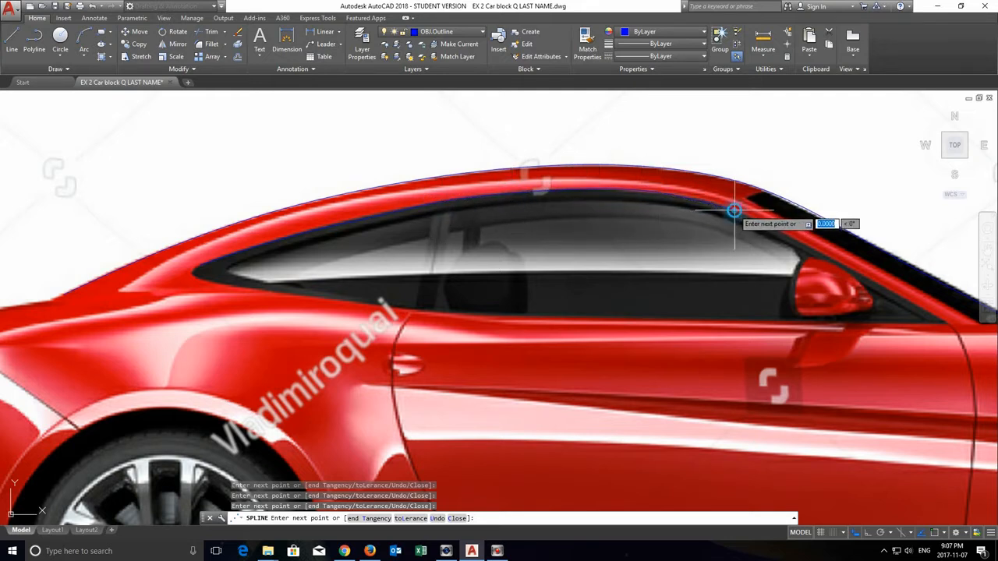
pyautogui.click(780, 232)
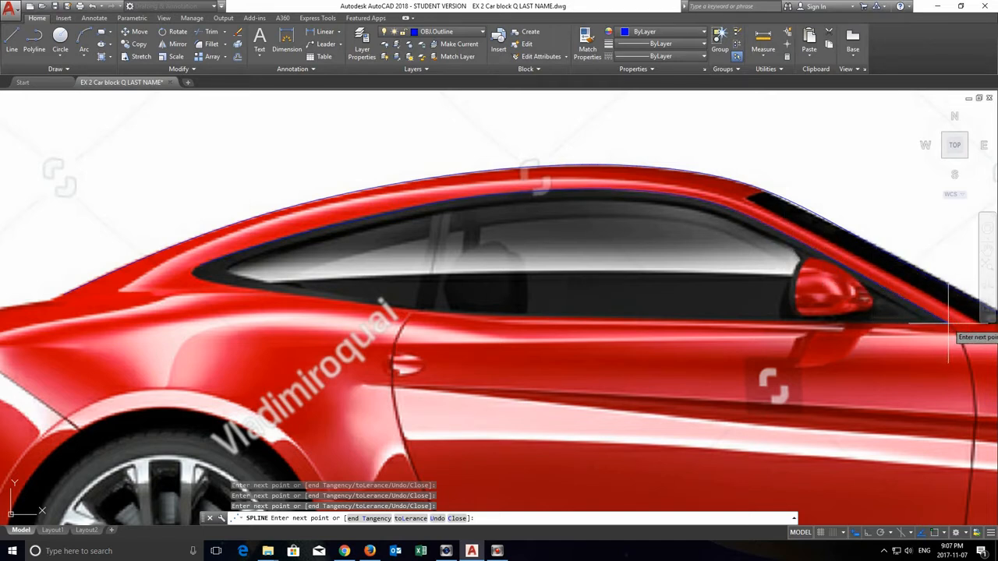
pyautogui.press('Return')
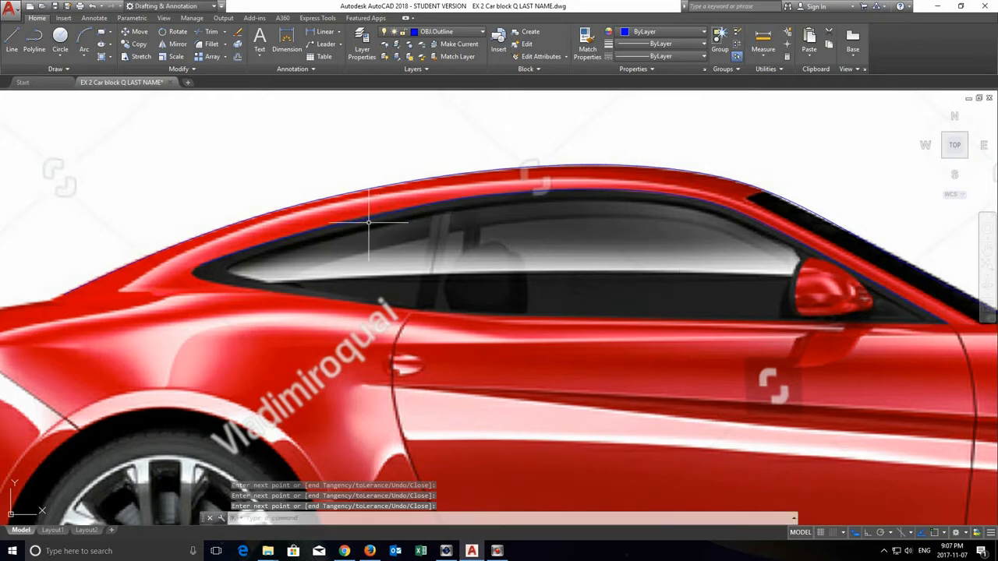
# Stretch the window spline's fit points above the rear part of the side window onto the frame's outer edge
pyautogui.scroll(5, 369, 222)
pyautogui.click(366, 198)
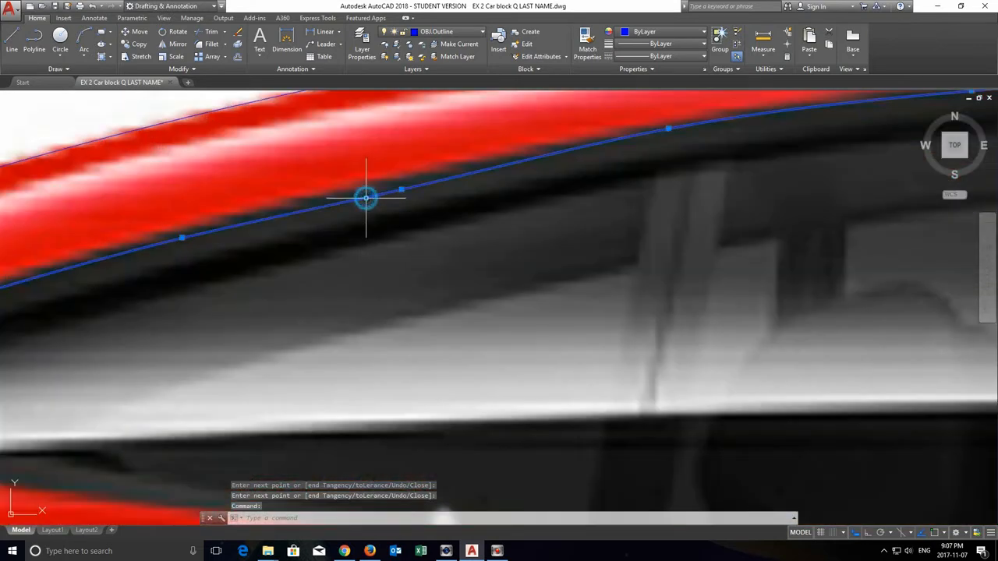
pyautogui.click(401, 189)
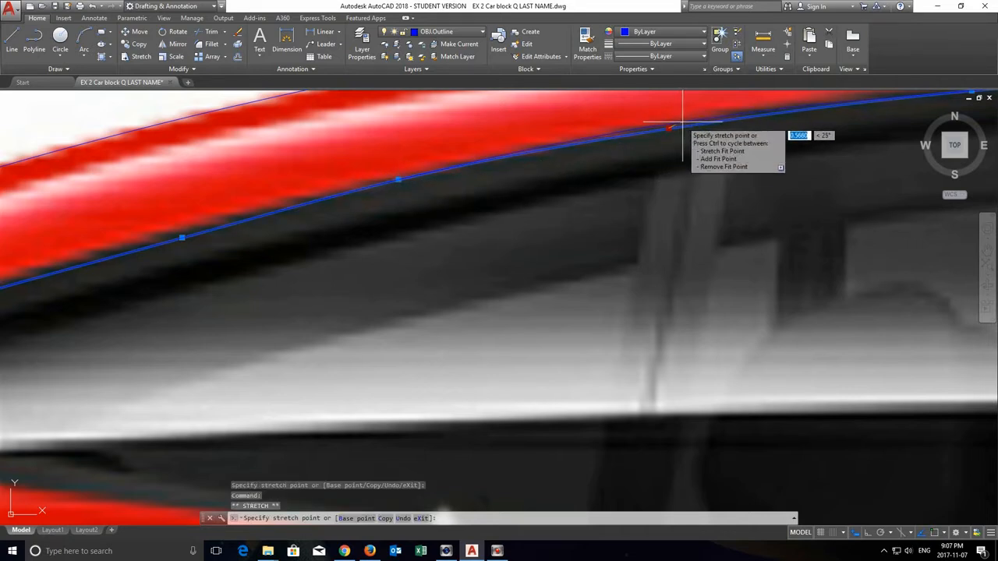
pyautogui.scroll(-5, 683, 122)
pyautogui.scroll(3, 484, 246)
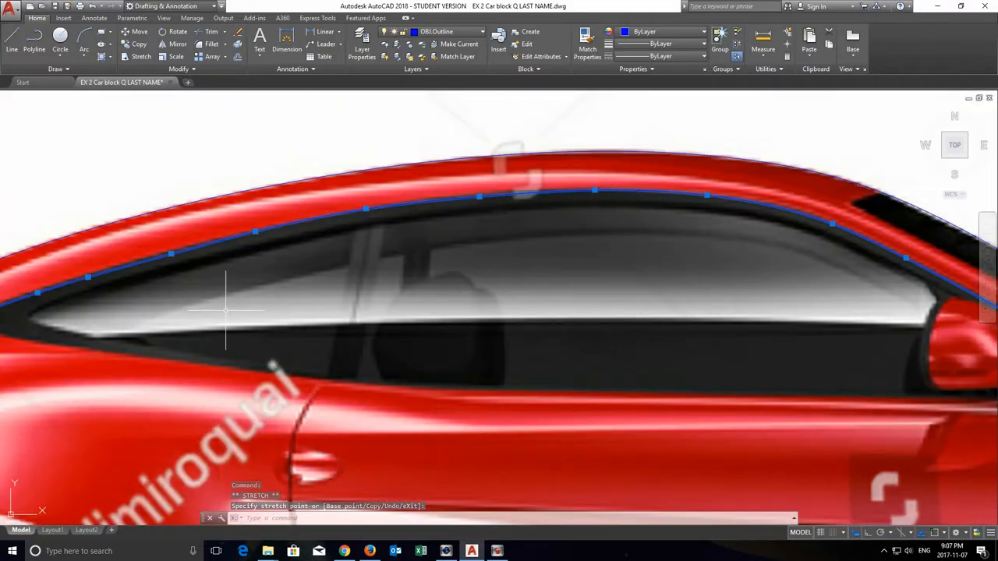
# Start a fit-point spline snapped to the rear endpoint of the upper window spline, and turn object snap off
pyautogui.moveTo(216, 312); pyautogui.dragTo(484, 234, button='middle')
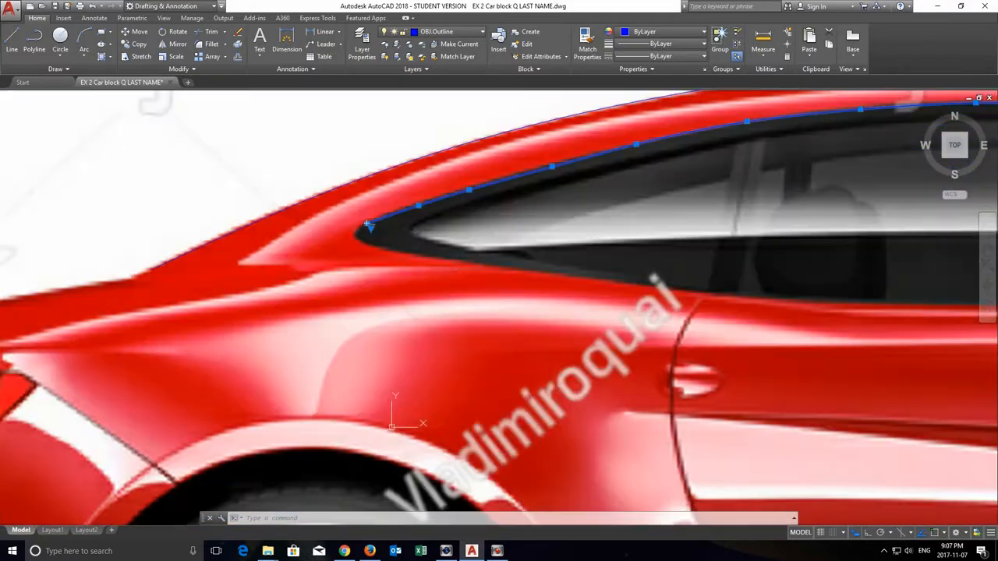
pyautogui.scroll(5, 390, 234)
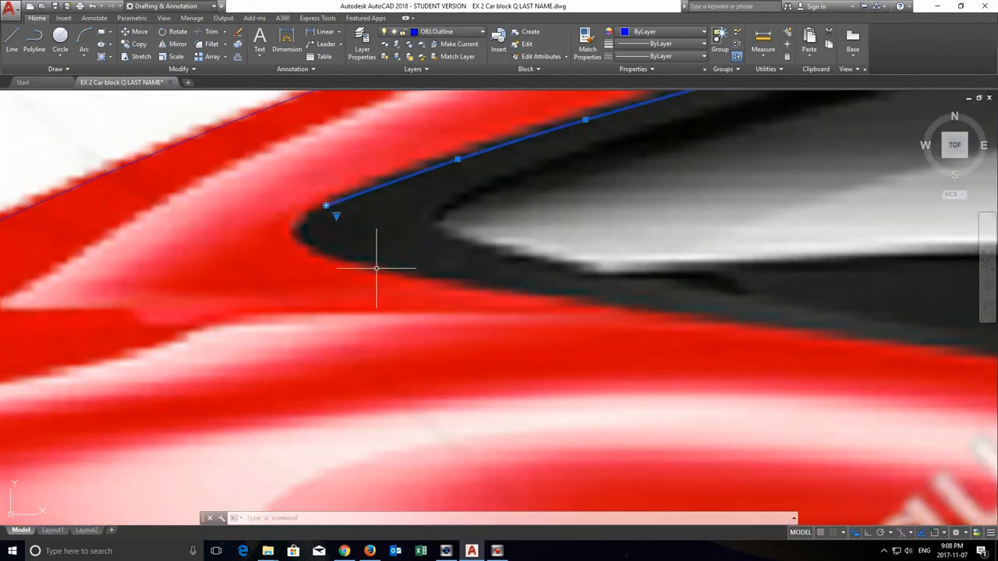
pyautogui.scroll(-3, 522, 265)
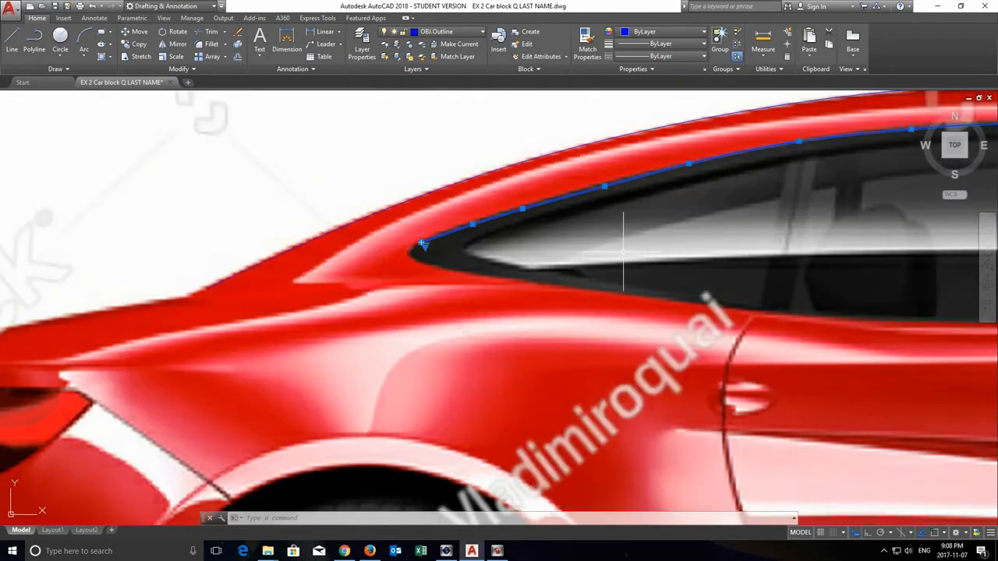
pyautogui.scroll(-3, 448, 306)
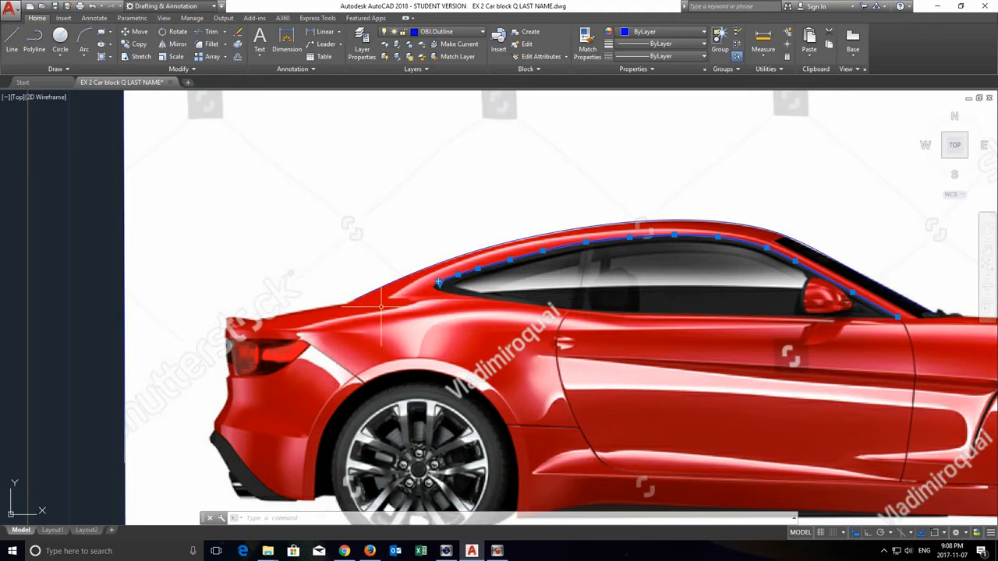
pyautogui.scroll(8, 437, 286)
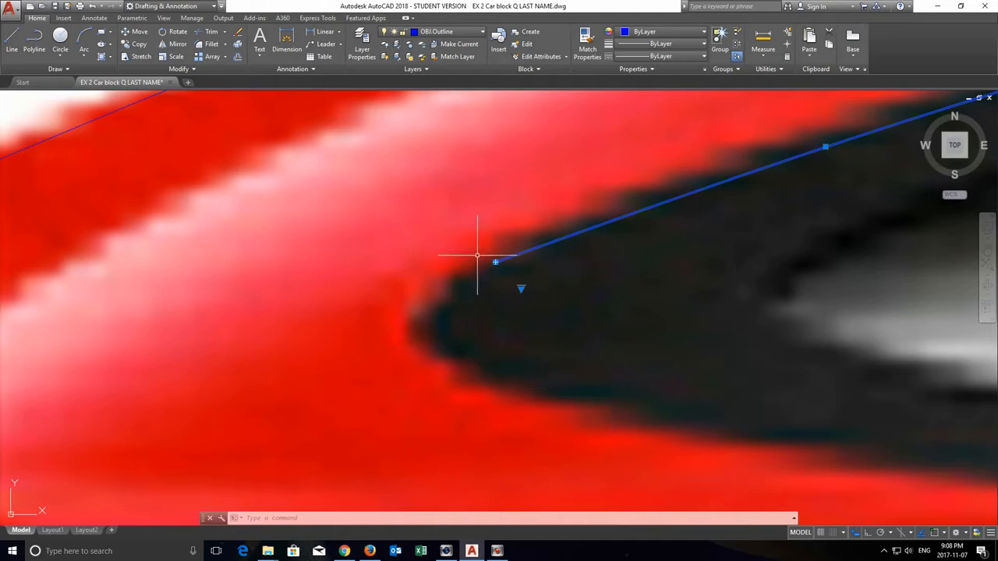
pyautogui.press('Return')
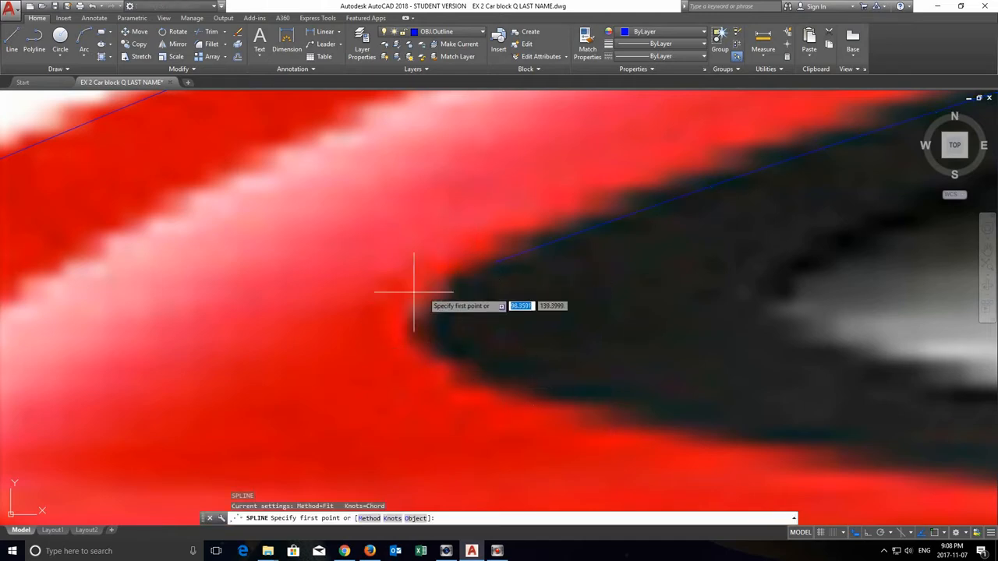
pyautogui.click(25, 69)
pyautogui.click(10, 83)
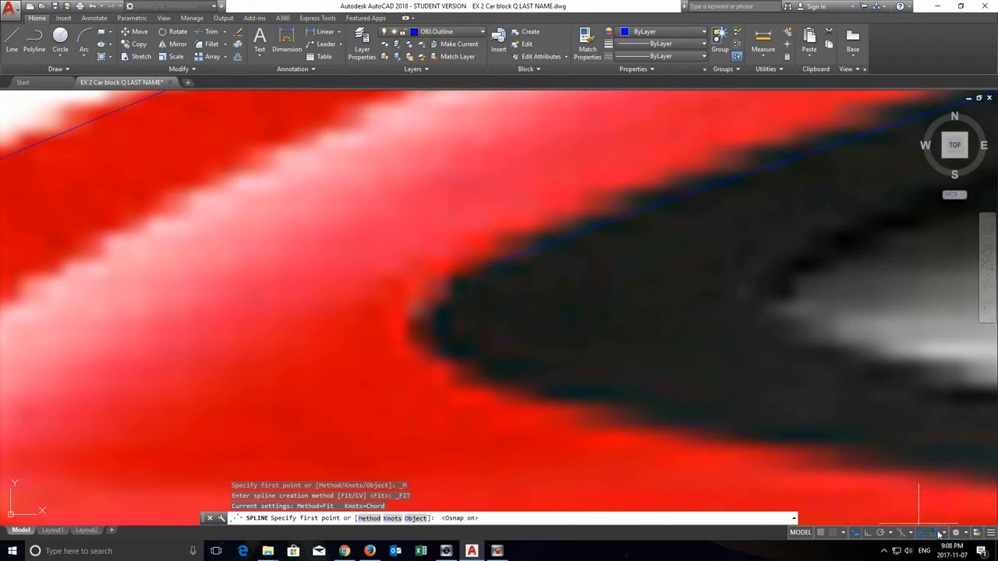
pyautogui.click(495, 262)
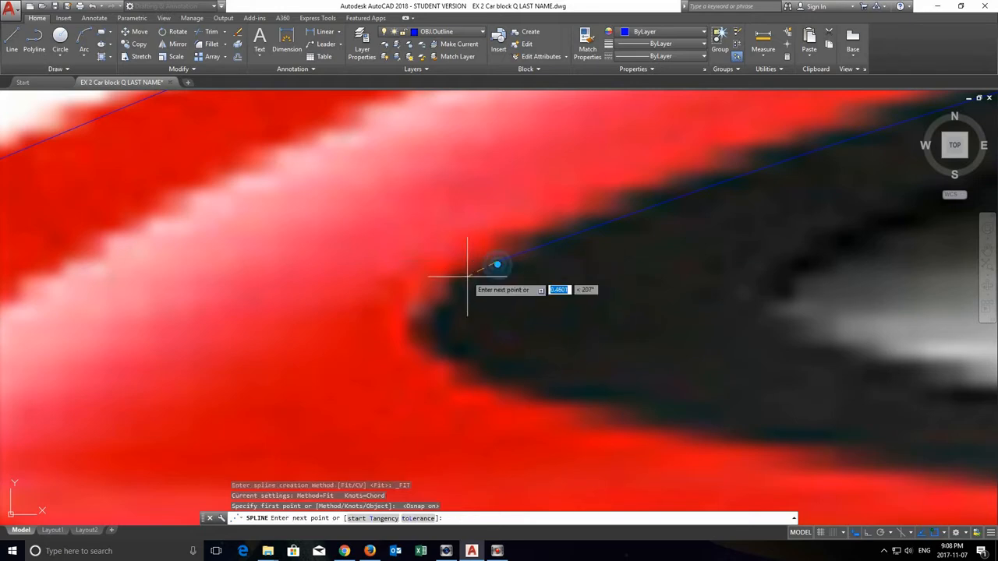
pyautogui.click(935, 533)
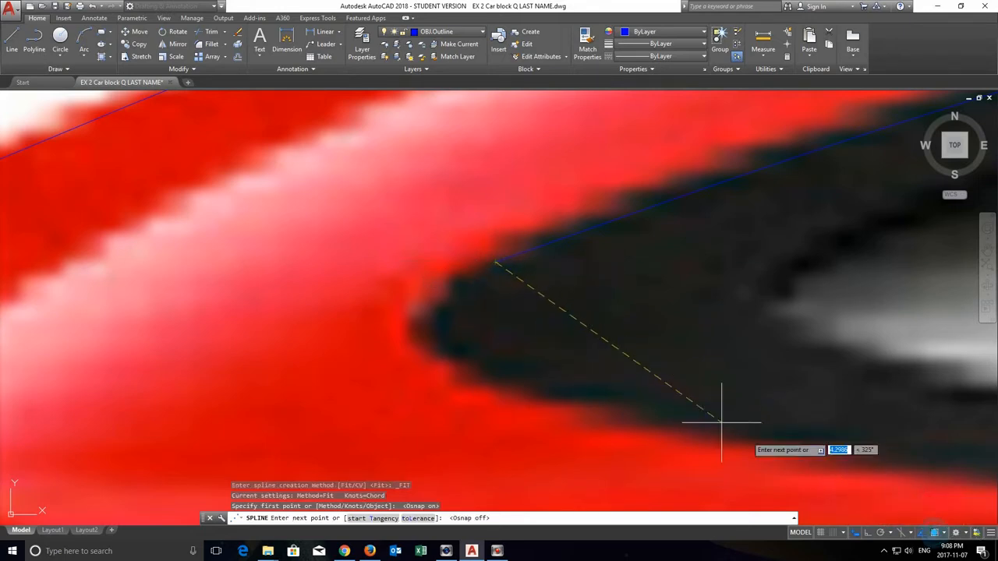
# Place the spline's fit points around the window frame's rounded rear tip and onto its lower edge
pyautogui.click(457, 273)
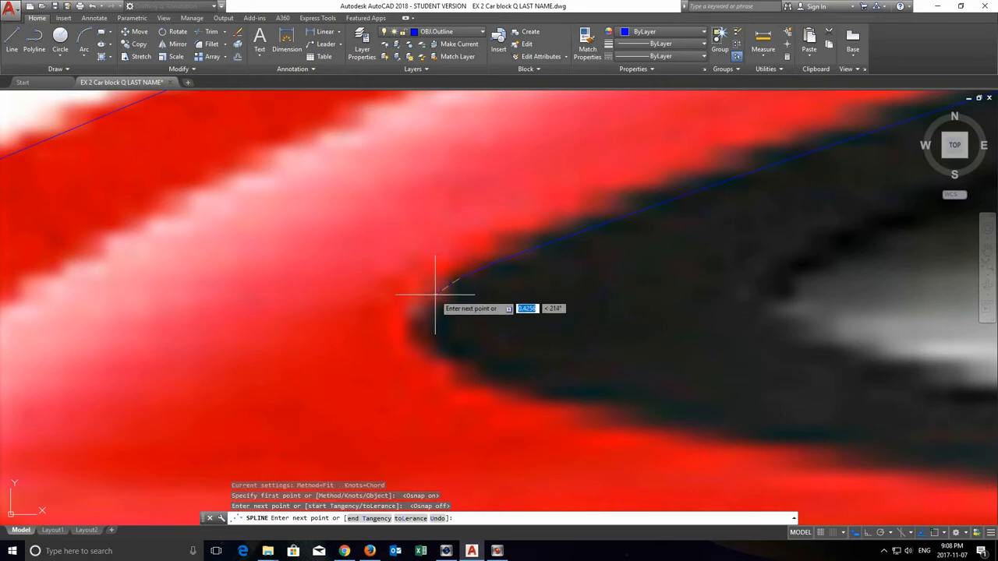
pyautogui.click(430, 295)
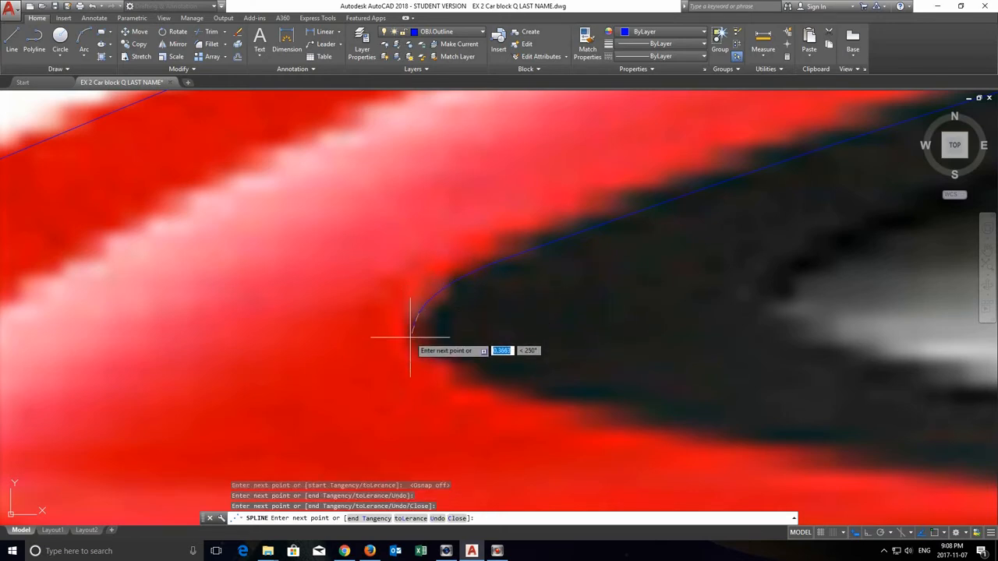
pyautogui.click(412, 337)
pyautogui.click(427, 357)
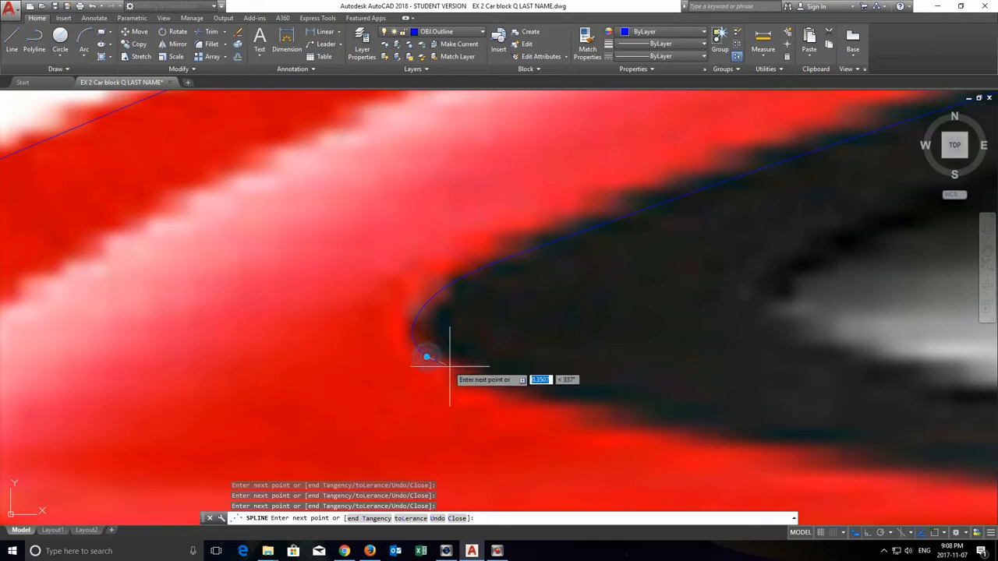
pyautogui.click(491, 384)
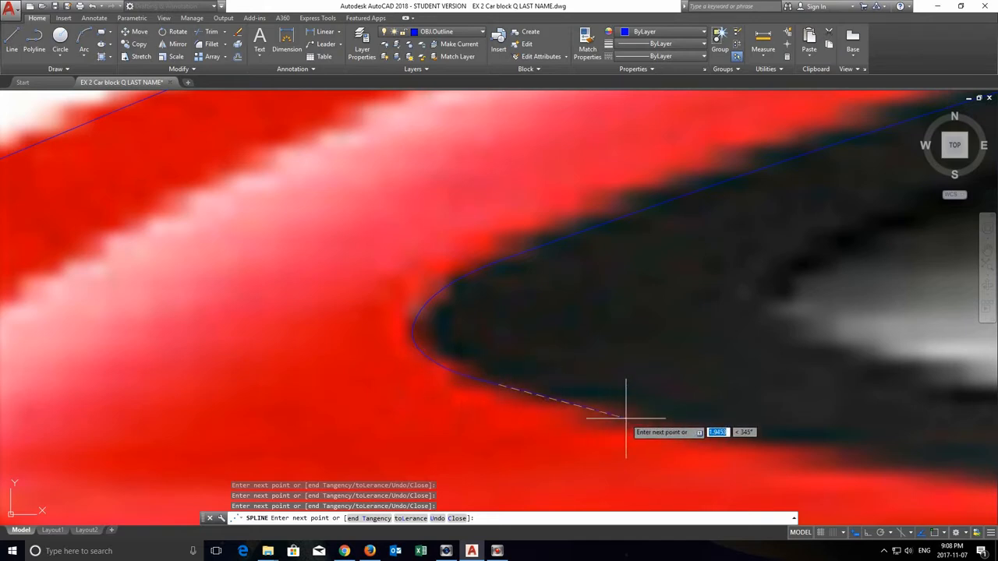
# Continue the spline's fit points along the window frame's lower edge from the rear tip to near the door's rear seam
pyautogui.scroll(-4, 719, 427)
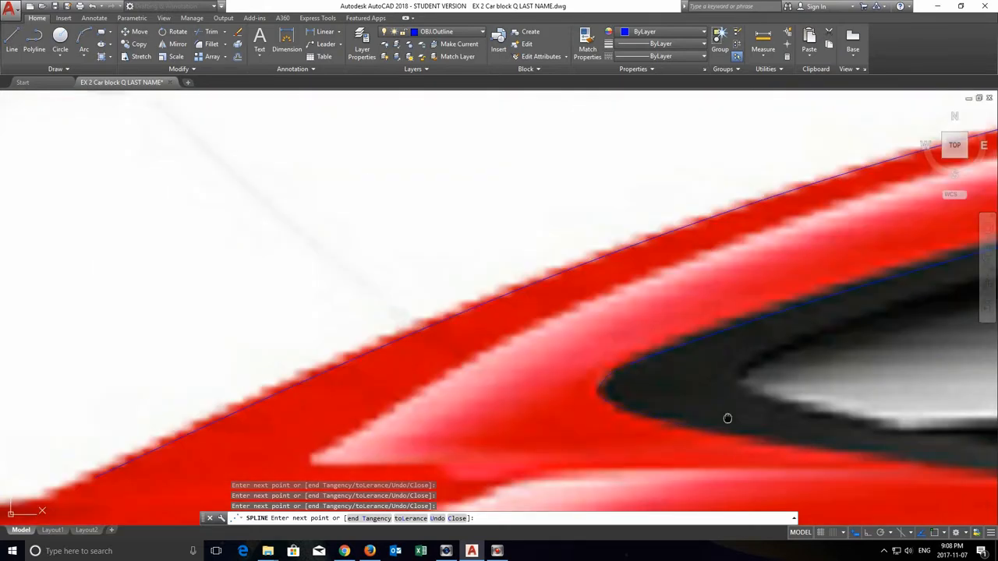
pyautogui.moveTo(629, 397); pyautogui.dragTo(499, 363, button='middle')
pyautogui.moveTo(327, 318); pyautogui.dragTo(326, 317, button='middle')
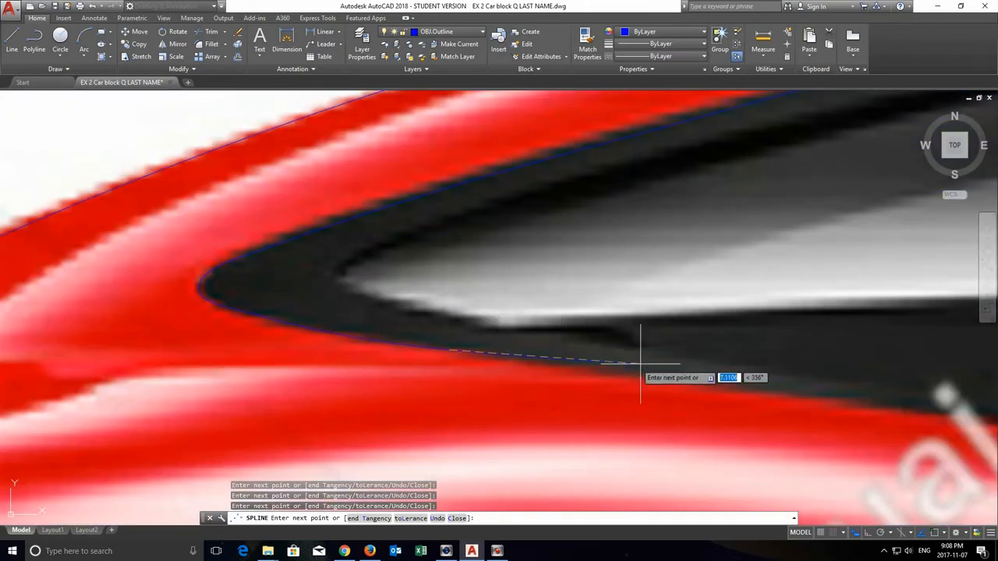
pyautogui.click(745, 387)
pyautogui.moveTo(795, 356); pyautogui.dragTo(706, 359, button='middle')
pyautogui.moveTo(477, 330); pyautogui.dragTo(473, 335, button='middle')
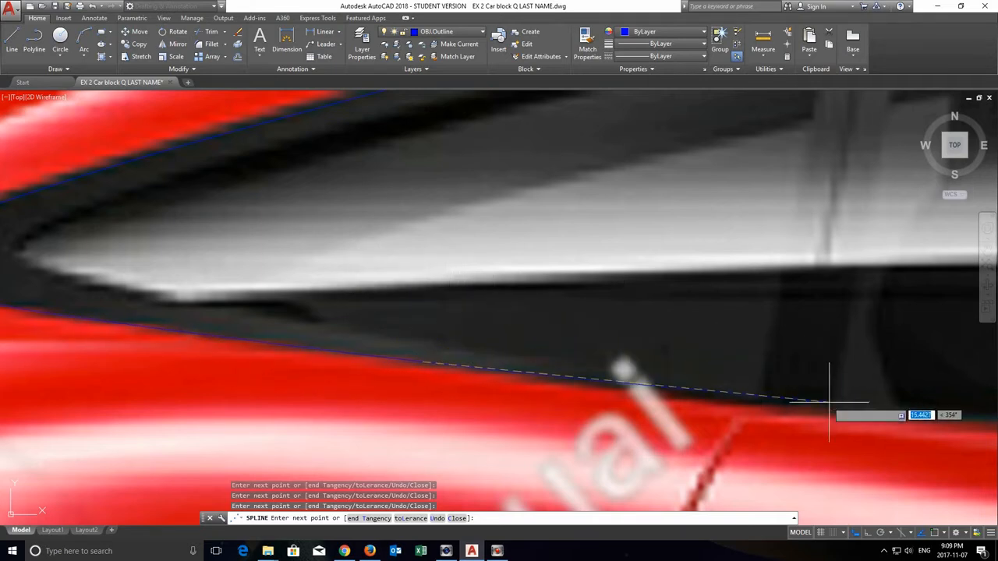
pyautogui.click(709, 401)
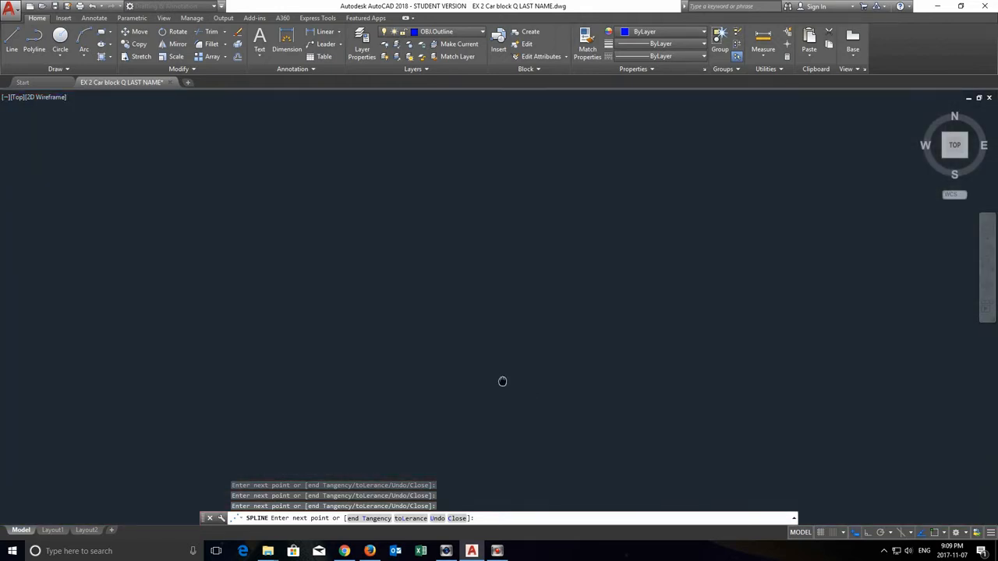
# Place more spline fit points along the window frame's lower edge, from the door's rear seam to just behind the mirror
pyautogui.moveTo(502, 382); pyautogui.dragTo(503, 379, button='middle')
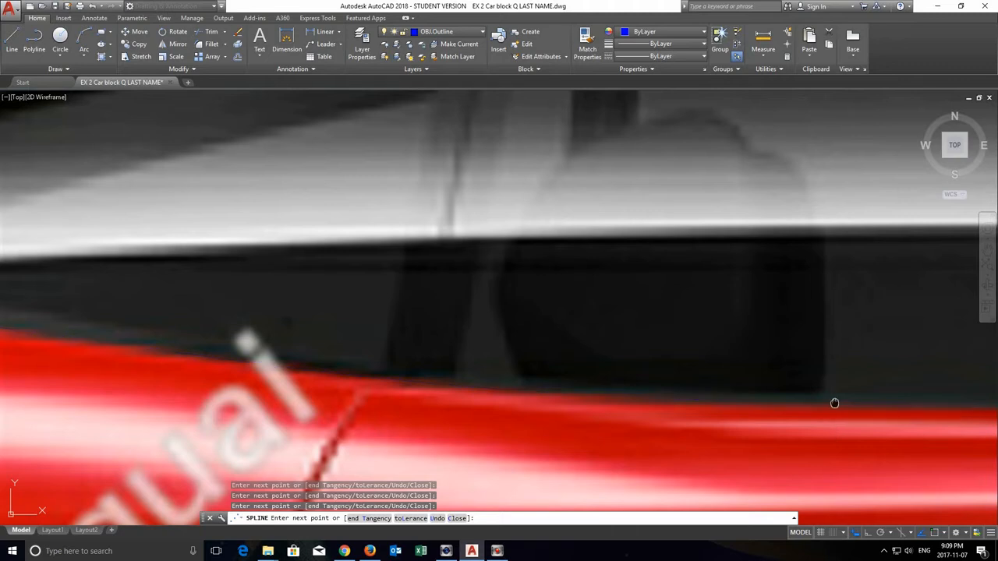
pyautogui.moveTo(834, 403); pyautogui.dragTo(734, 407, button='middle')
pyautogui.moveTo(502, 396); pyautogui.dragTo(546, 396, button='middle')
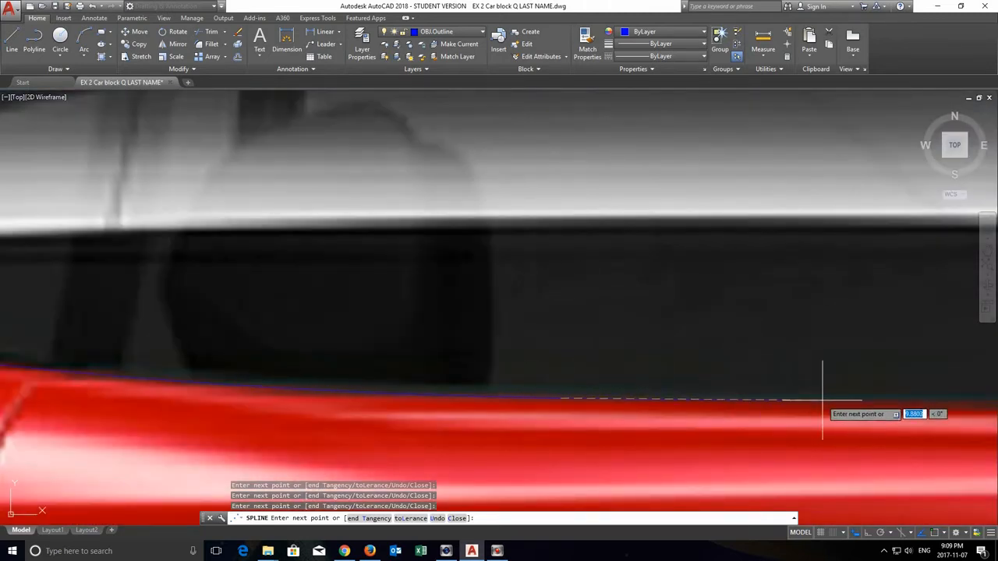
pyautogui.moveTo(822, 401); pyautogui.dragTo(895, 377, button='middle')
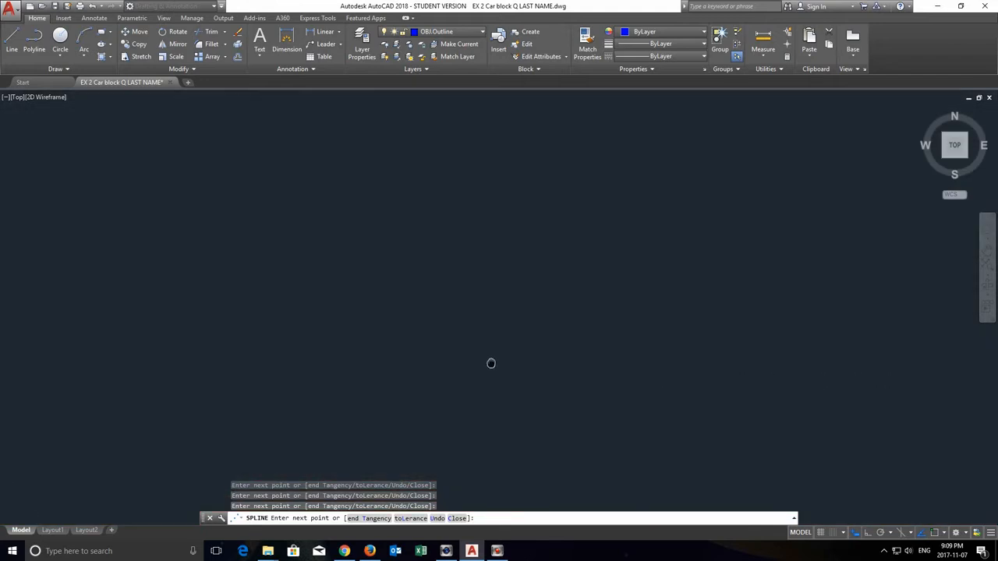
pyautogui.moveTo(491, 364); pyautogui.dragTo(461, 364, button='middle')
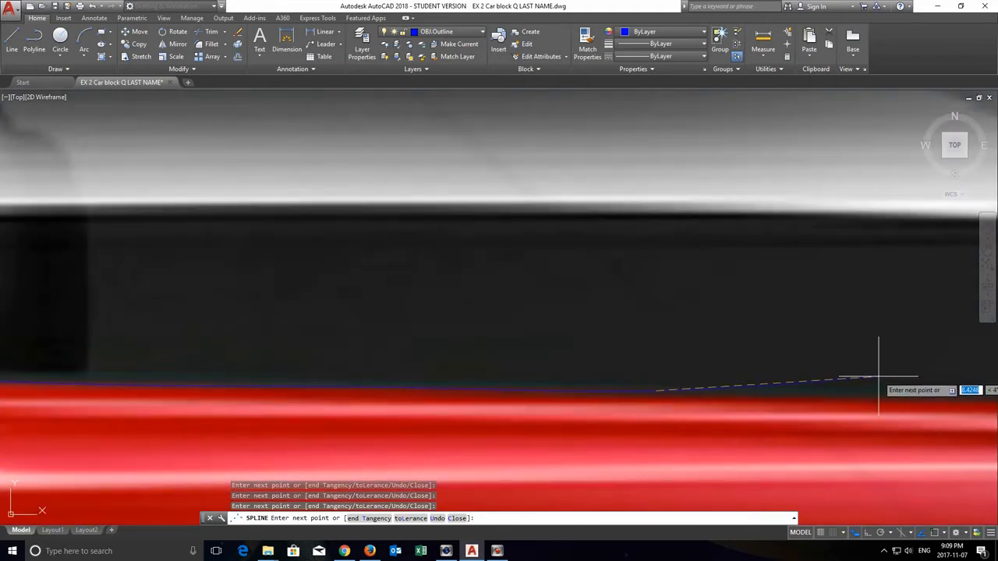
pyautogui.moveTo(887, 379); pyautogui.dragTo(655, 377, button='middle')
pyautogui.moveTo(518, 375); pyautogui.dragTo(604, 398, button='middle')
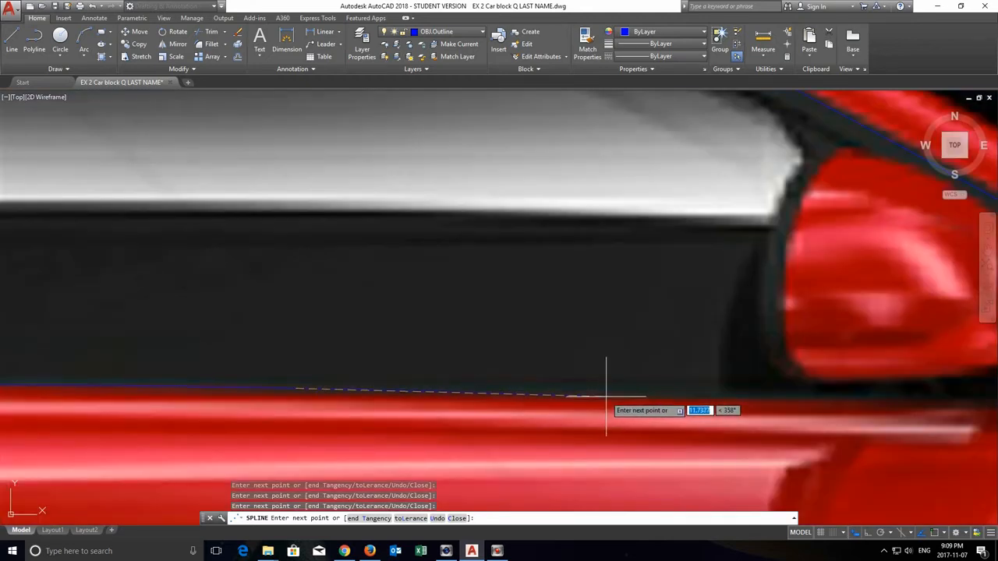
pyautogui.click(606, 398)
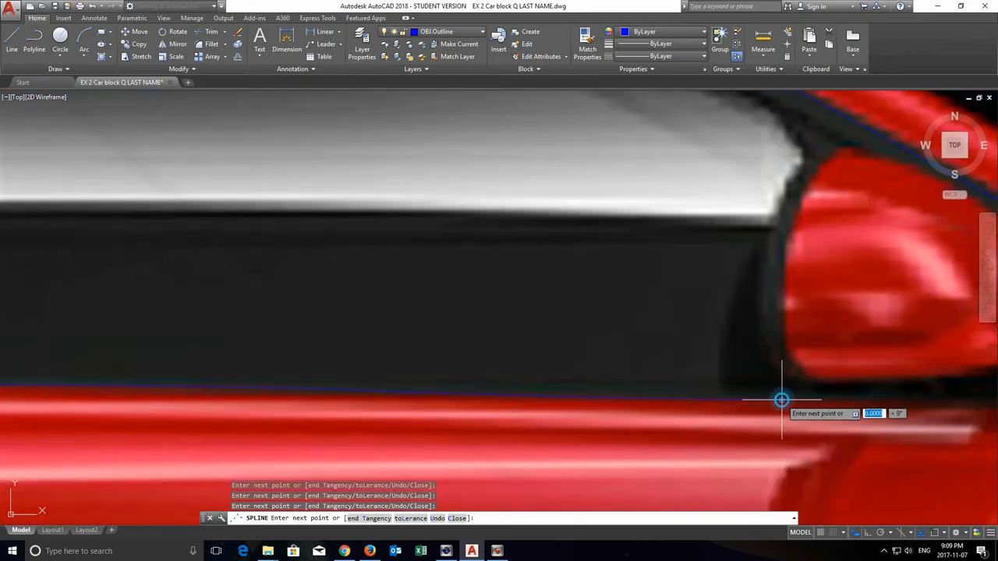
# Extend the spline beneath the mirror and end it snapped to the upper window spline's front endpoint, then turn object snap off
pyautogui.moveTo(864, 398); pyautogui.dragTo(648, 393, button='middle')
pyautogui.moveTo(465, 402); pyautogui.dragTo(475, 407, button='middle')
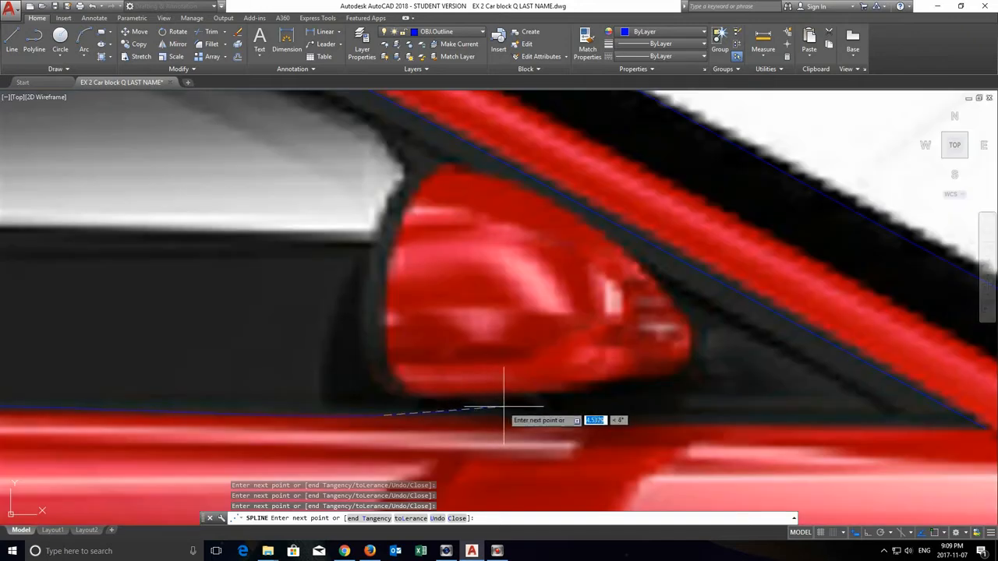
pyautogui.click(721, 421)
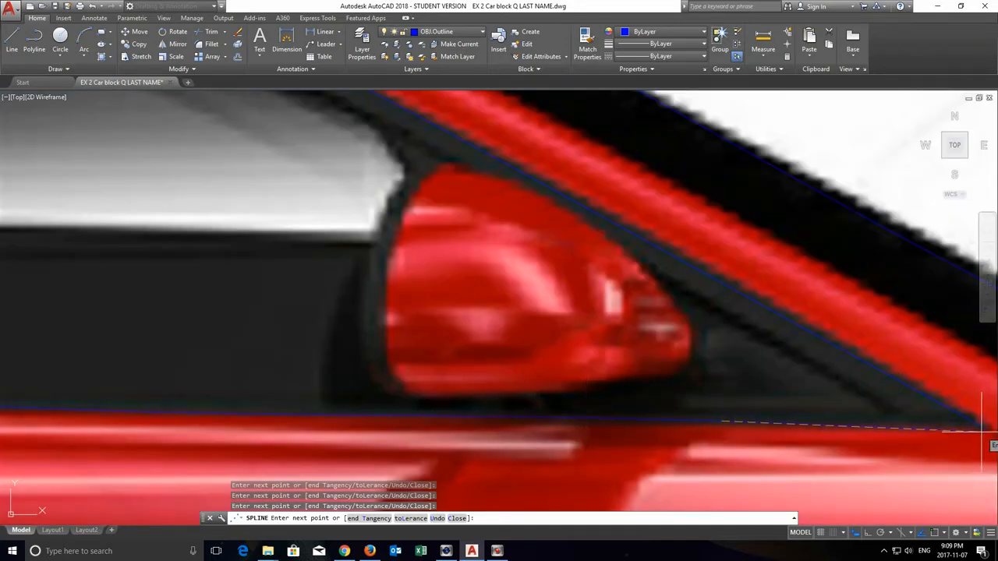
pyautogui.moveTo(984, 433); pyautogui.dragTo(809, 425, button='middle')
pyautogui.scroll(3, 809, 425)
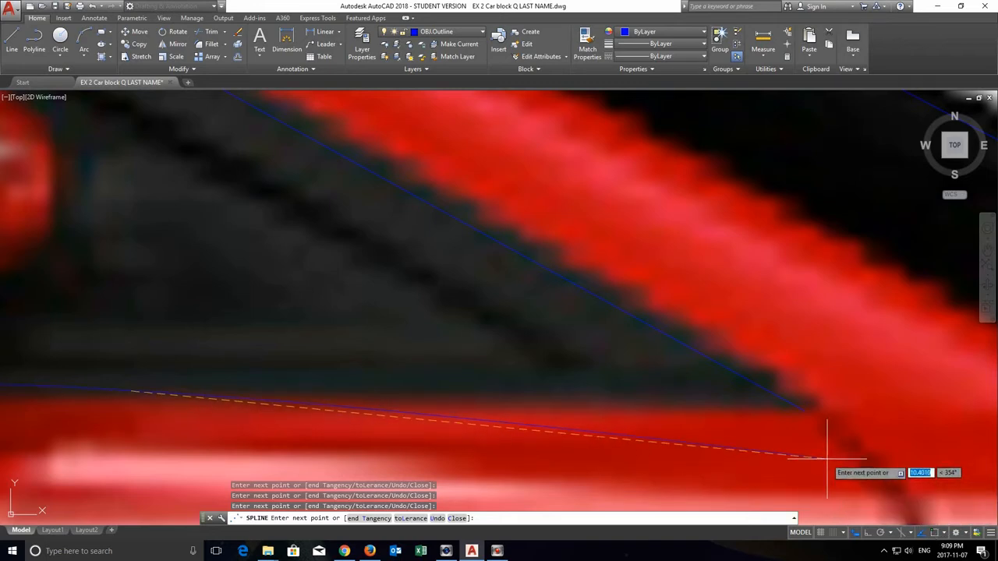
pyautogui.press('F3')
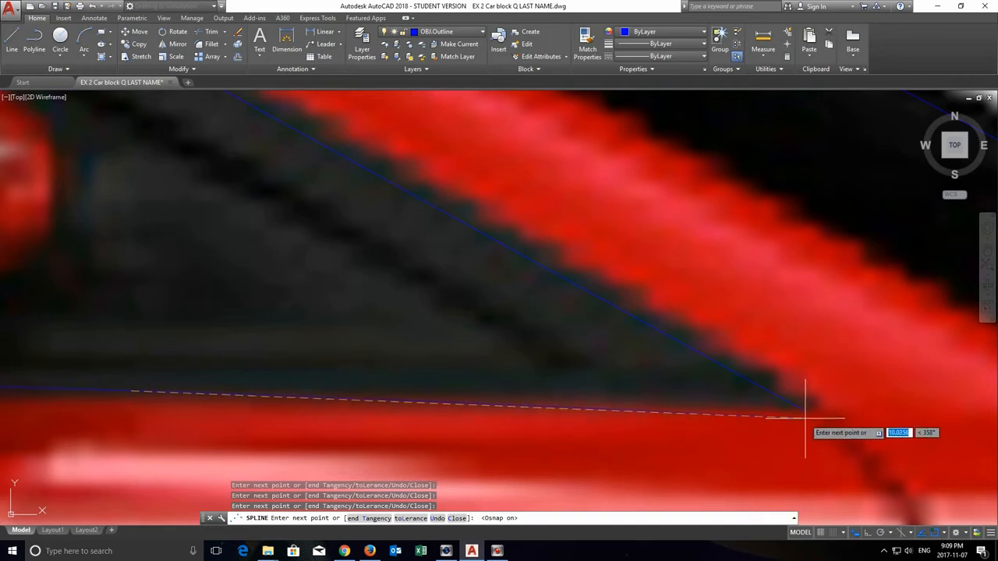
pyautogui.click(805, 409)
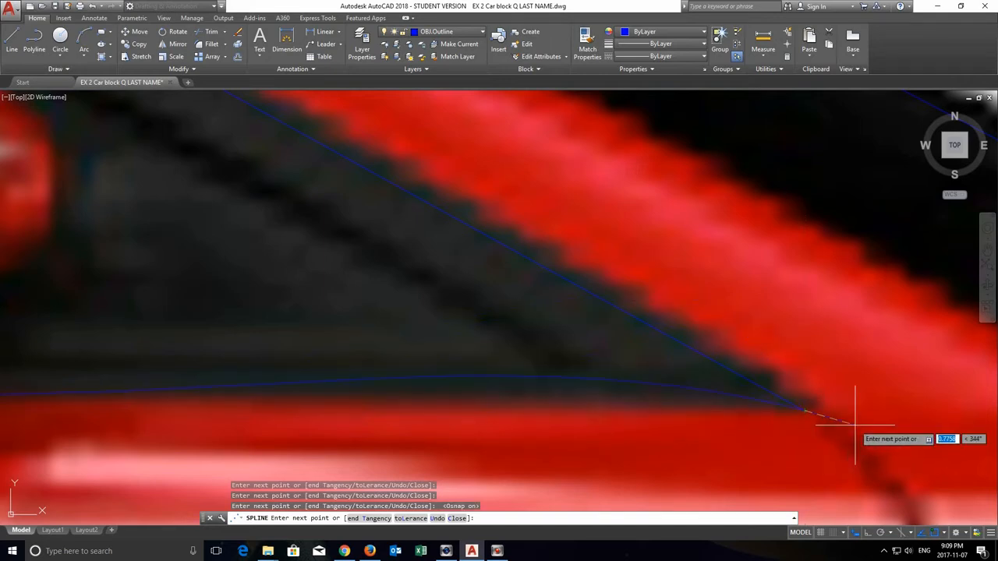
pyautogui.press('Return')
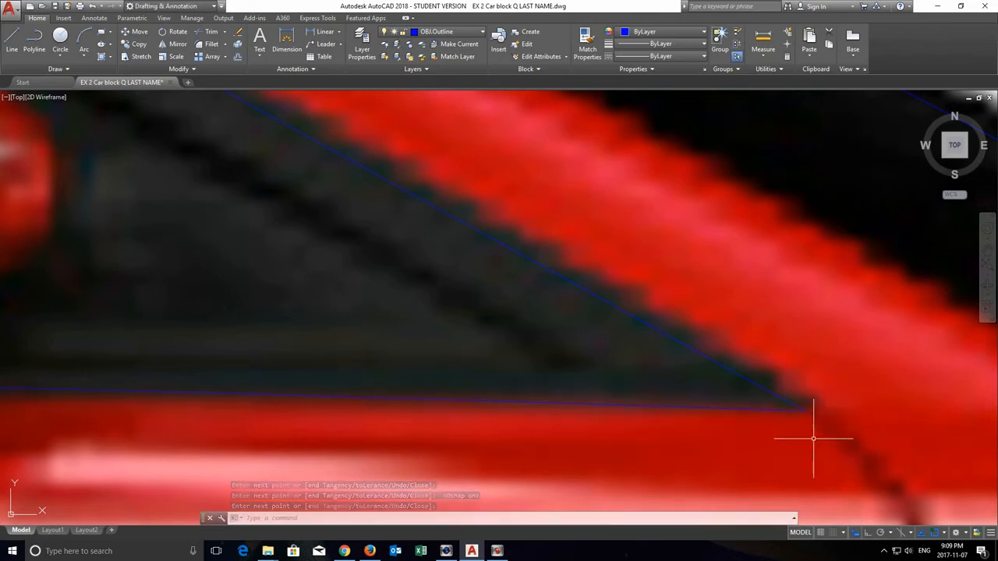
pyautogui.press('F3')
# Draw a 2-Point circle about 34.5 units in diameter around the rear wheel's rim, from its highest to its lowest point
pyautogui.scroll(-8, 791, 439)
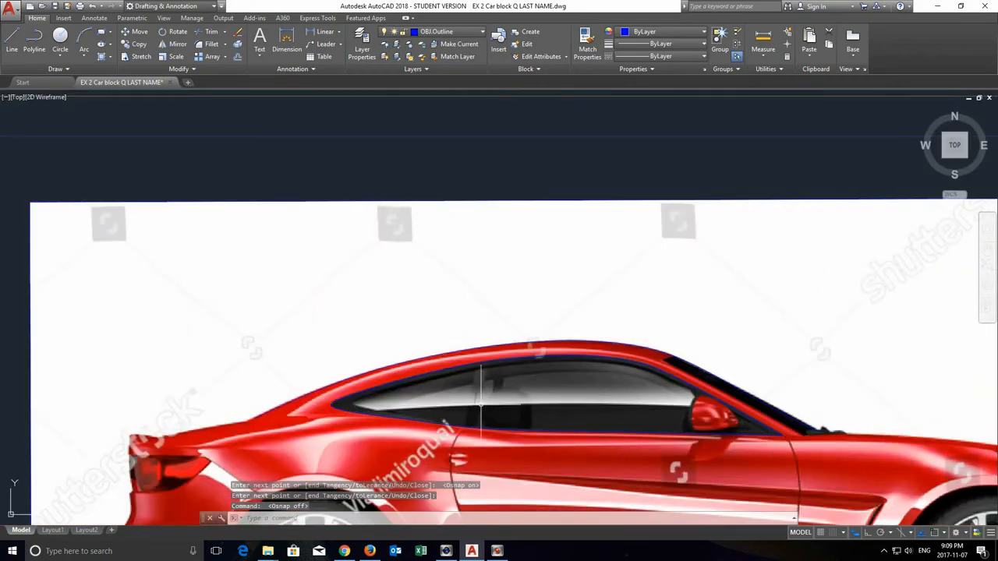
pyautogui.scroll(4, 481, 404)
pyautogui.scroll(-3, 603, 393)
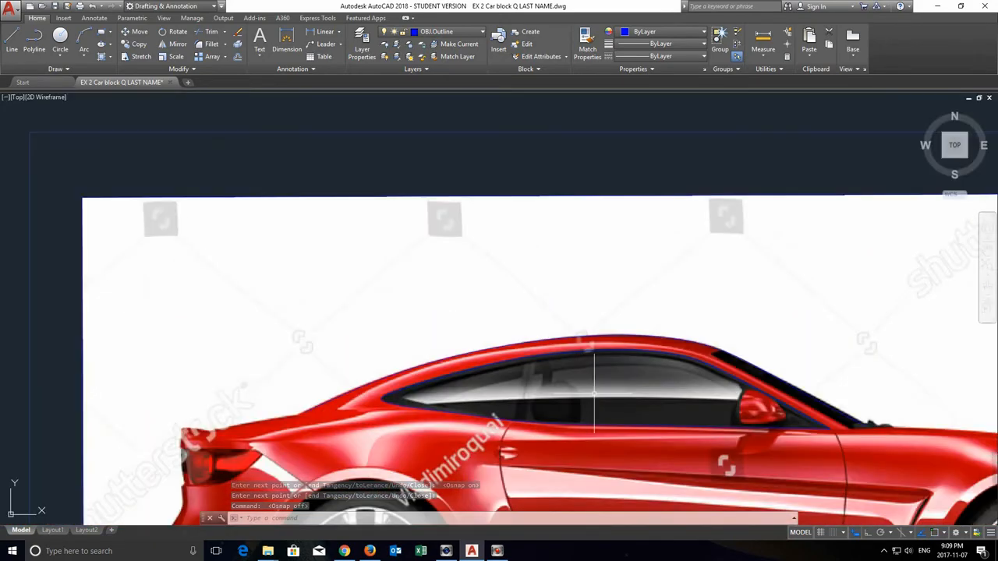
pyautogui.moveTo(603, 392); pyautogui.dragTo(524, 316, button='middle')
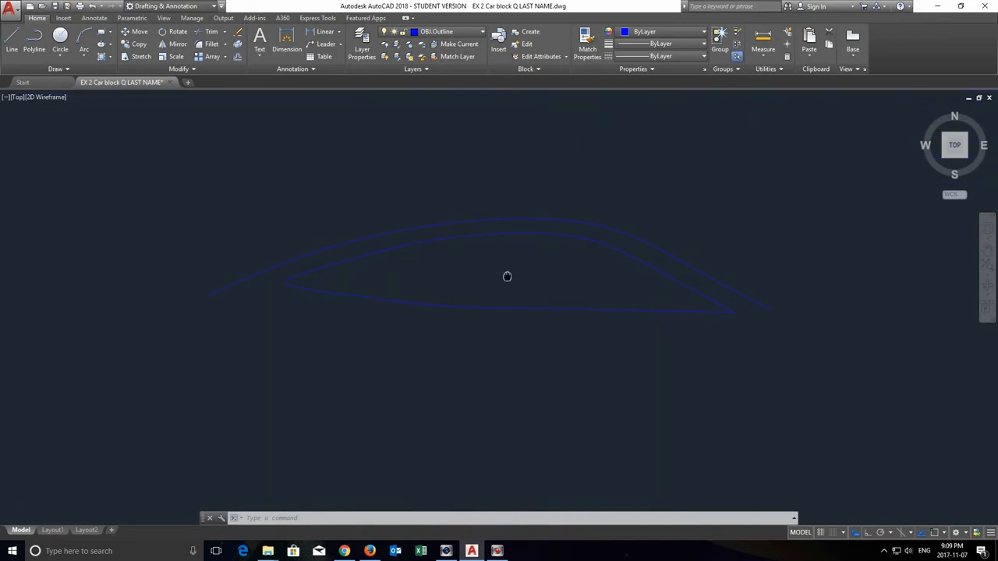
pyautogui.moveTo(507, 276); pyautogui.dragTo(508, 276, button='middle')
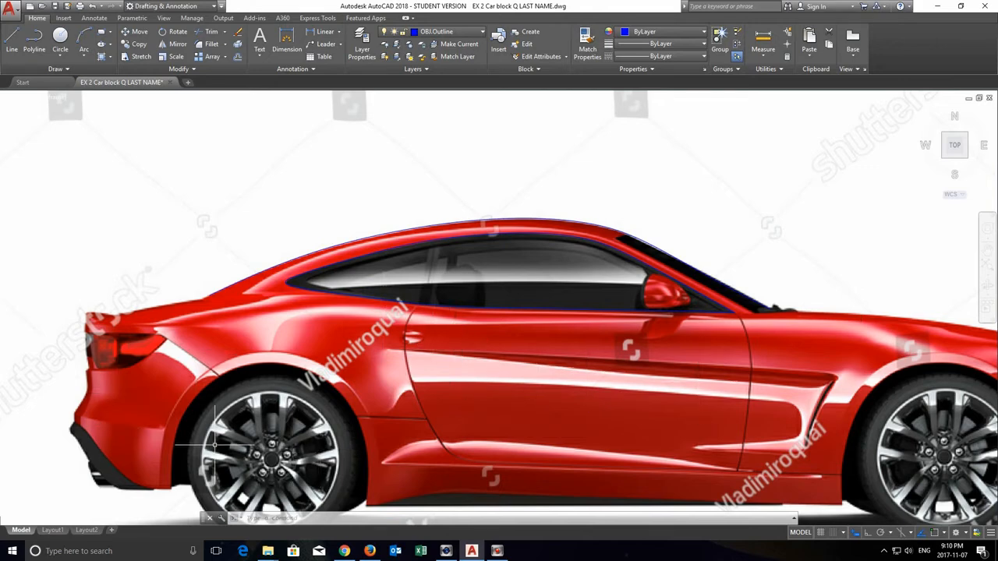
pyautogui.moveTo(265, 462)
pyautogui.mouseDown(button='middle')
pyautogui.moveTo(379, 348)
pyautogui.moveTo(452, 331)
pyautogui.mouseUp(button='middle')
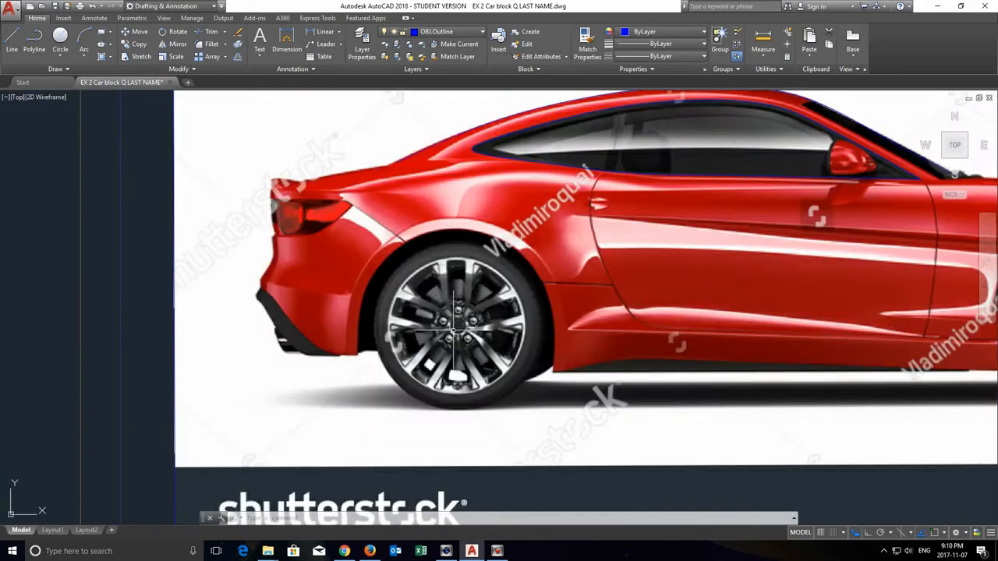
pyautogui.scroll(5, 433, 320)
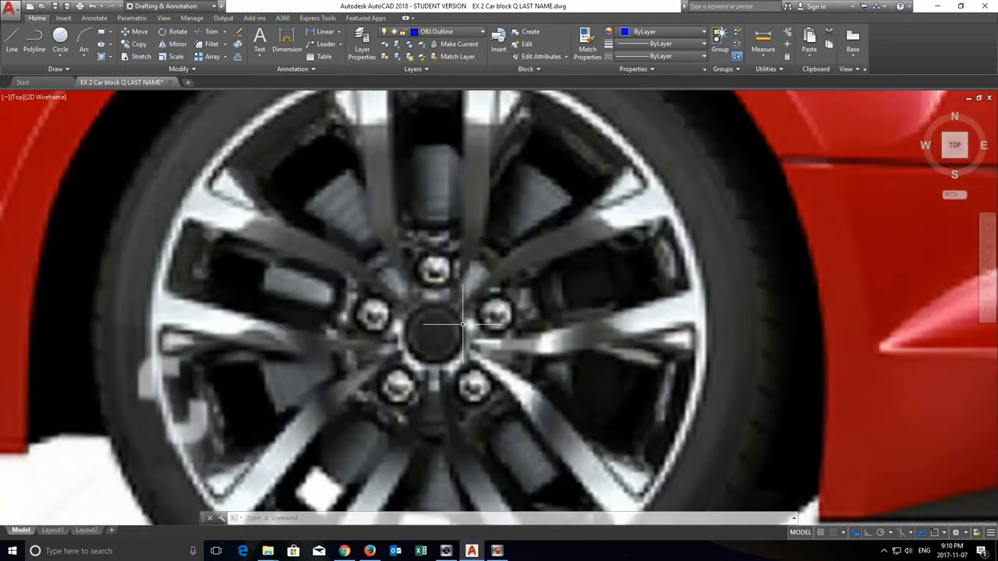
pyautogui.scroll(-2, 538, 337)
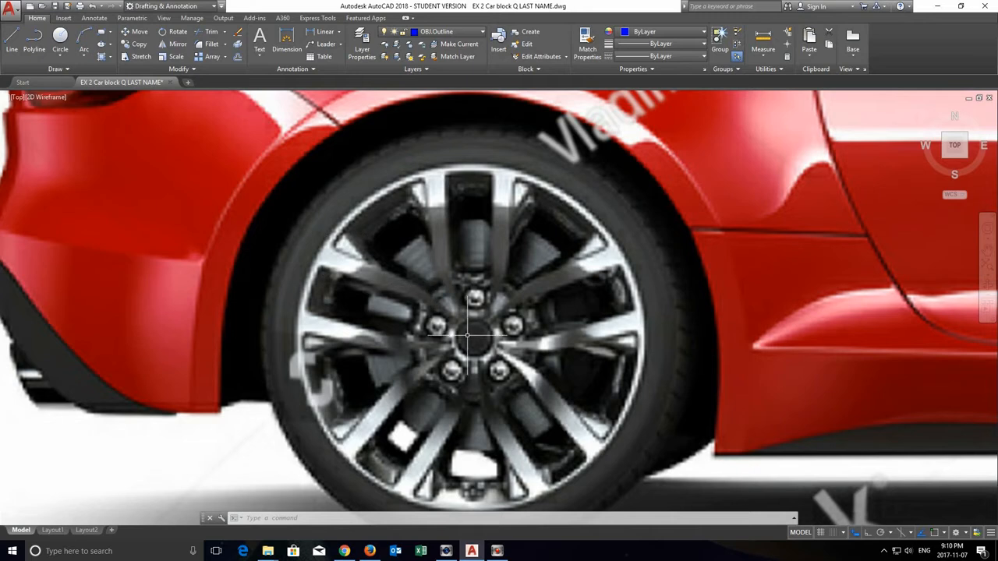
pyautogui.click(62, 59)
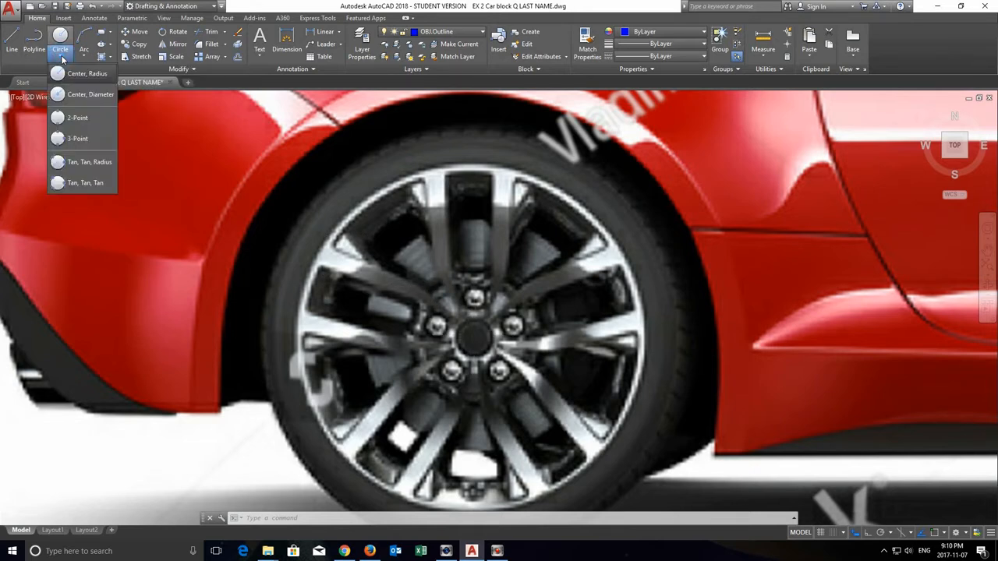
pyautogui.click(59, 118)
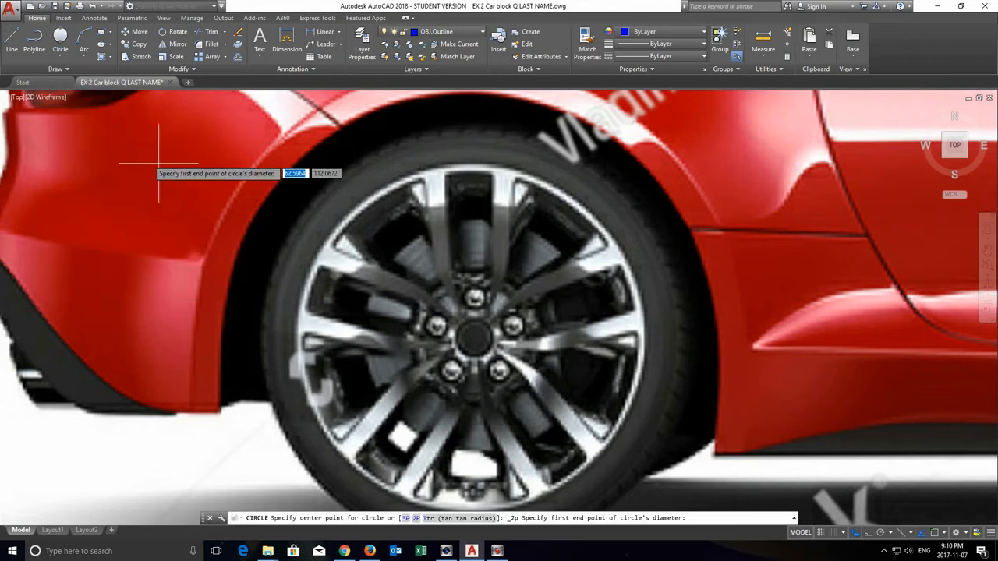
pyautogui.click(471, 164)
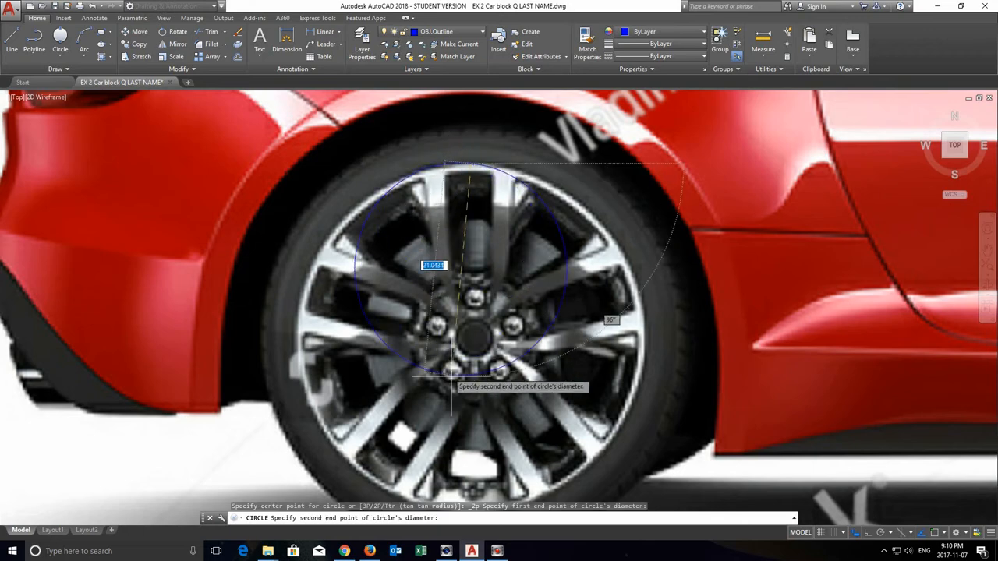
pyautogui.moveTo(475, 420); pyautogui.dragTo(468, 334, button='middle')
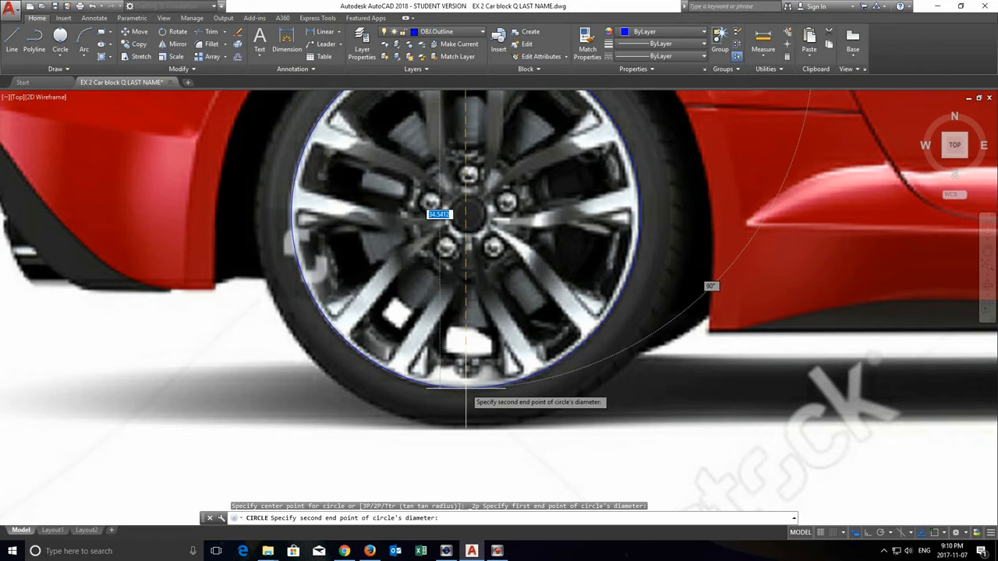
pyautogui.click(467, 388)
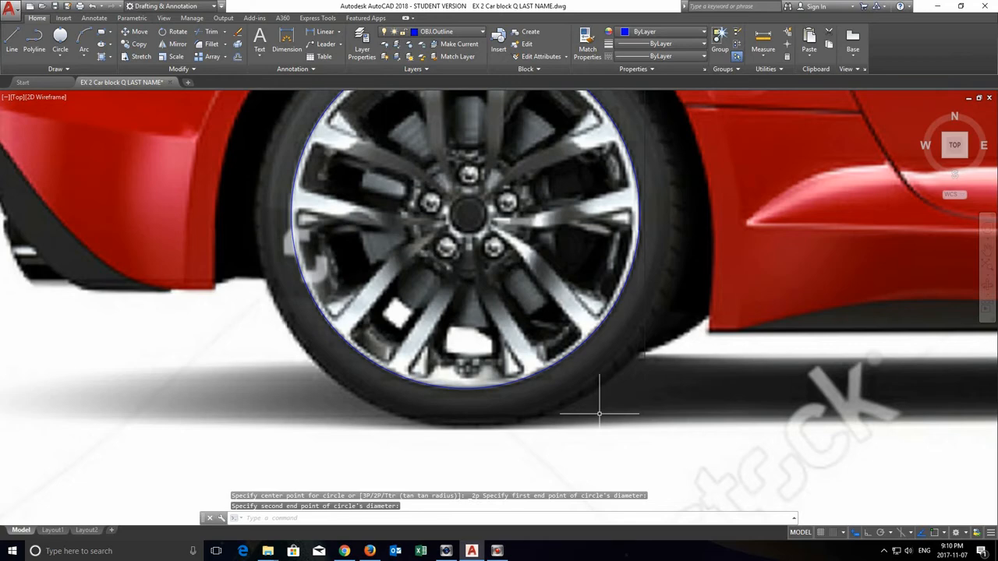
# Turn object snap on and check that the Center snap mode is enabled, leaving the circle command unused
pyautogui.scroll(-2, 599, 414)
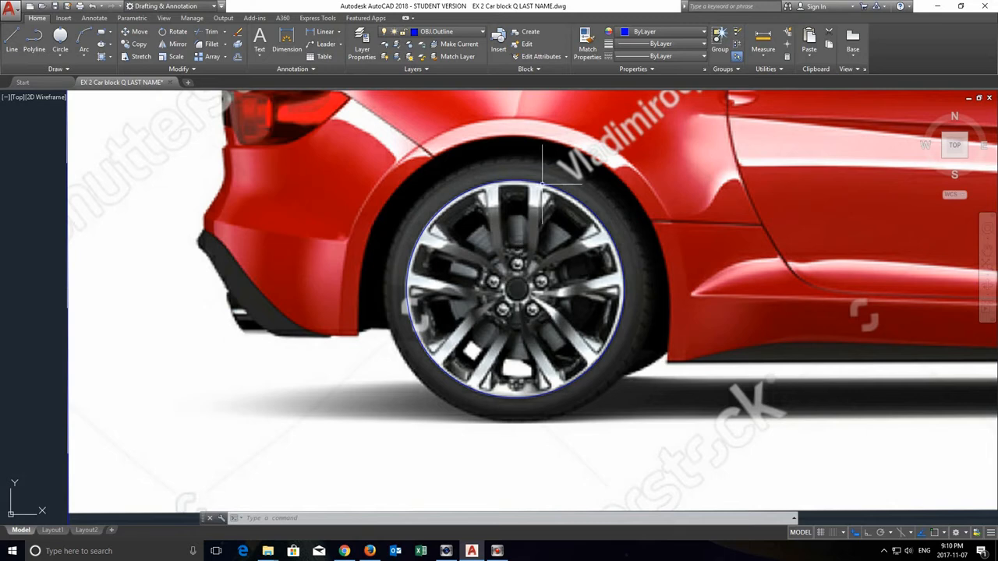
pyautogui.click(61, 58)
pyautogui.click(65, 74)
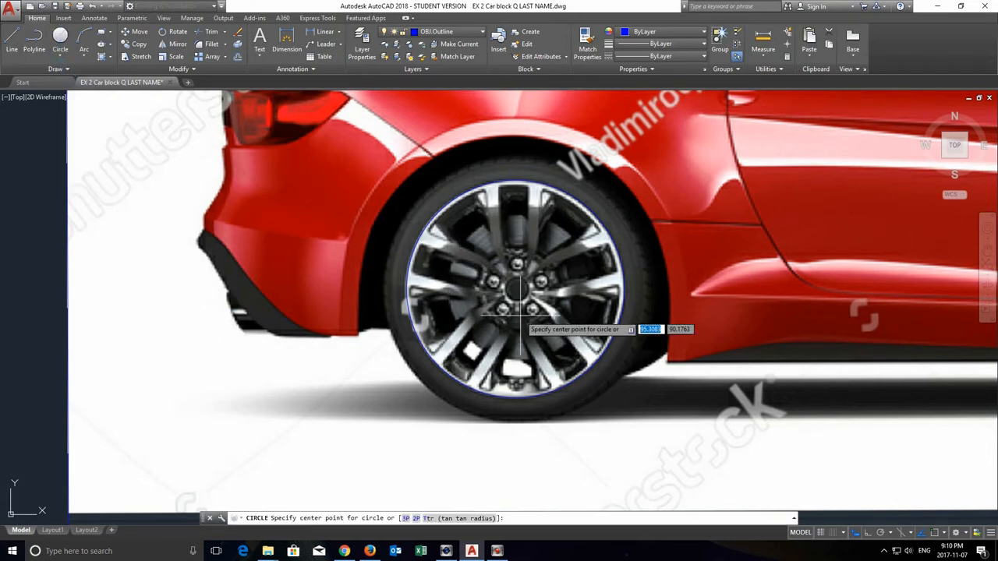
pyautogui.click(934, 533)
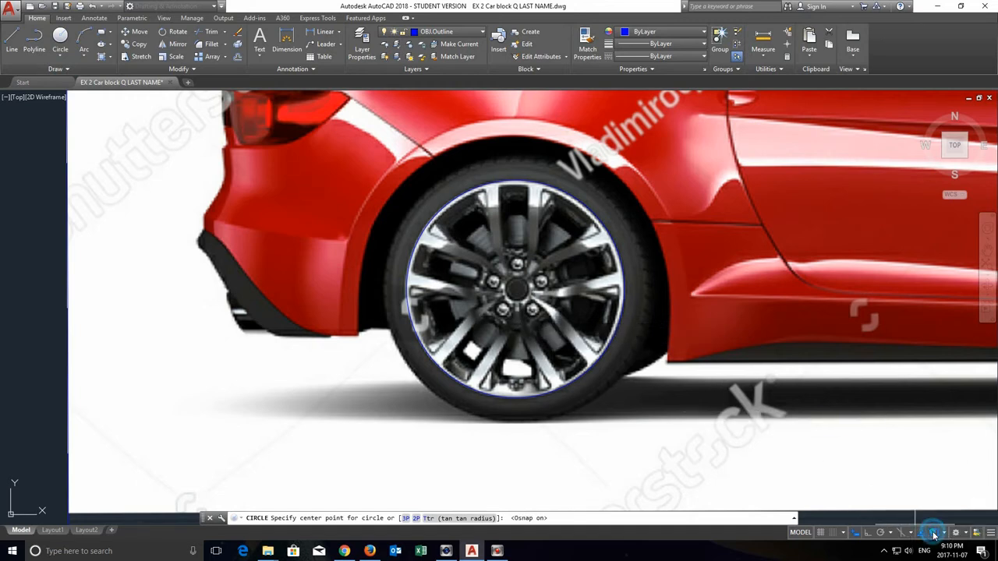
pyautogui.click(943, 535)
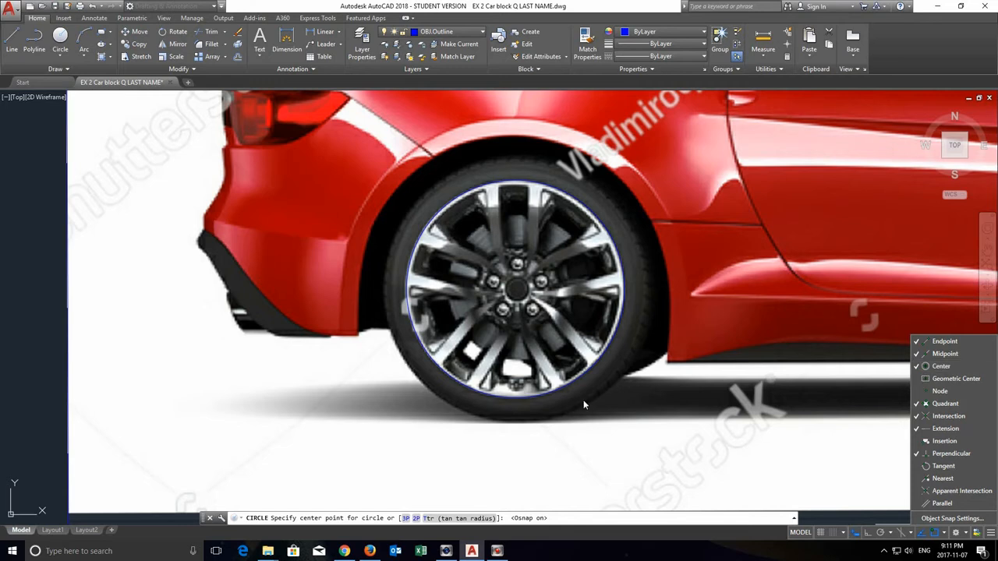
pyautogui.press('Escape')
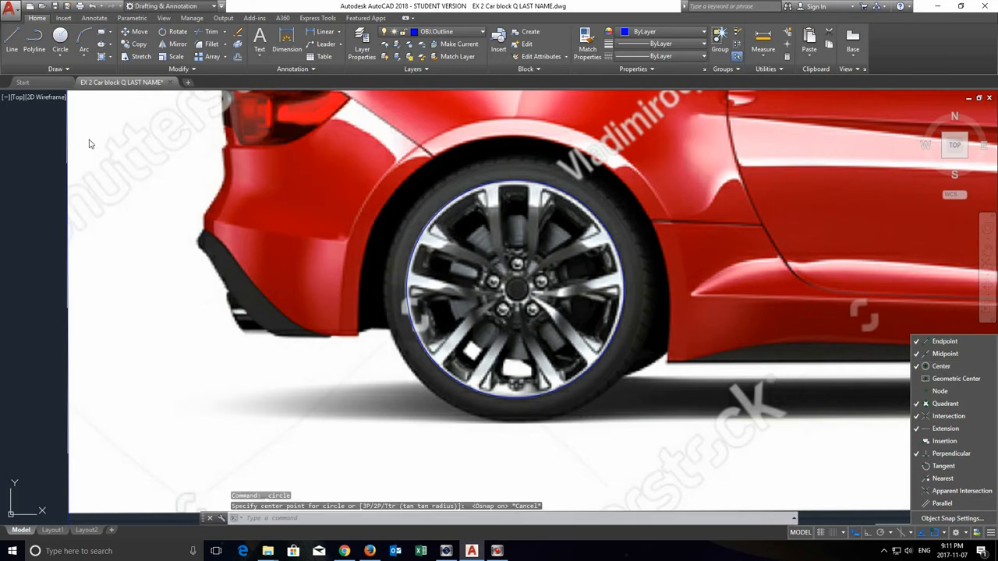
# Draw a Center, Radius circle of about 20.1 units radius on the rear wheel, centred on the rim circle
pyautogui.click(60, 39)
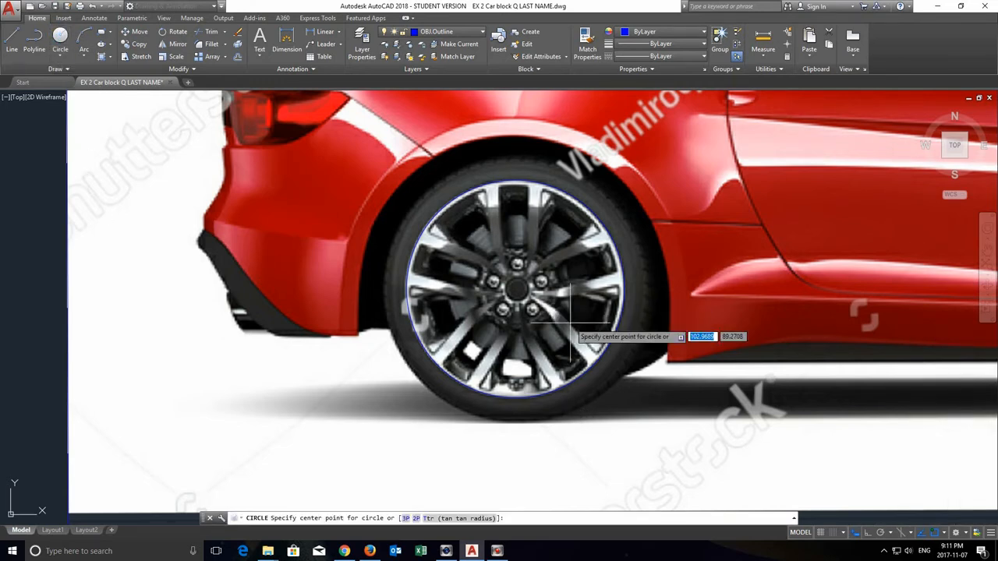
pyautogui.click(60, 57)
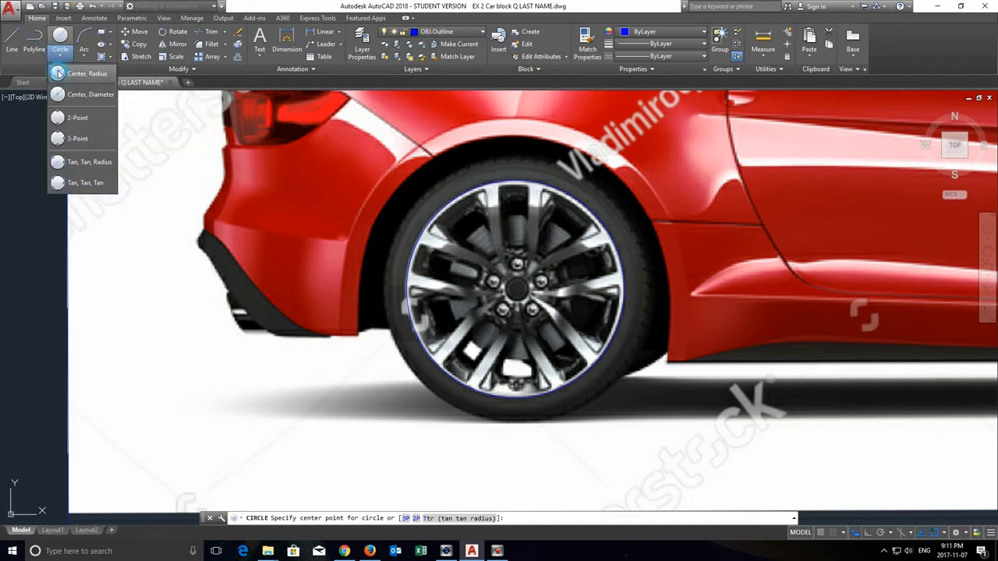
pyautogui.click(62, 74)
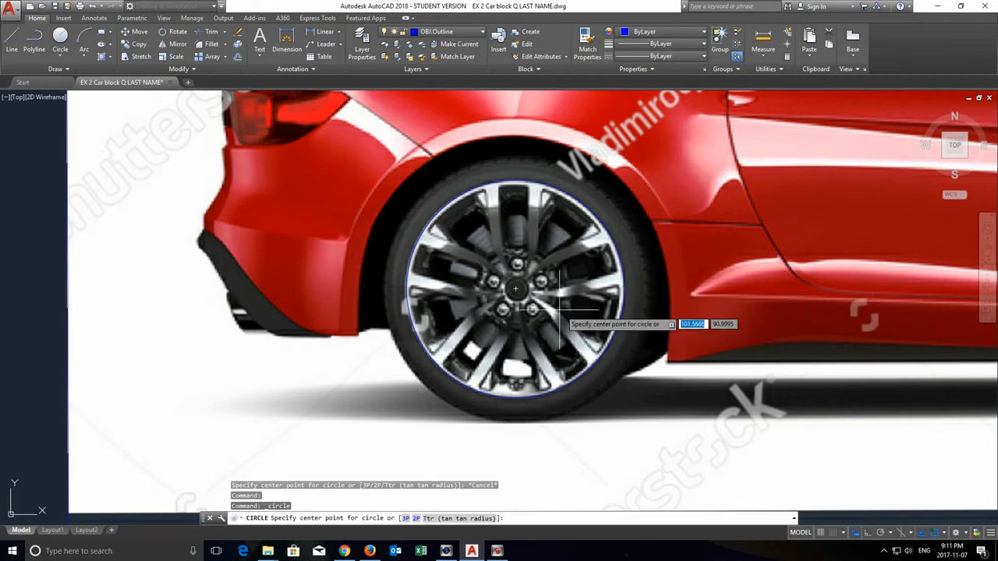
pyautogui.click(516, 288)
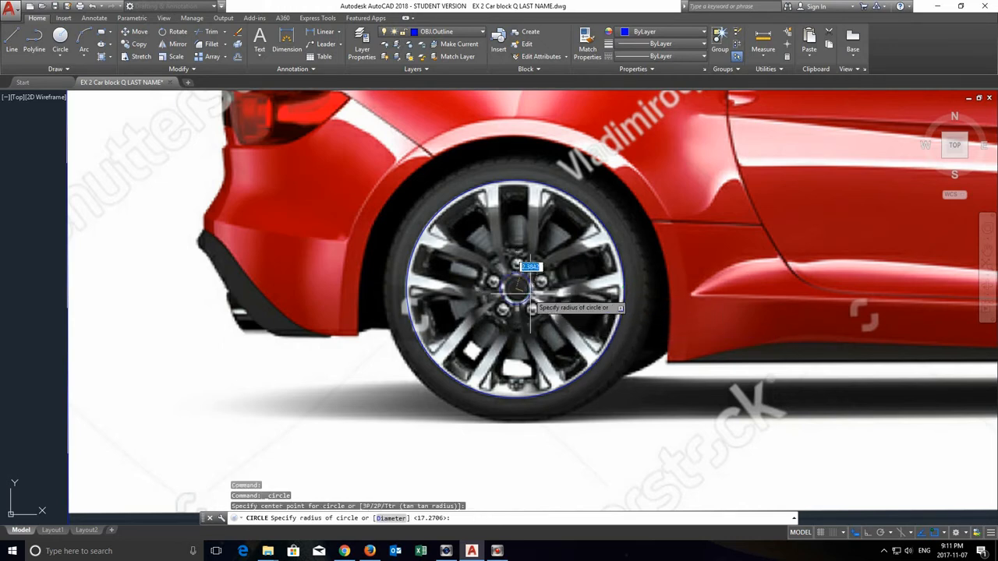
pyautogui.click(641, 306)
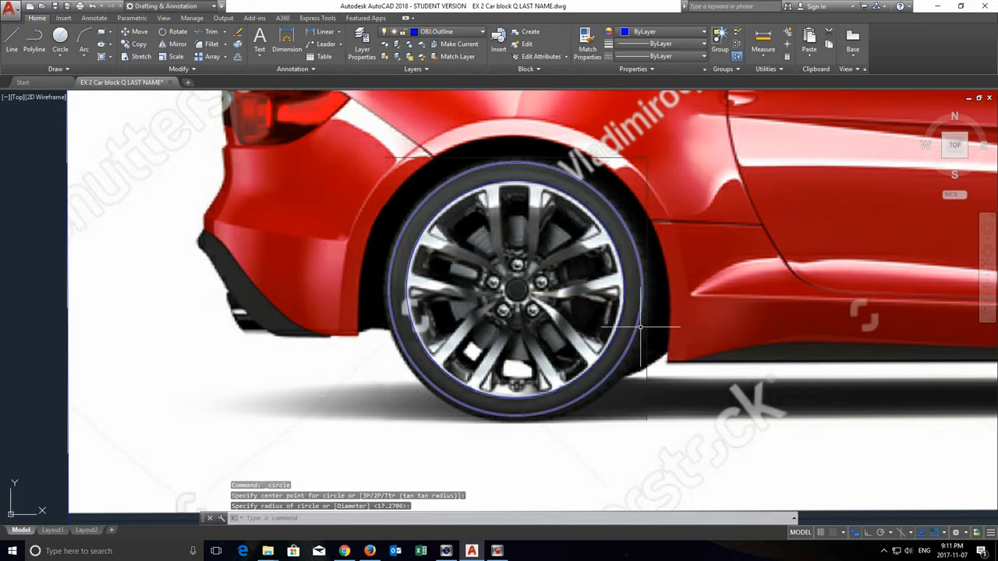
# Draw another concentric circle of about 21.3 units radius around the outer edge of the rear tire
pyautogui.rightClick(672, 365)
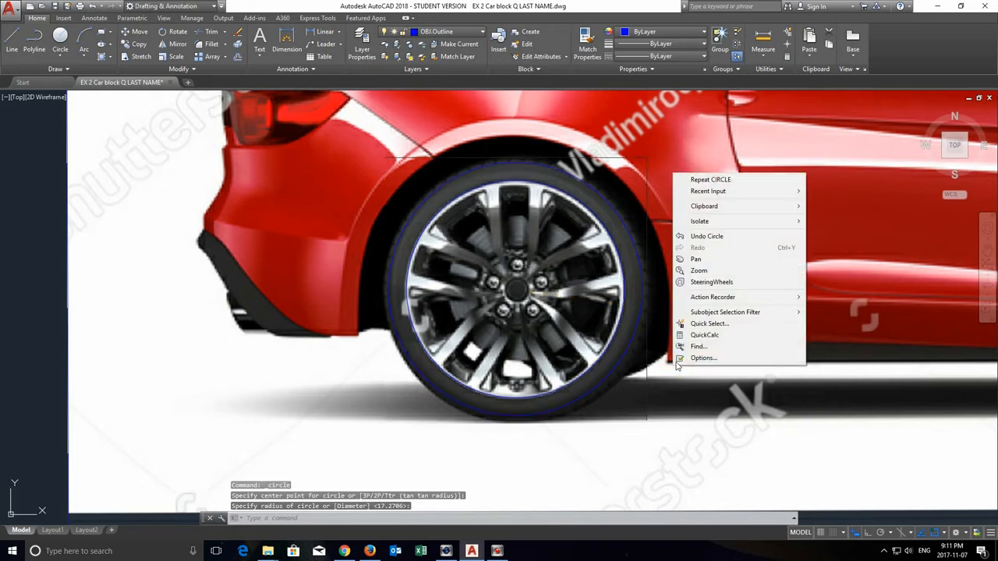
pyautogui.click(702, 179)
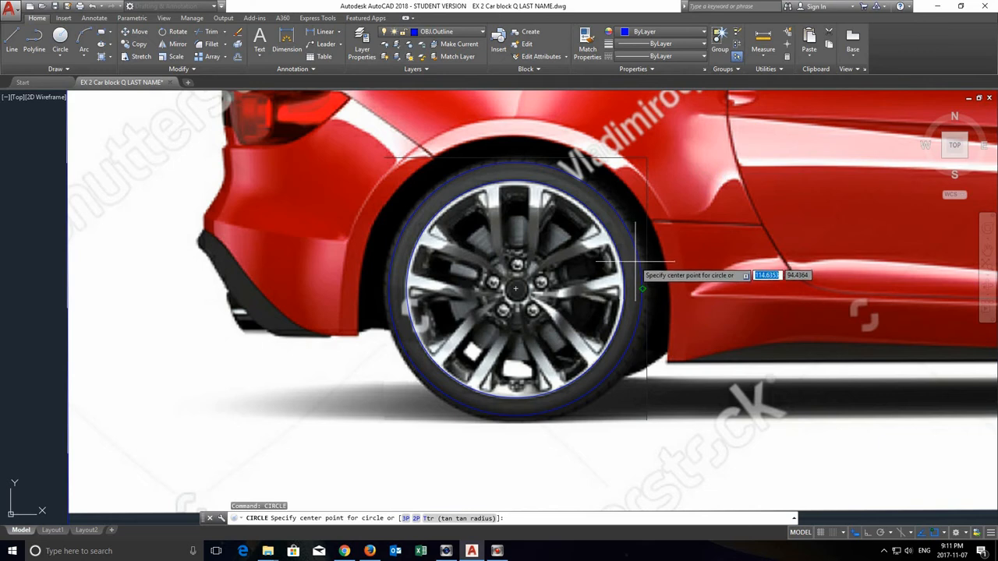
pyautogui.click(516, 288)
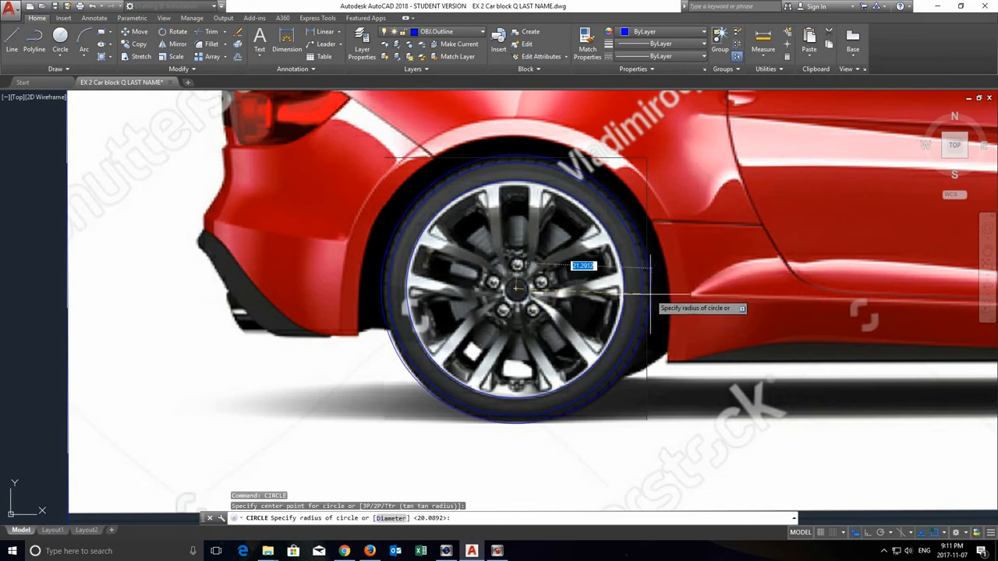
pyautogui.click(651, 295)
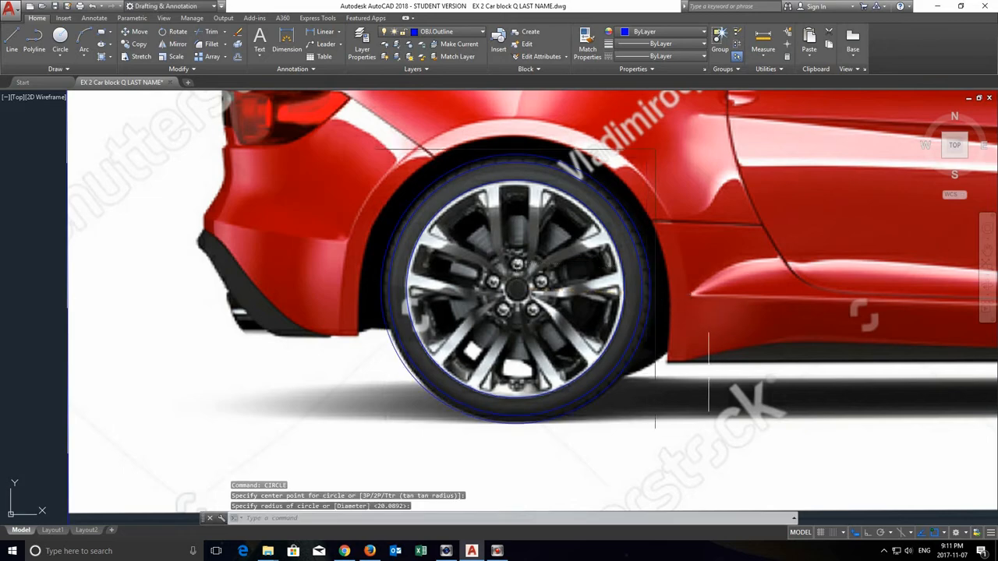
# Copy the three rear wheel circles from their common center to the front wheel's hub, about 169 units horizontally
pyautogui.scroll(-2, 721, 355)
pyautogui.moveTo(738, 350)
pyautogui.mouseDown(button='middle')
pyautogui.moveTo(548, 285)
pyautogui.moveTo(501, 317)
pyautogui.mouseUp(button='middle')
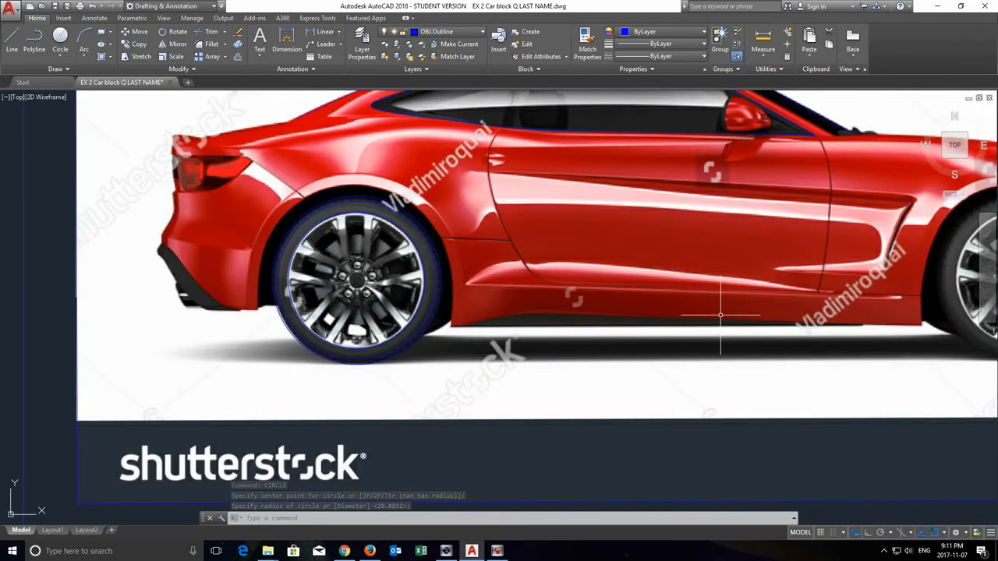
pyautogui.scroll(-2, 722, 304)
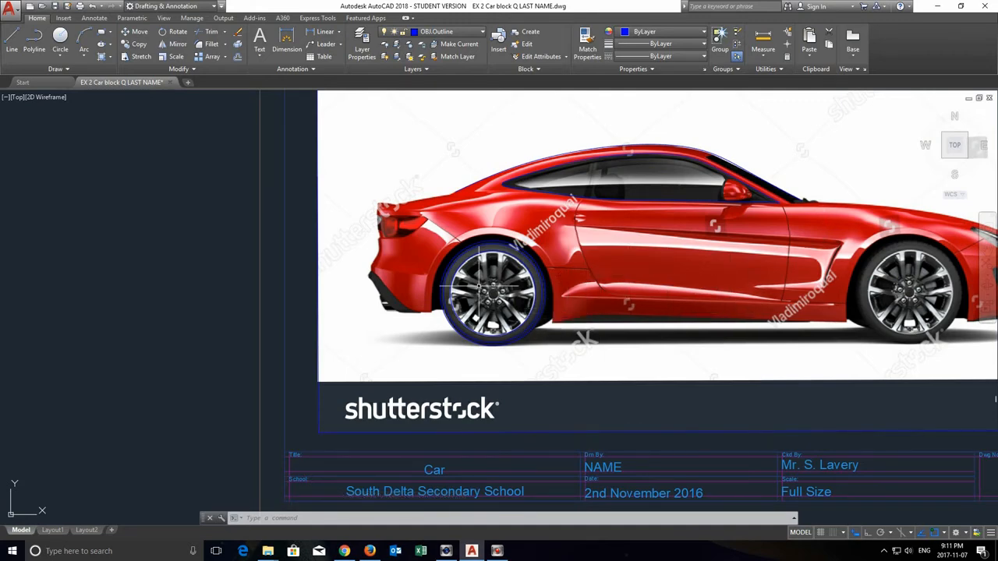
pyautogui.scroll(2, 482, 288)
pyautogui.scroll(1, 484, 290)
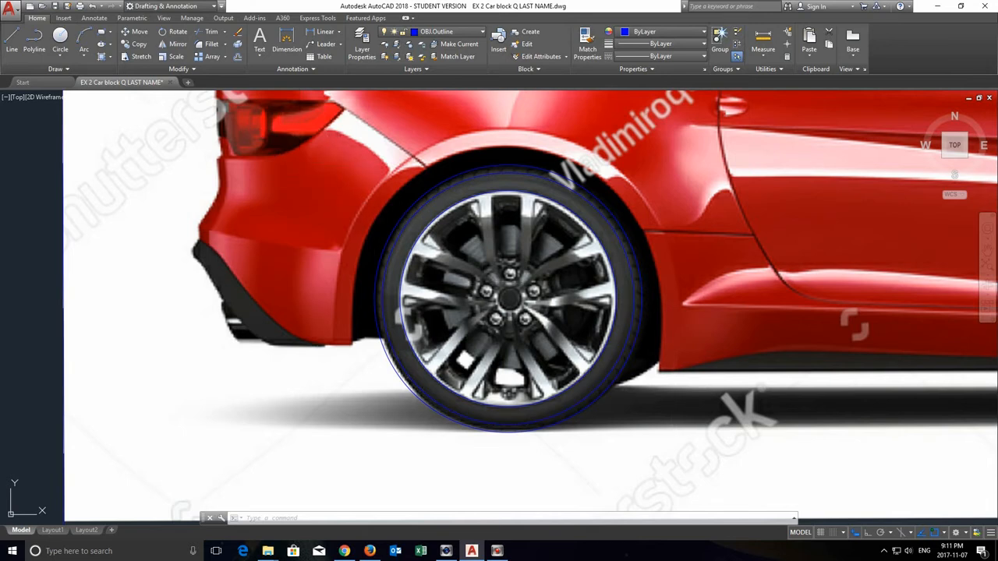
pyautogui.click(349, 154)
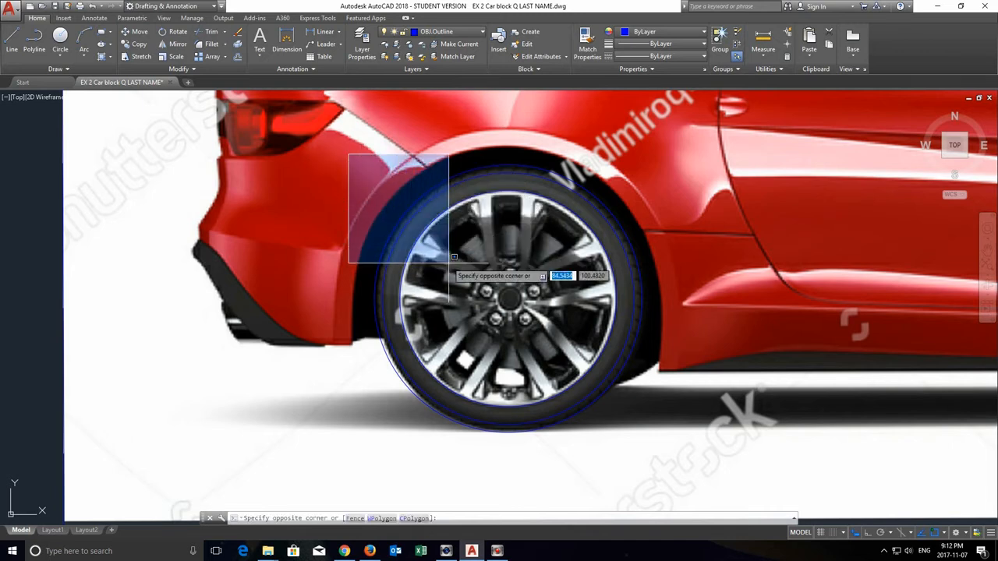
pyautogui.click(691, 441)
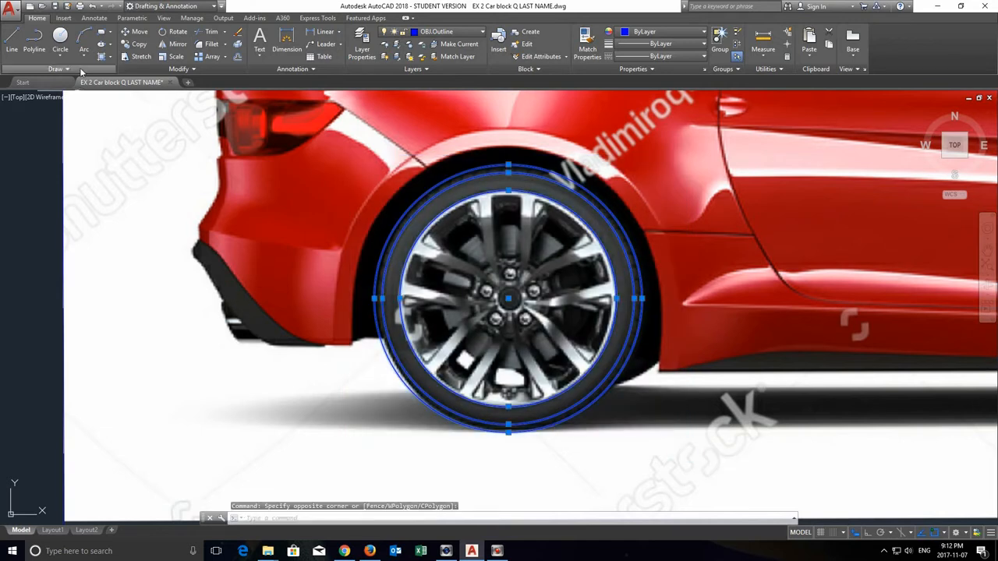
pyautogui.click(137, 46)
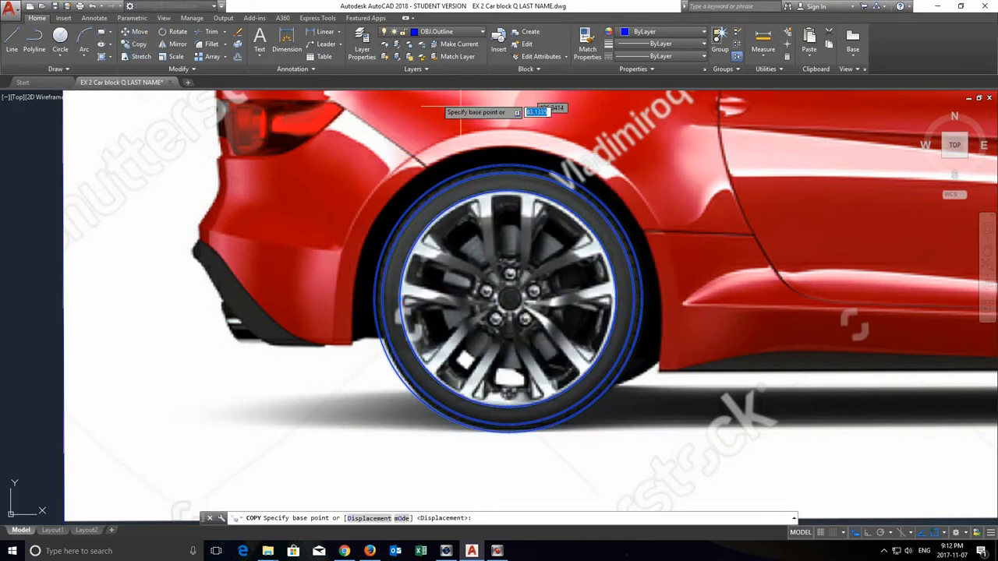
pyautogui.click(509, 297)
pyautogui.scroll(-1, 527, 331)
pyautogui.scroll(-3, 527, 330)
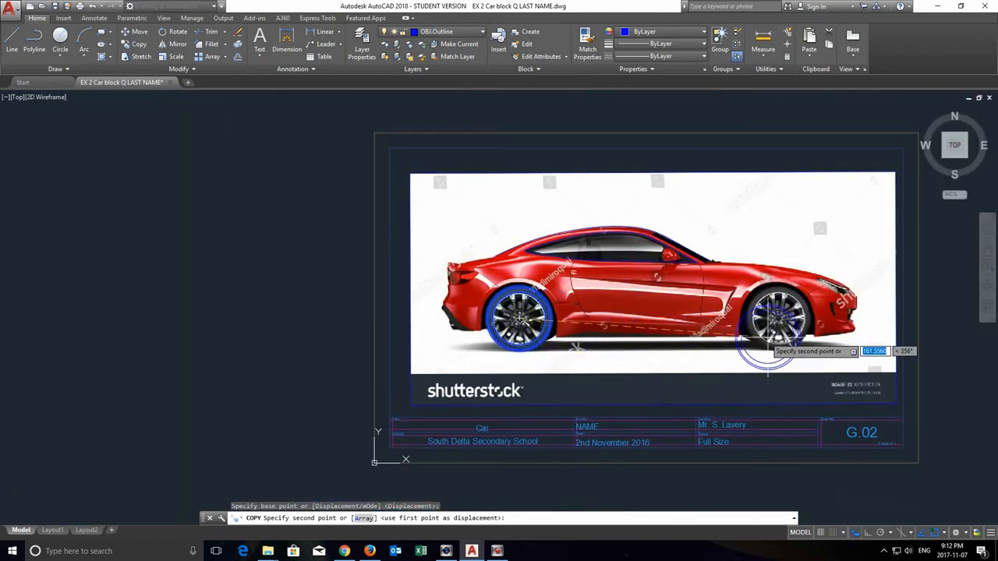
pyautogui.moveTo(780, 334)
pyautogui.mouseDown(button='middle')
pyautogui.moveTo(724, 319)
pyautogui.moveTo(561, 312)
pyautogui.mouseUp(button='middle')
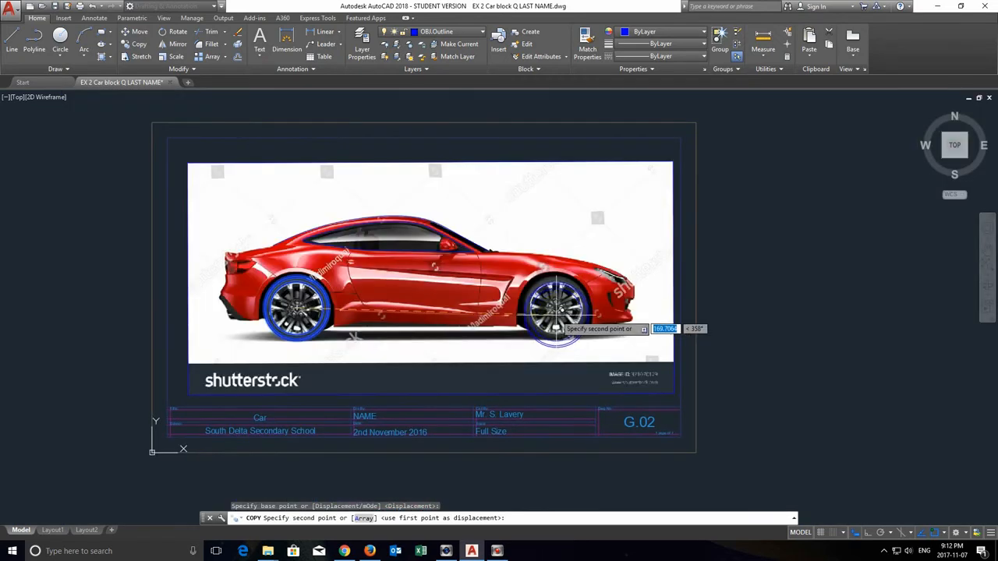
pyautogui.scroll(4, 555, 313)
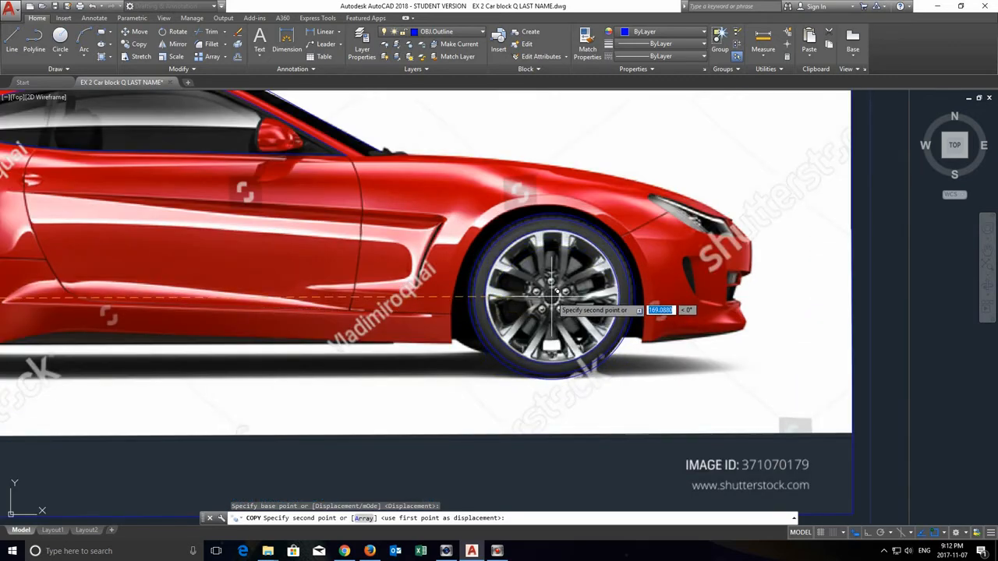
pyautogui.scroll(2, 552, 297)
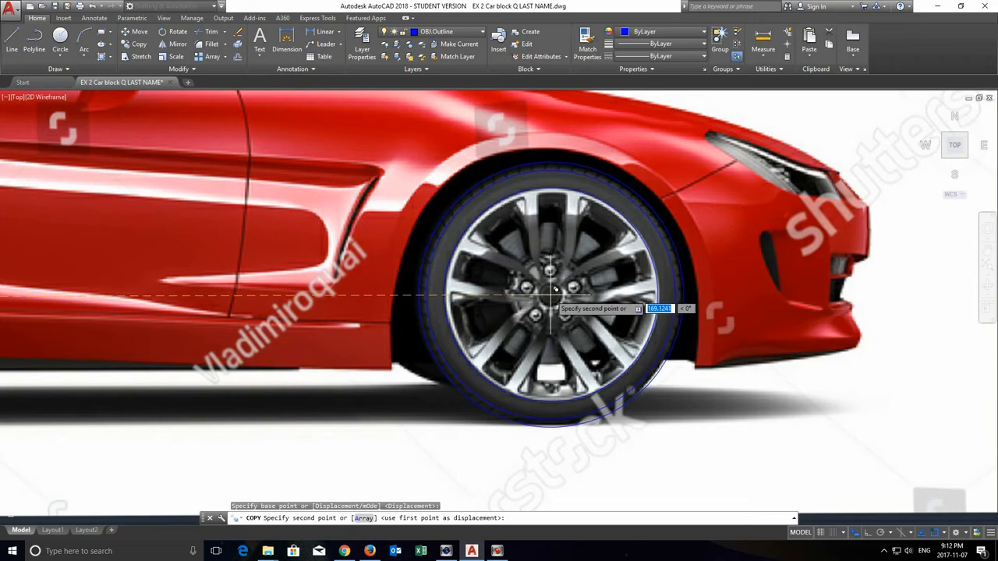
pyautogui.click(557, 291)
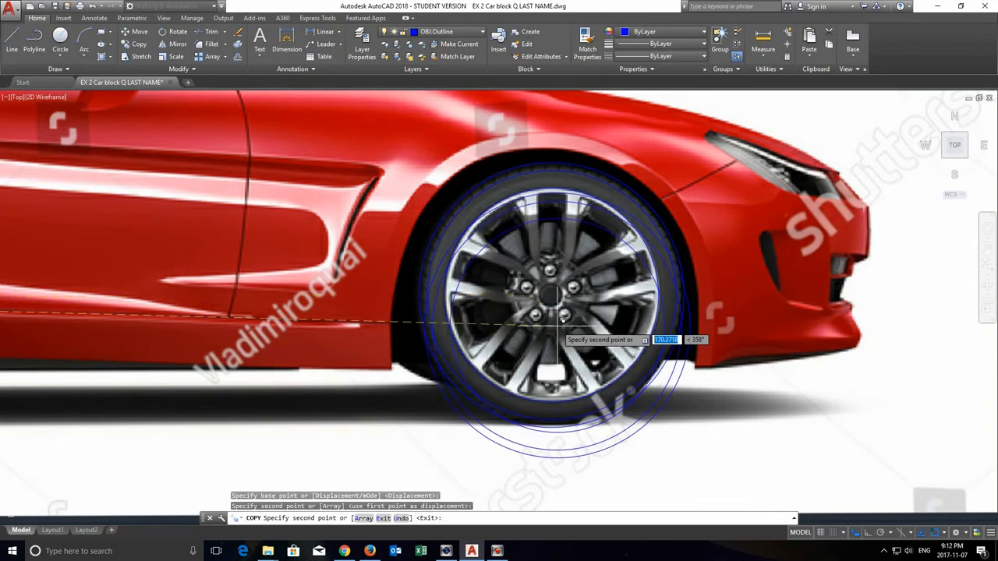
pyautogui.press('Return')
# Draw a 2-Point circle around the rear wheel's uppermost lug nut, from its highest to its lowest point
pyautogui.scroll(-6, 556, 312)
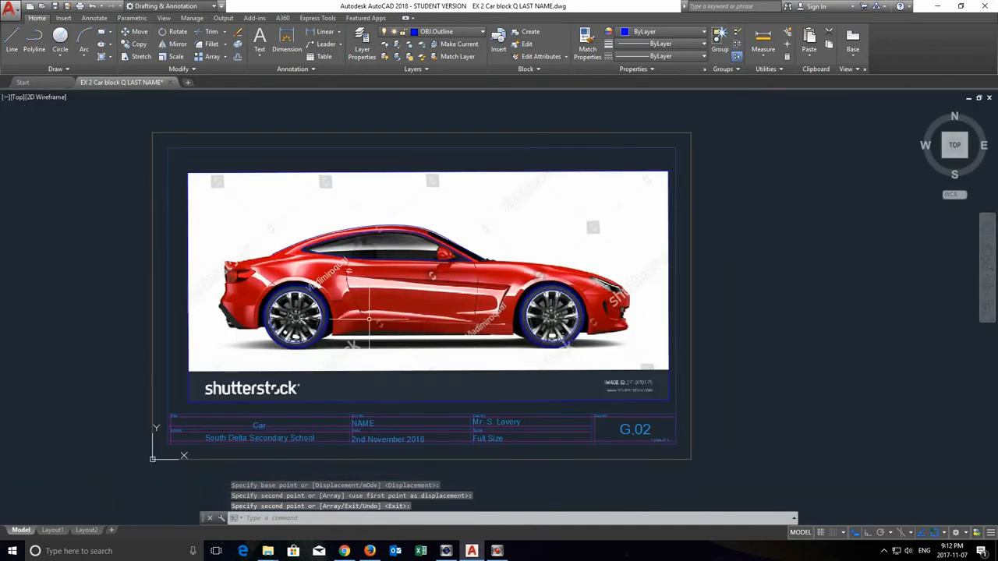
pyautogui.scroll(2, 368, 319)
pyautogui.scroll(-2, 369, 318)
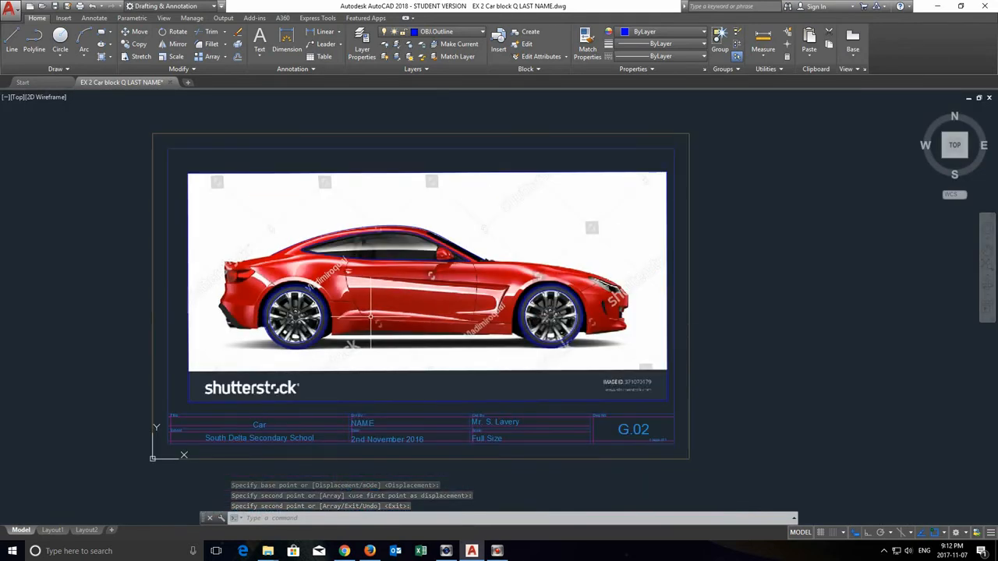
pyautogui.scroll(6, 276, 323)
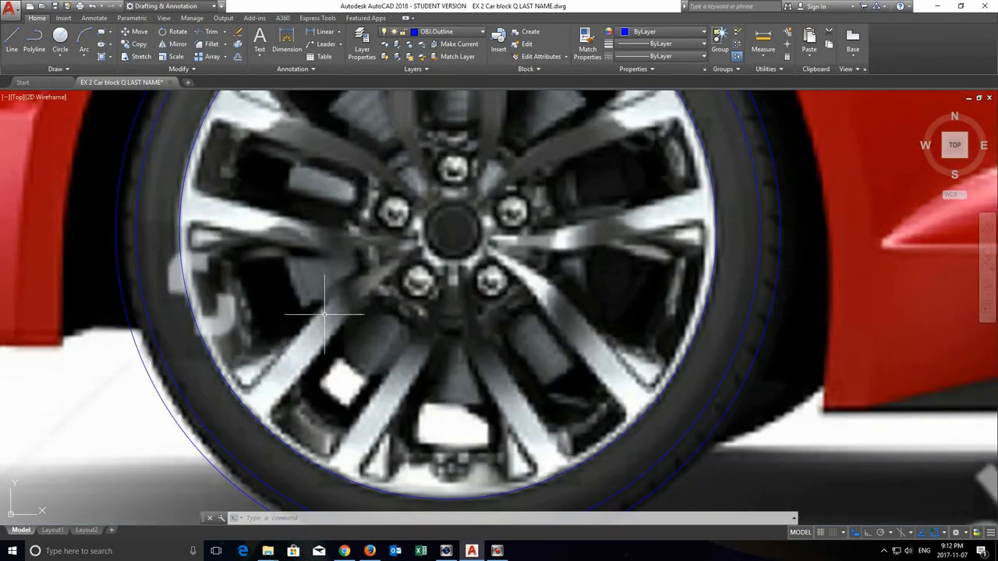
pyautogui.scroll(-2, 330, 309)
pyautogui.moveTo(348, 294); pyautogui.dragTo(351, 299, button='middle')
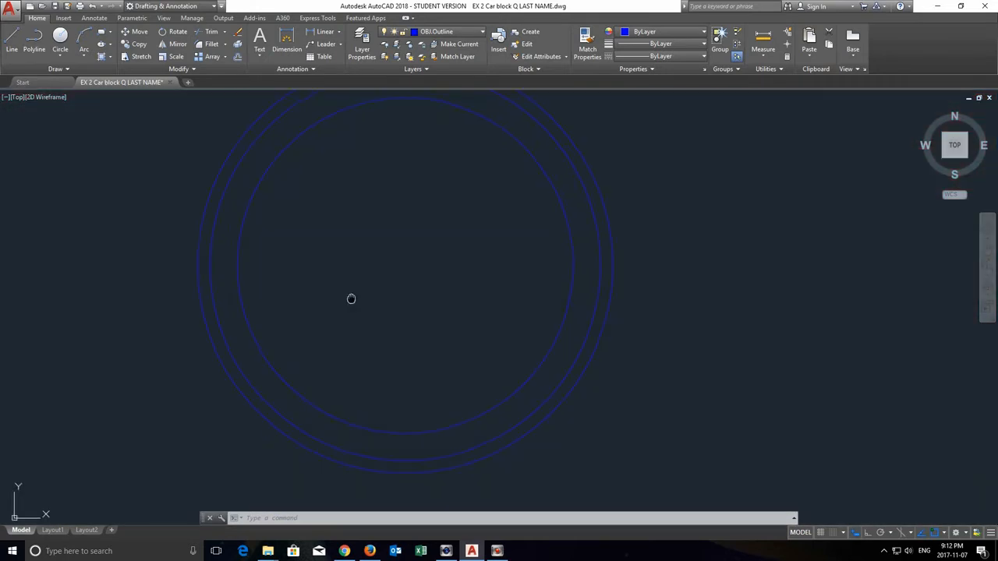
pyautogui.moveTo(398, 346); pyautogui.dragTo(399, 346, button='middle')
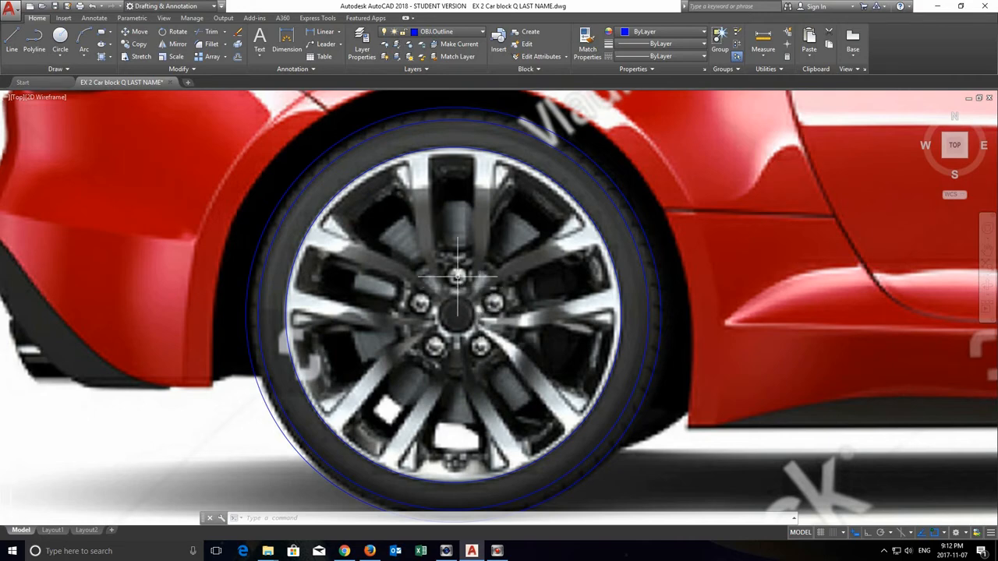
pyautogui.scroll(2, 458, 276)
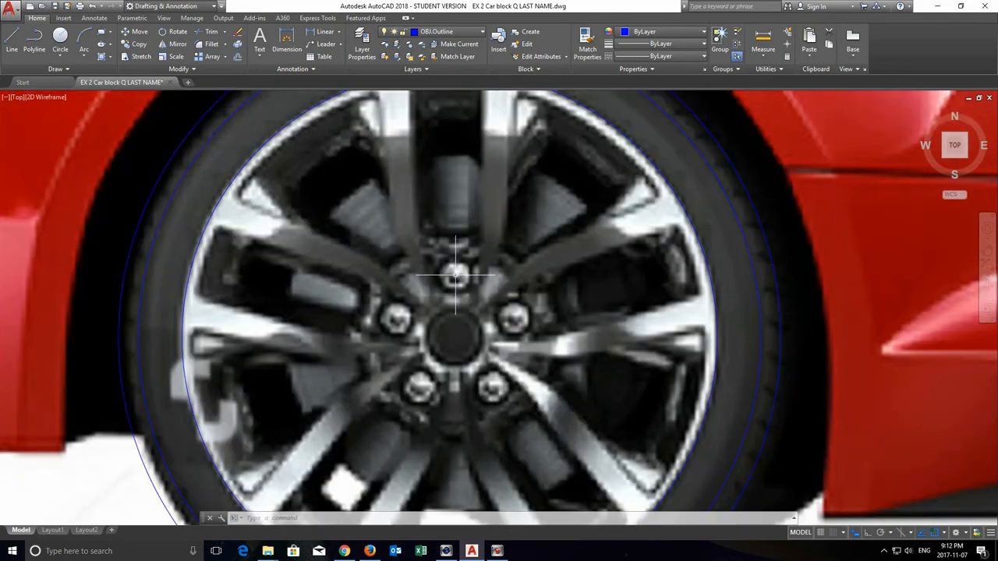
pyautogui.click(60, 58)
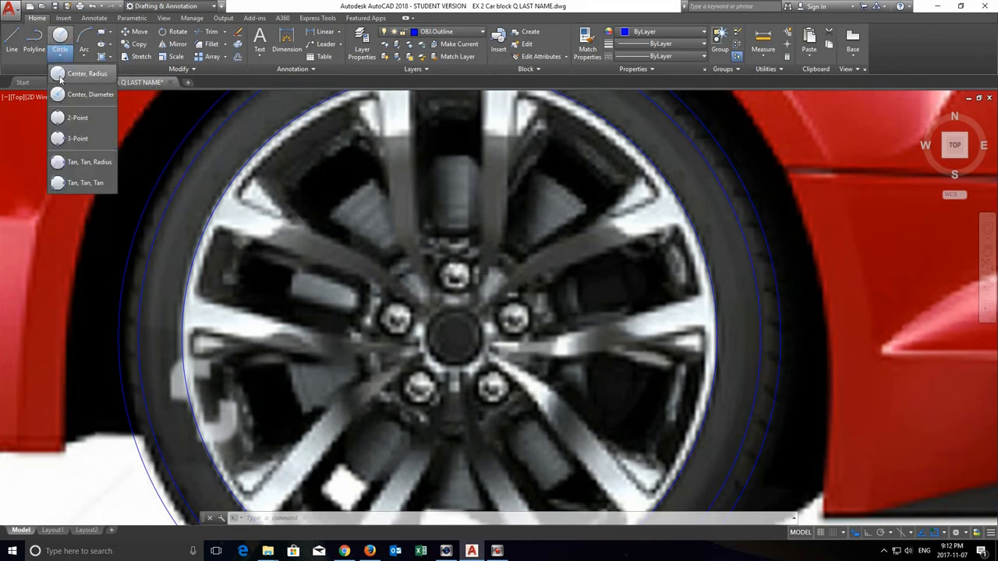
pyautogui.click(59, 117)
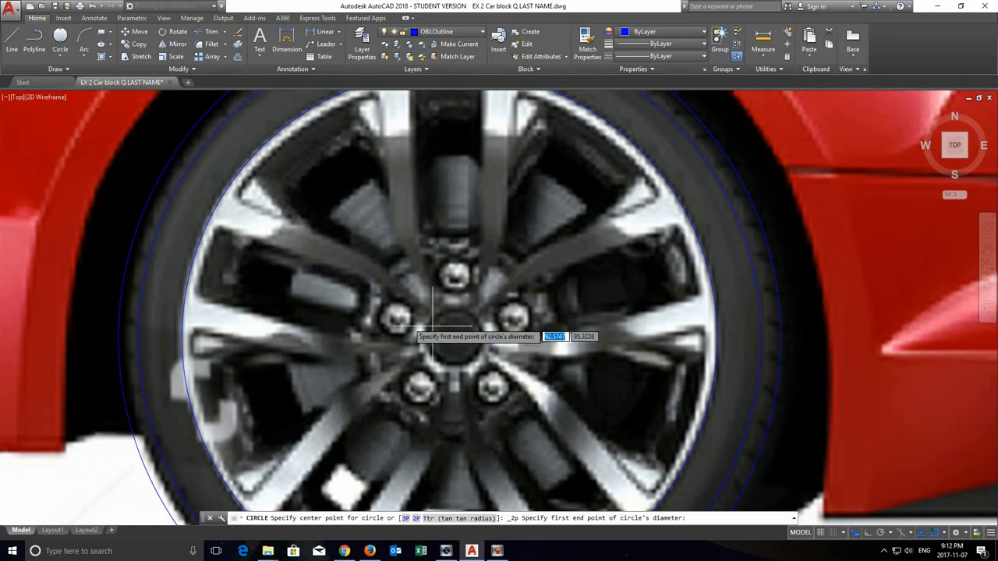
pyautogui.click(456, 273)
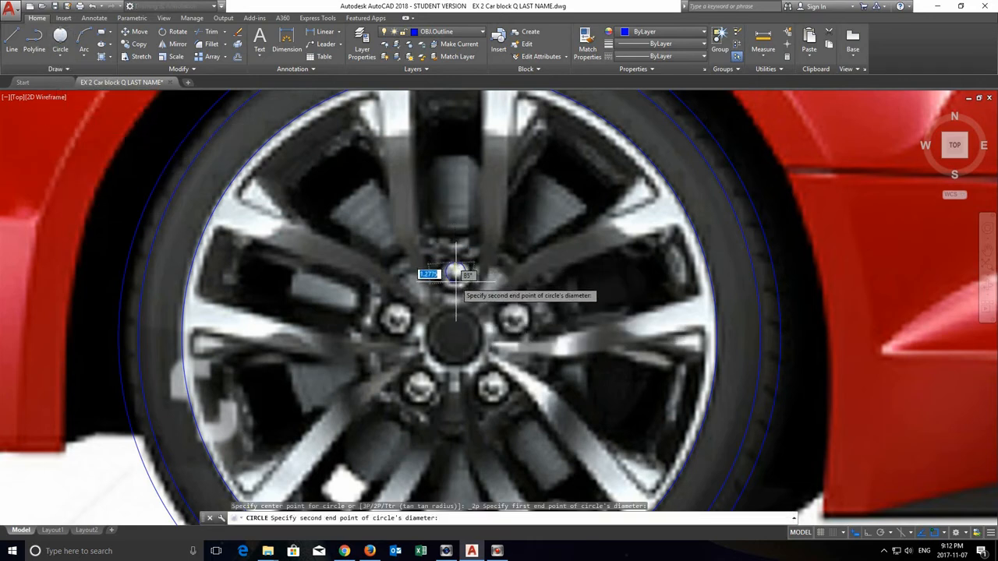
pyautogui.click(456, 288)
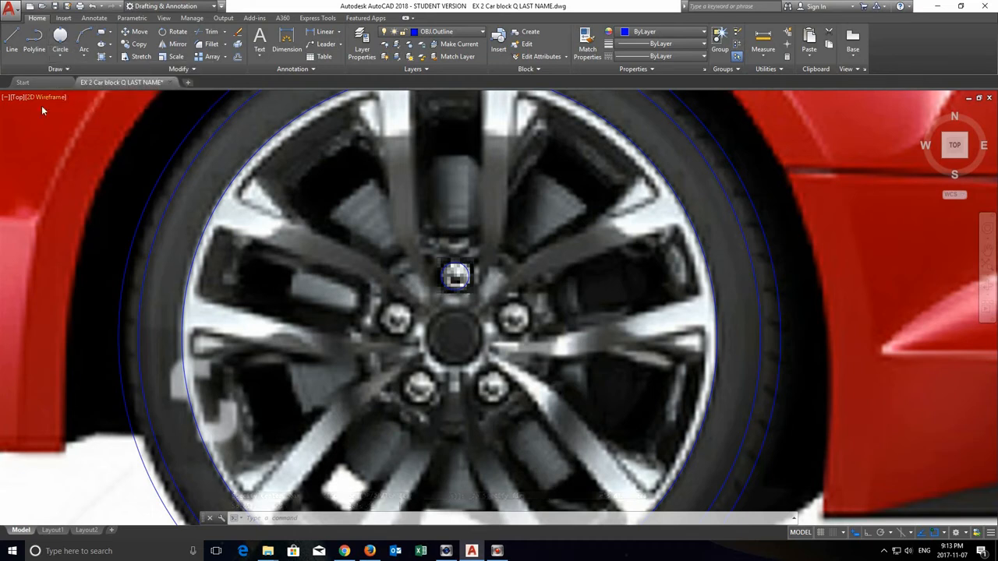
# Draw a larger Center, Radius circle concentric with the circle on the rear wheel's uppermost lug nut, around the dark recess
pyautogui.click(59, 59)
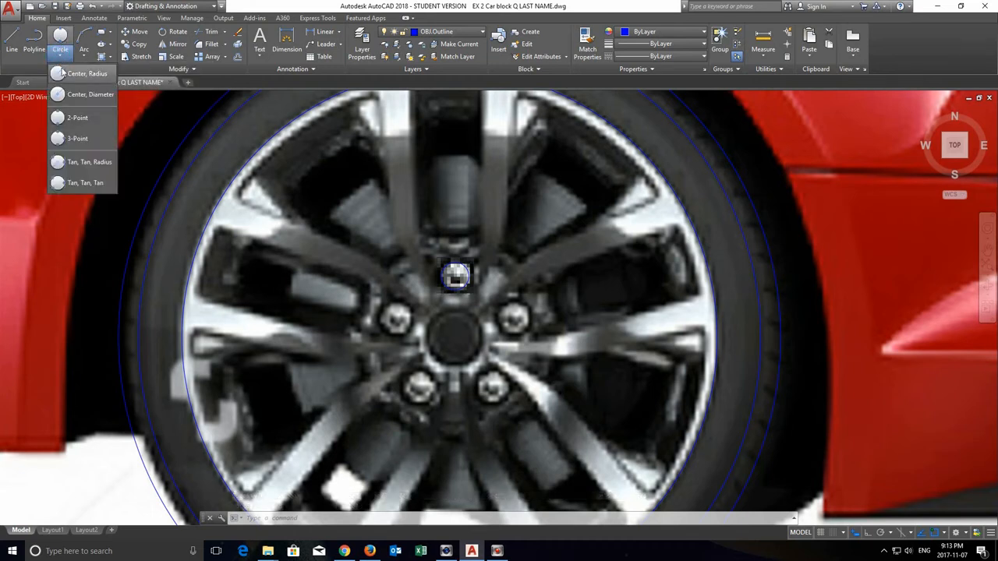
pyautogui.click(78, 70)
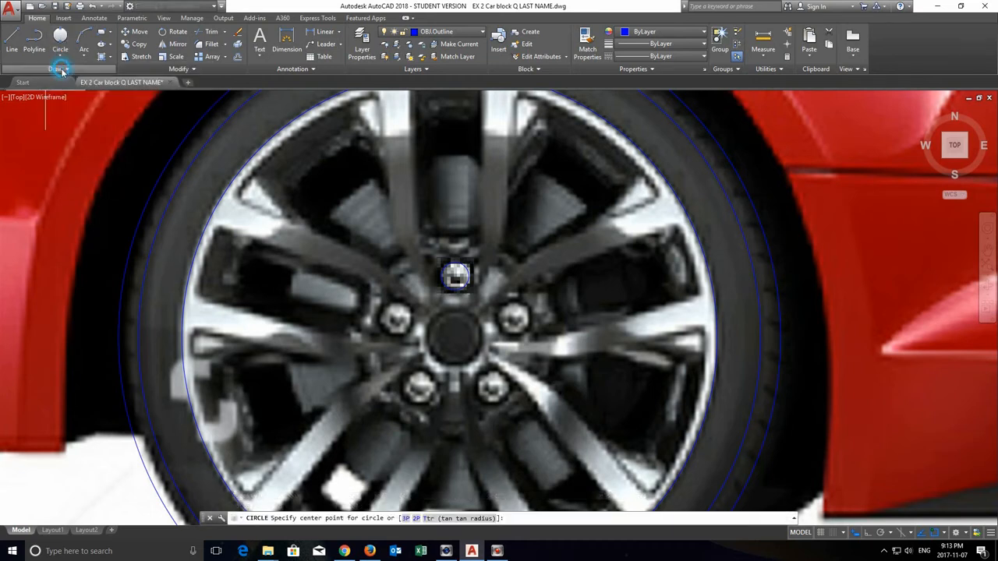
pyautogui.click(456, 275)
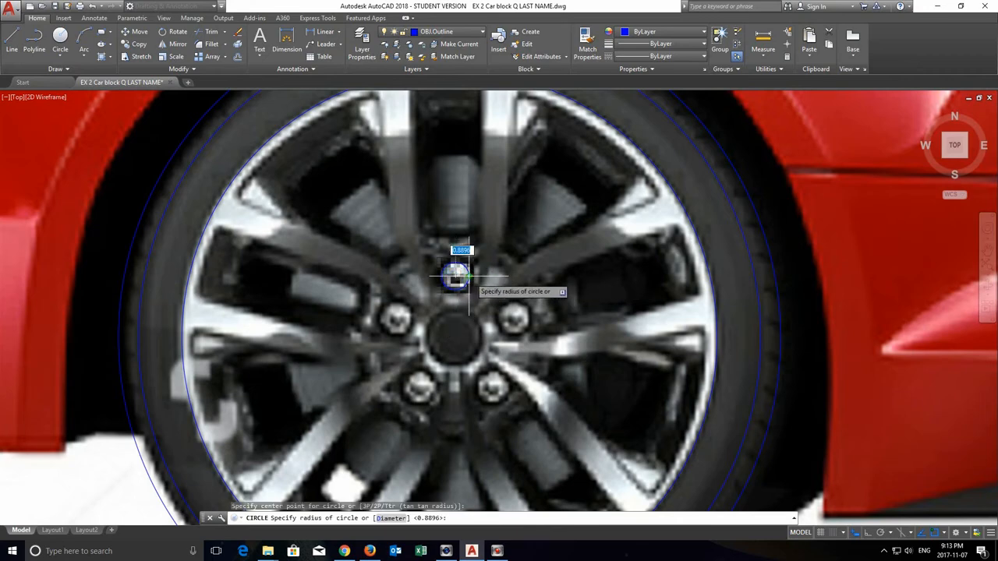
pyautogui.scroll(4, 468, 275)
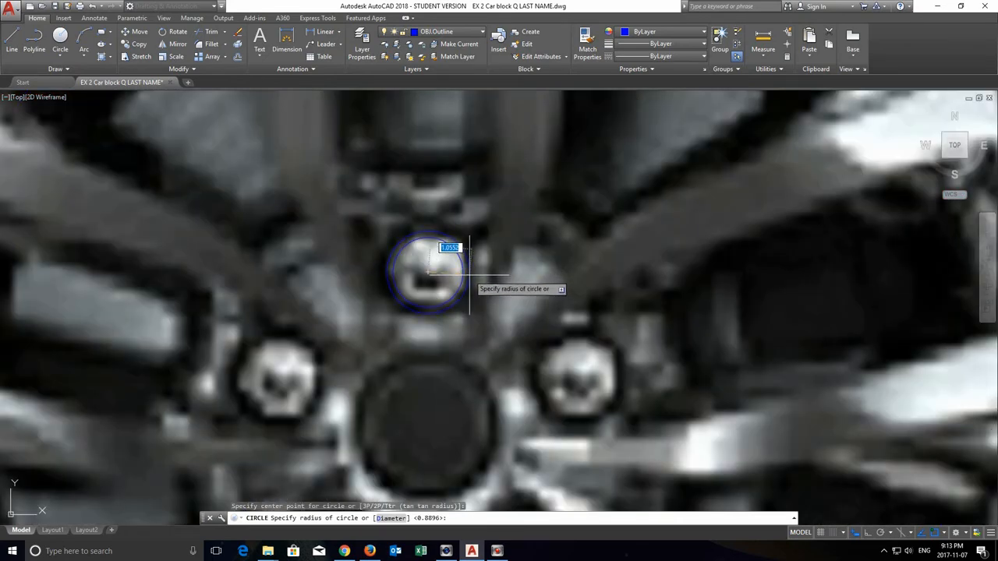
pyautogui.click(477, 290)
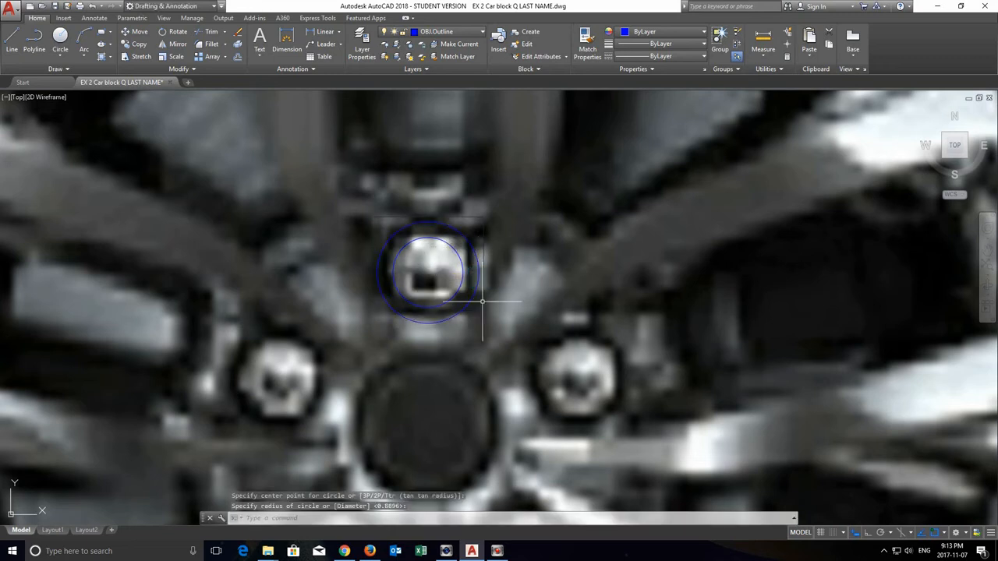
# Create a polar array of the two concentric lug nut circles around the center of the rear wheel's hub
pyautogui.scroll(-4, 515, 351)
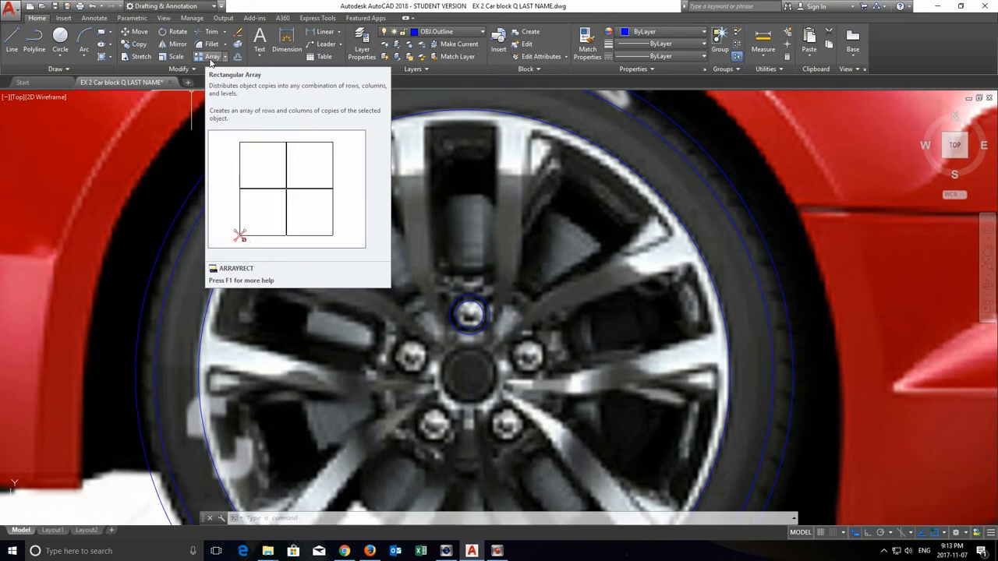
pyautogui.click(225, 59)
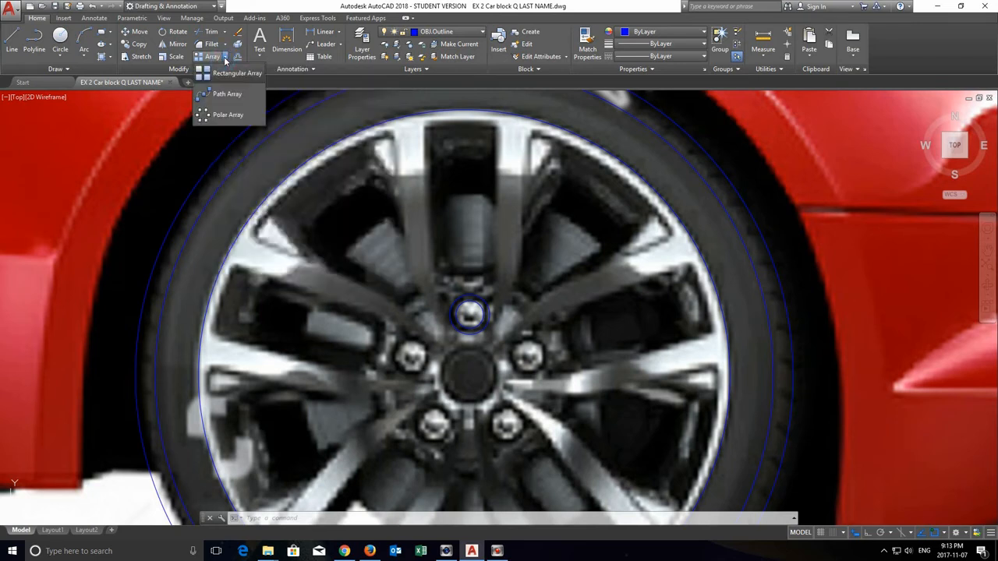
pyautogui.click(206, 115)
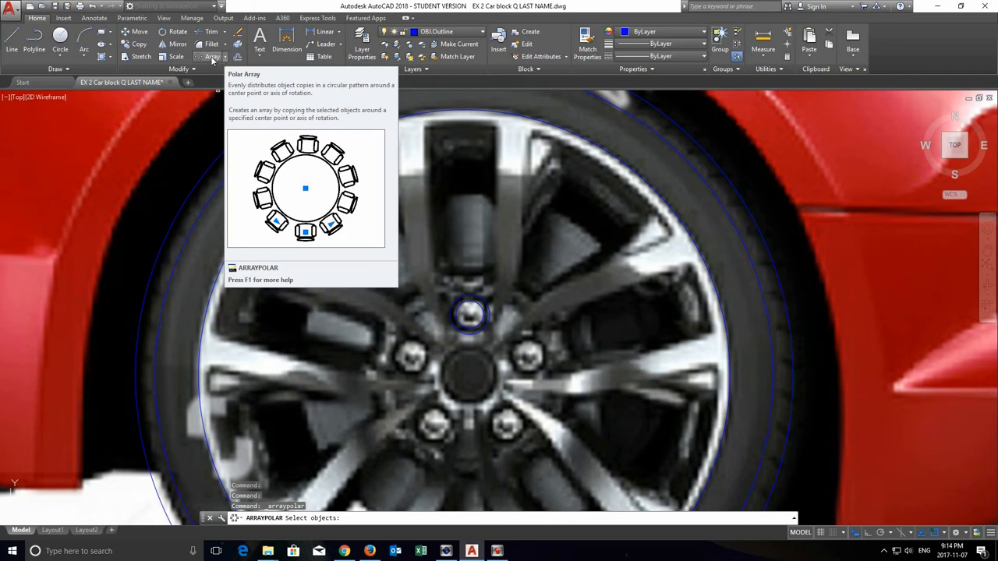
pyautogui.click(213, 57)
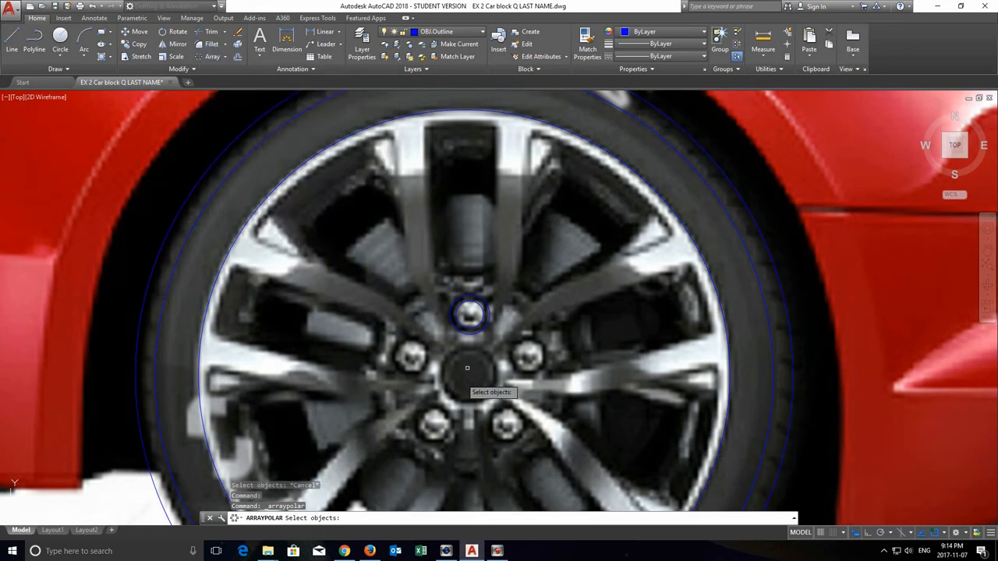
pyautogui.click(442, 285)
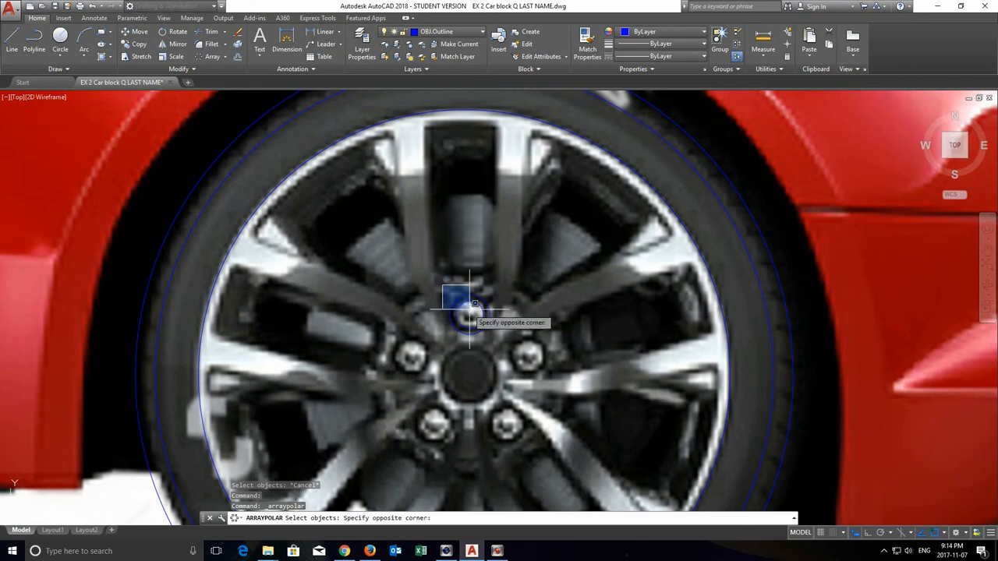
pyautogui.click(511, 337)
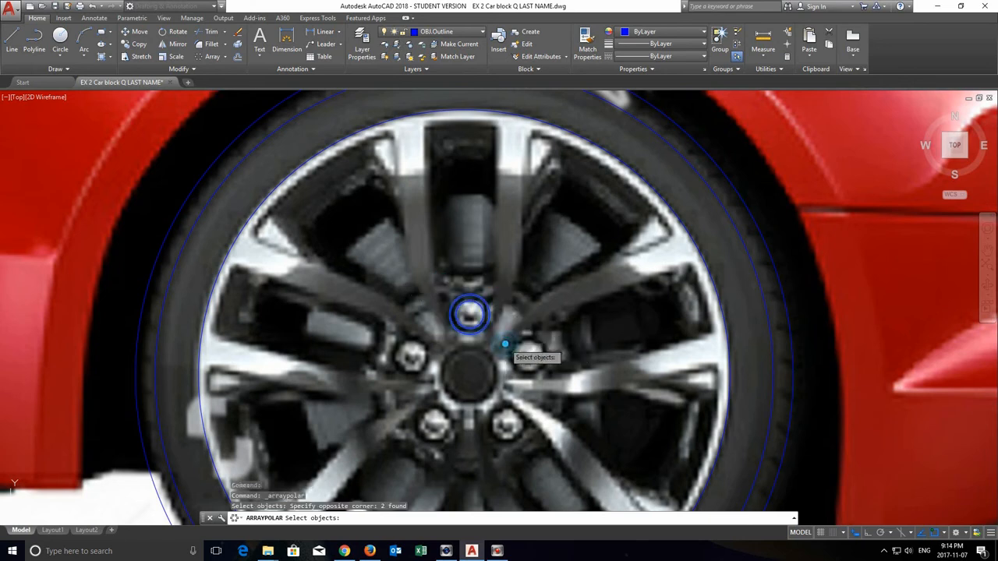
pyautogui.press('Return')
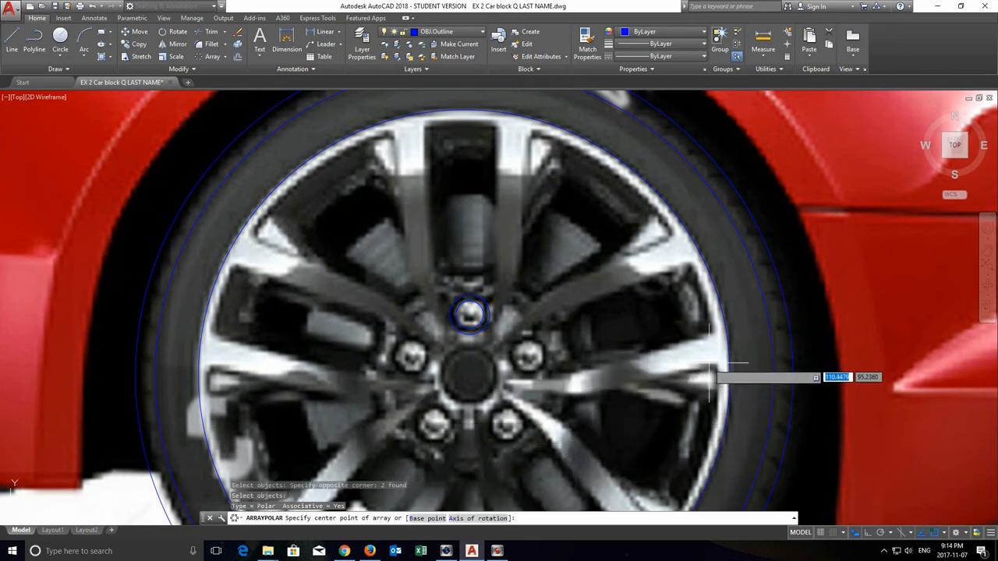
pyautogui.click(465, 378)
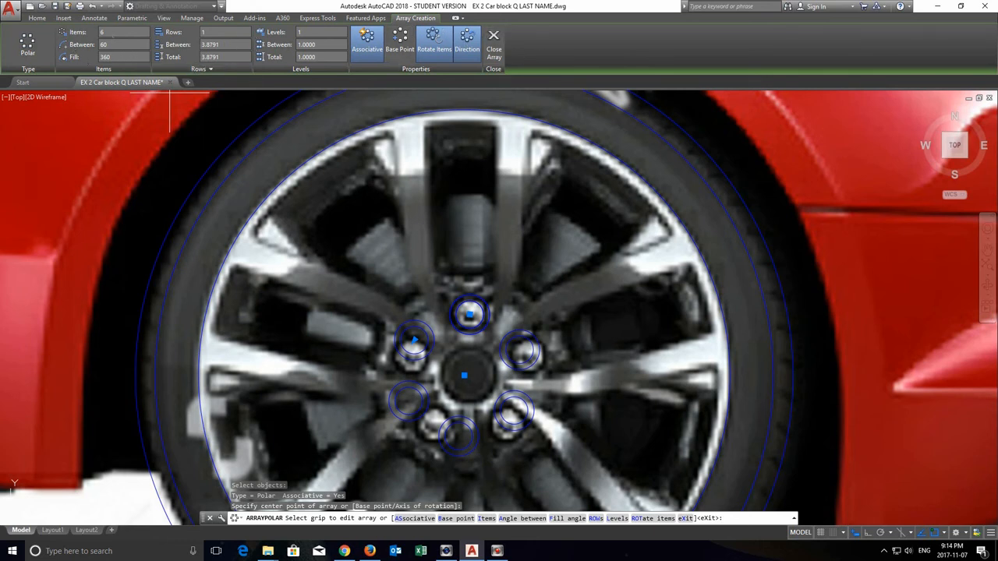
# Set the polar array of lug nut circles to 5 items and finish the array
pyautogui.doubleClick(112, 33)
pyautogui.write('5')
pyautogui.press('Return')
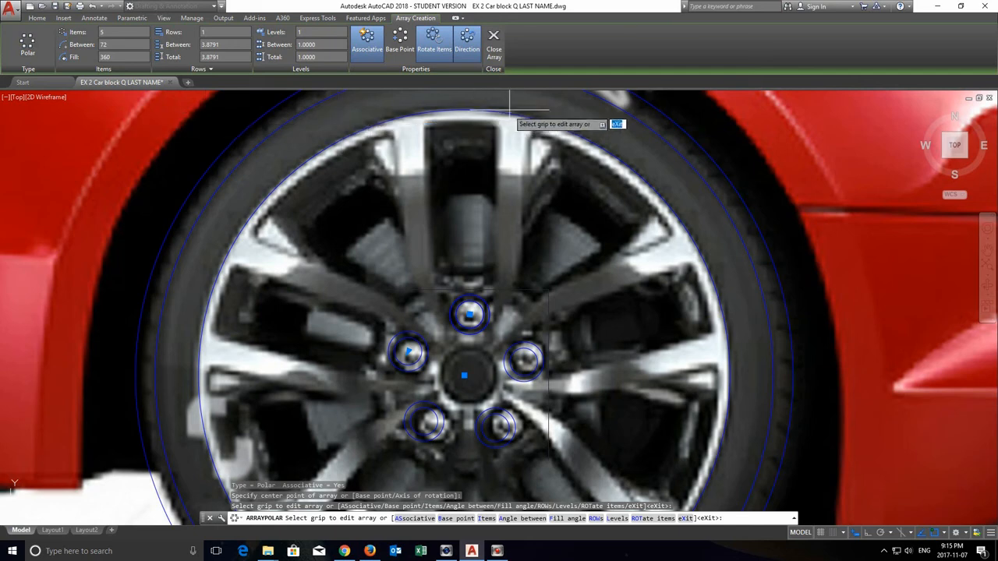
pyautogui.click(494, 39)
pyautogui.scroll(-3, 553, 304)
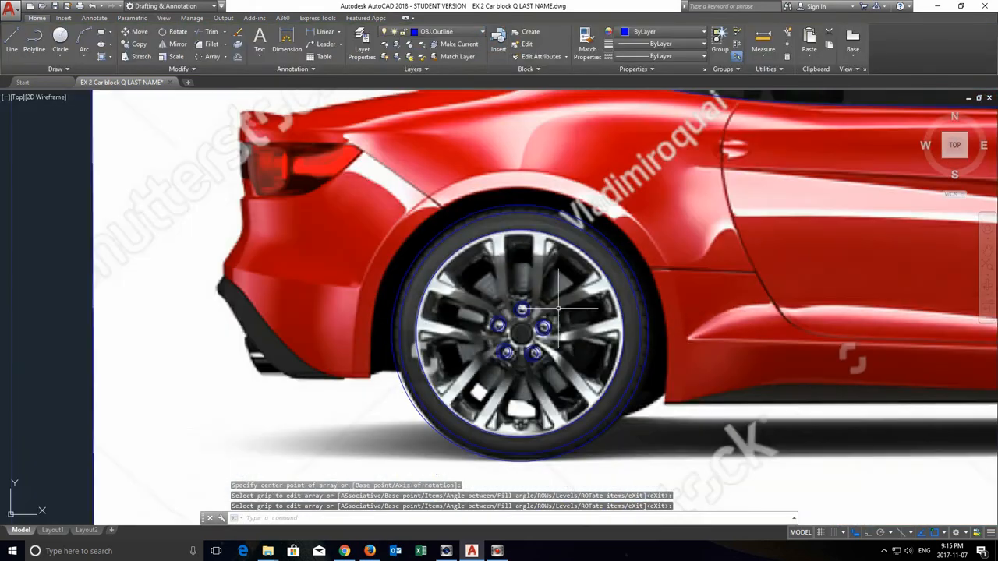
pyautogui.scroll(2, 578, 356)
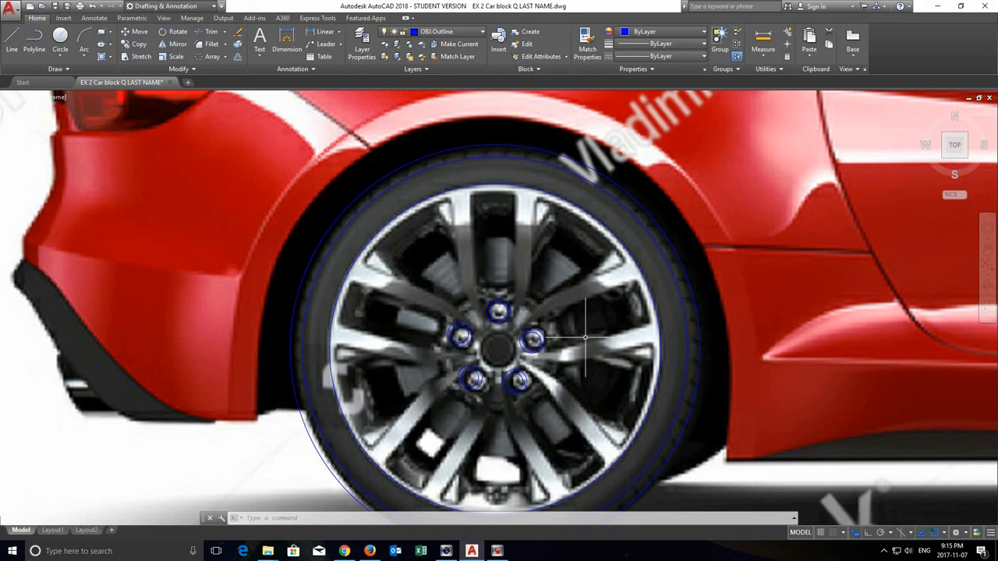
pyautogui.scroll(-3, 585, 338)
pyautogui.scroll(-2, 726, 304)
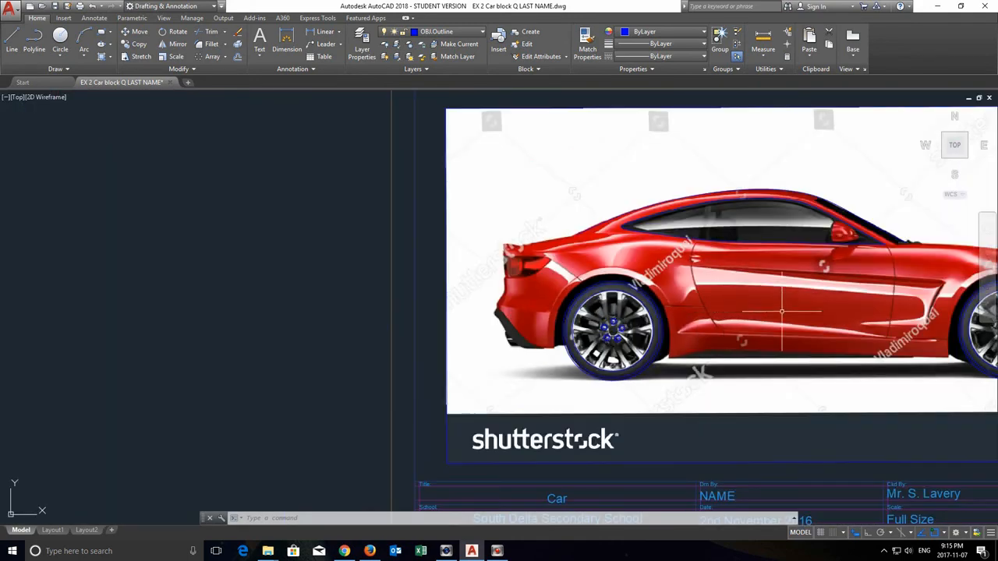
pyautogui.moveTo(781, 312)
pyautogui.mouseDown(button='middle')
pyautogui.moveTo(820, 310)
pyautogui.moveTo(544, 305)
pyautogui.mouseUp(button='middle')
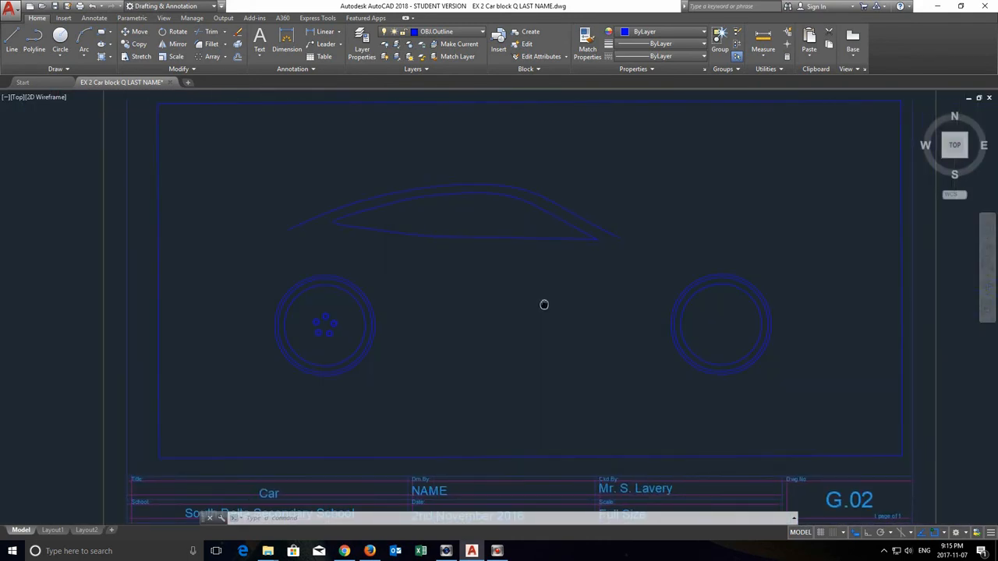